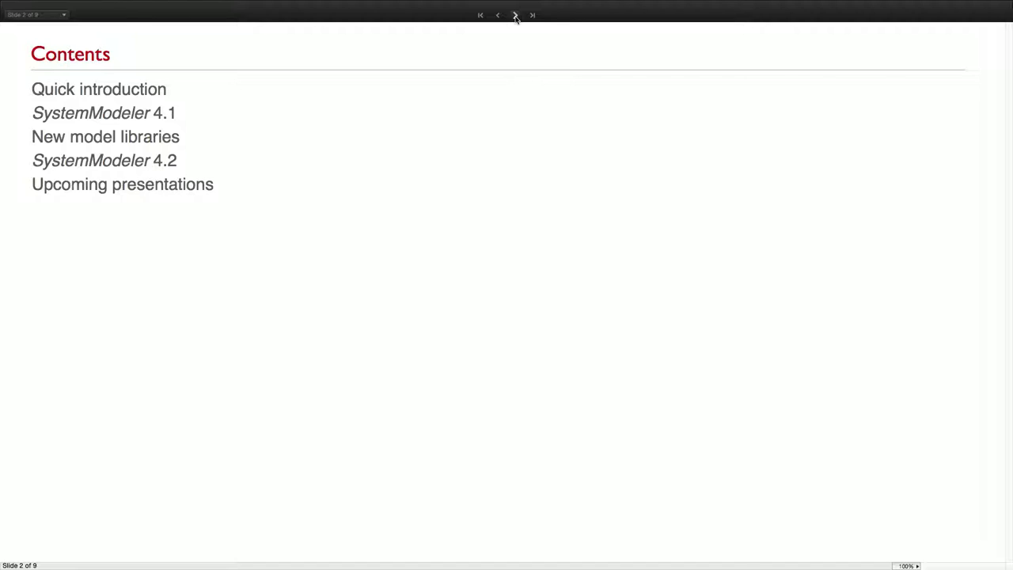
# - Advance the slideshow to slide 3, Quick Introduction, with its industry examples grid
pyautogui.click(515, 15)
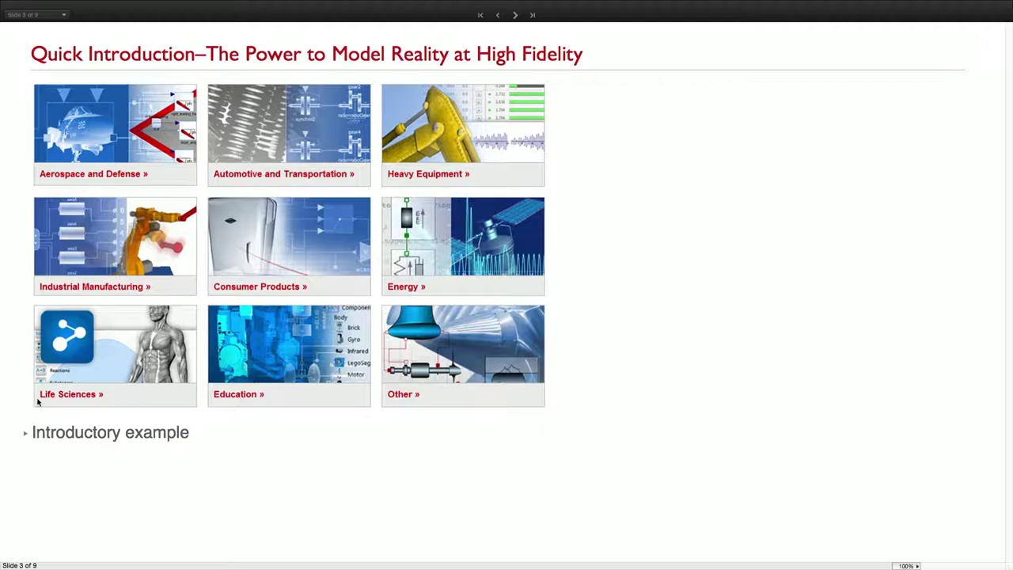
# - Expand the Introductory example section on the Quick Introduction slide
pyautogui.click(27, 432)
# - Evaluate the MachineGunJetpack.mo import cell to load SquirrelOnMachineGun into SystemModeler
pyautogui.scroll(-5, 25, 434)
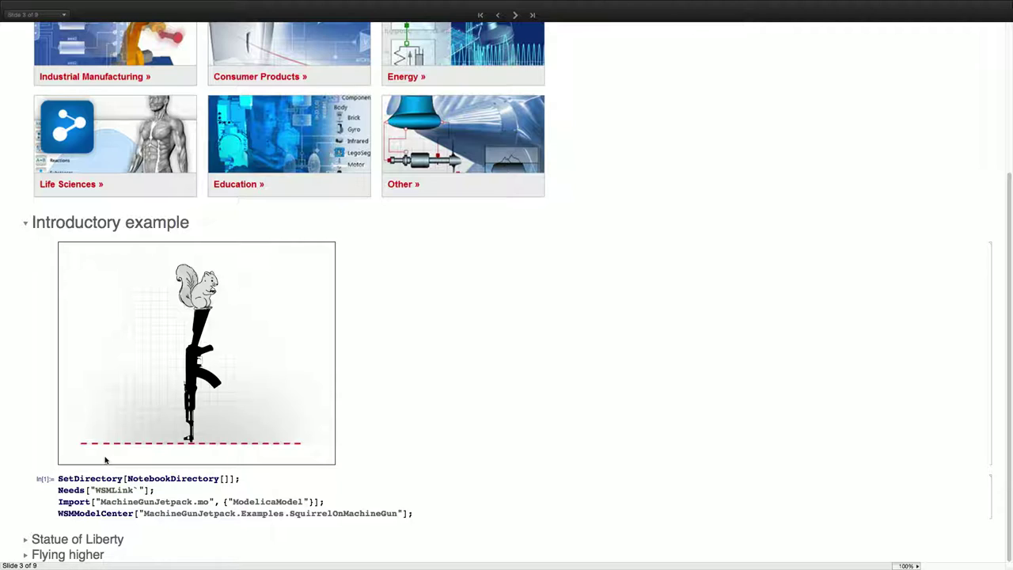
pyautogui.click(140, 478)
pyautogui.hotkey('shift', 'Return')
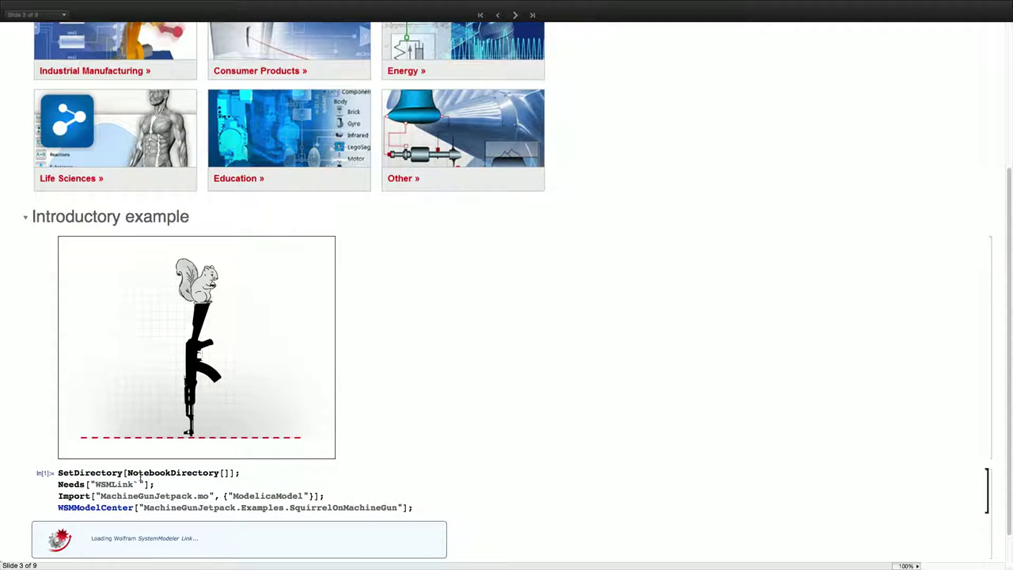
pyautogui.scroll(-2, 140, 476)
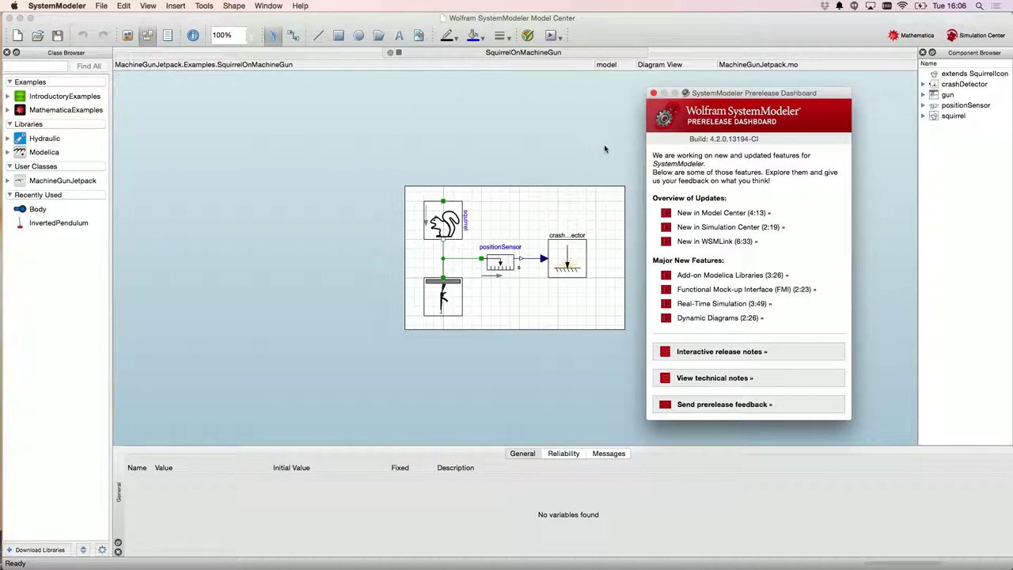
# - Dismiss the Prerelease Dashboard and open the gun component's internal diagram
pyautogui.click(653, 93)
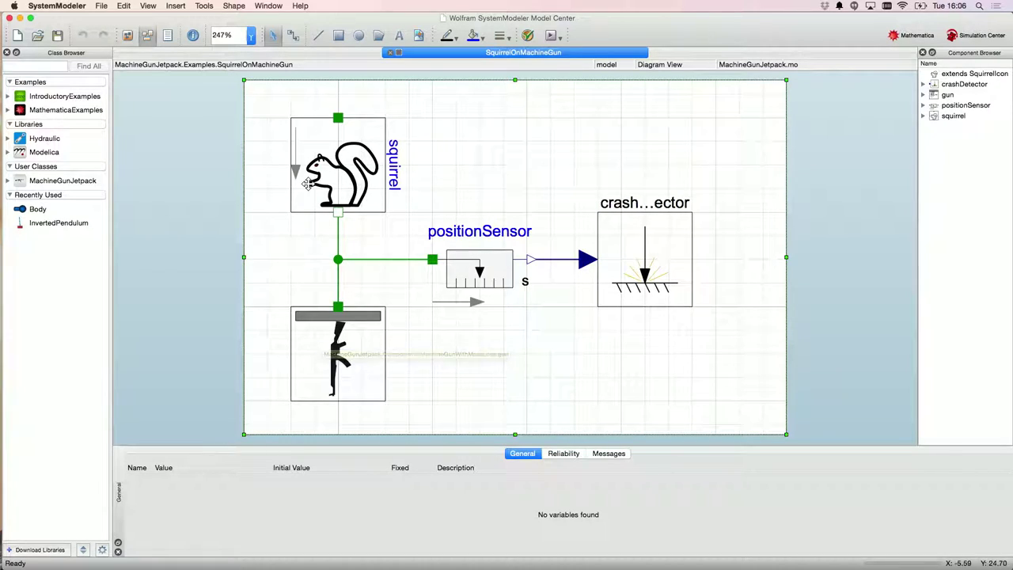
pyautogui.click(316, 342)
pyautogui.doubleClick(316, 342)
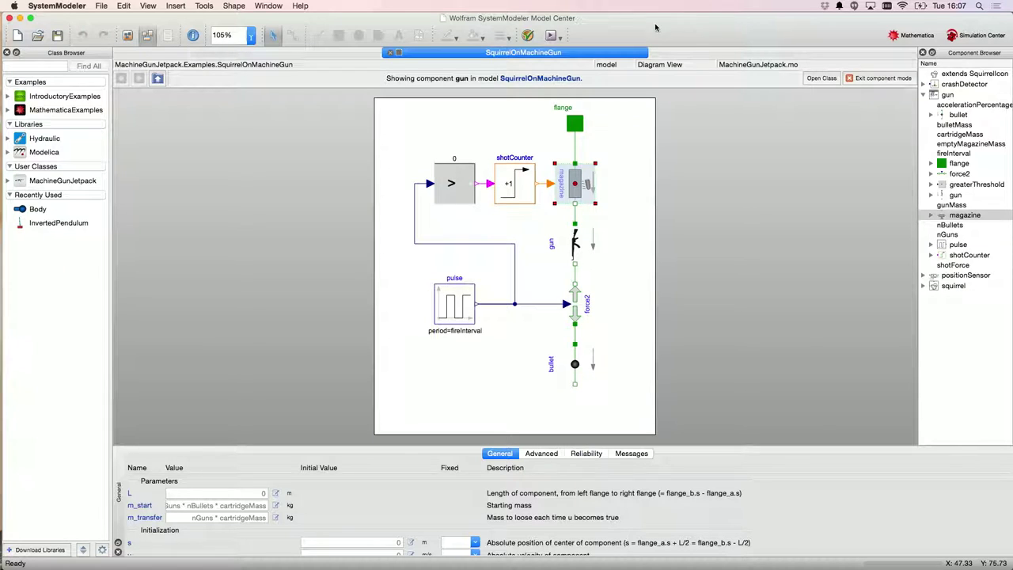
# - Simulate SquirrelOnMachineGun and plot positionSensor.s
pyautogui.click(551, 37)
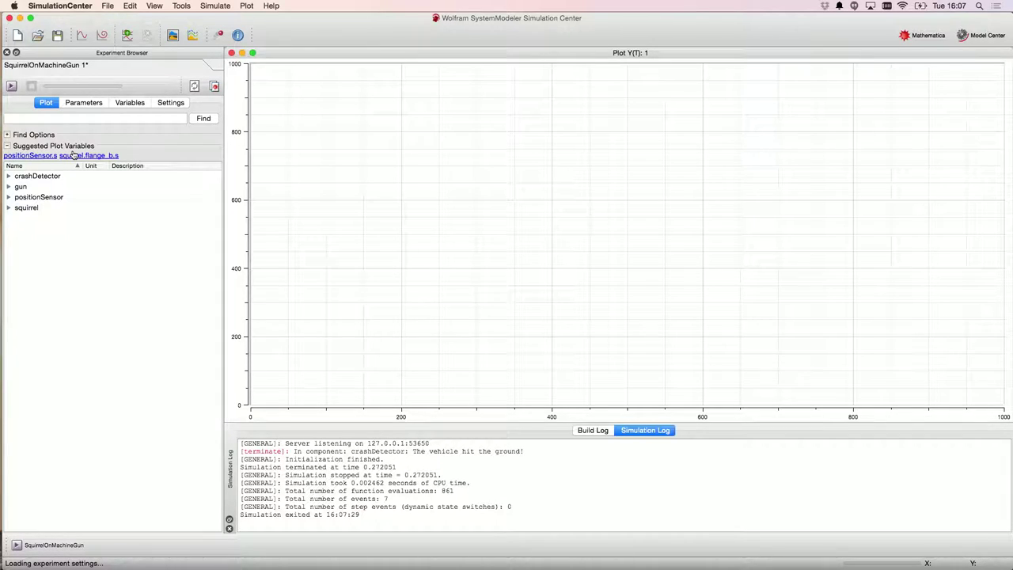
pyautogui.click(8, 198)
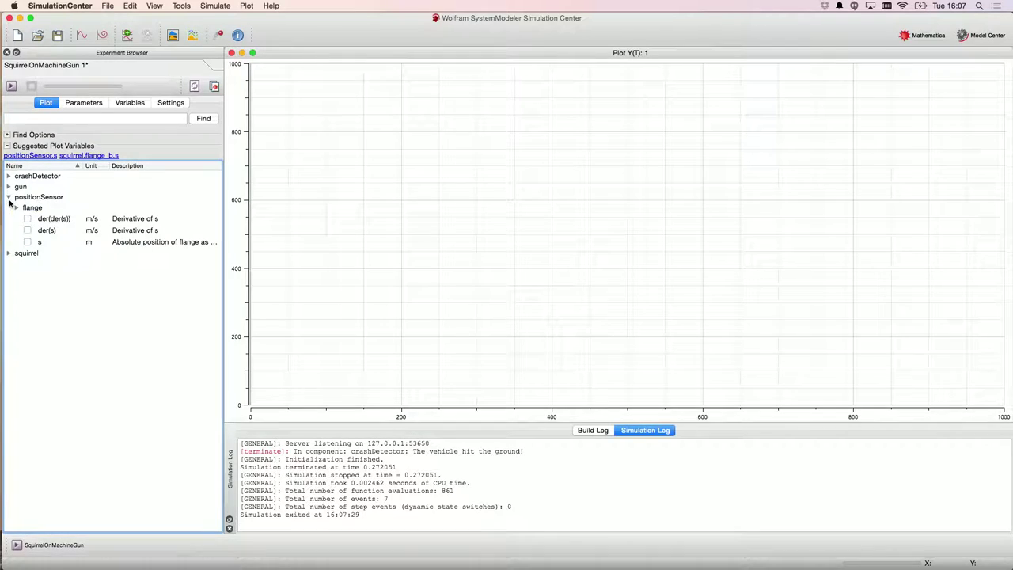
pyautogui.click(28, 242)
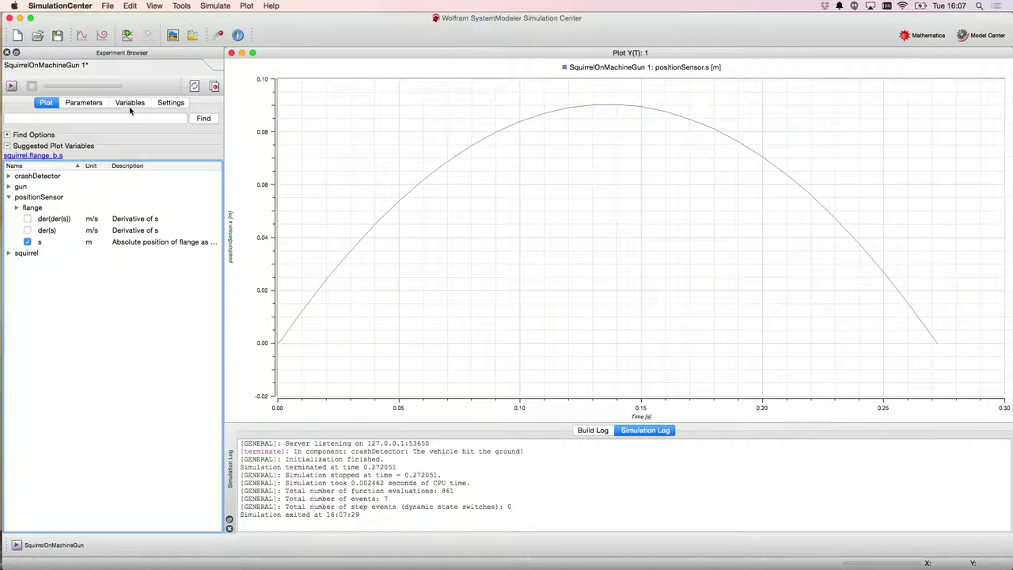
# - Give the plot a filled-area theme with value readouts, then return to Model Center
pyautogui.click(172, 36)
pyautogui.click(491, 198)
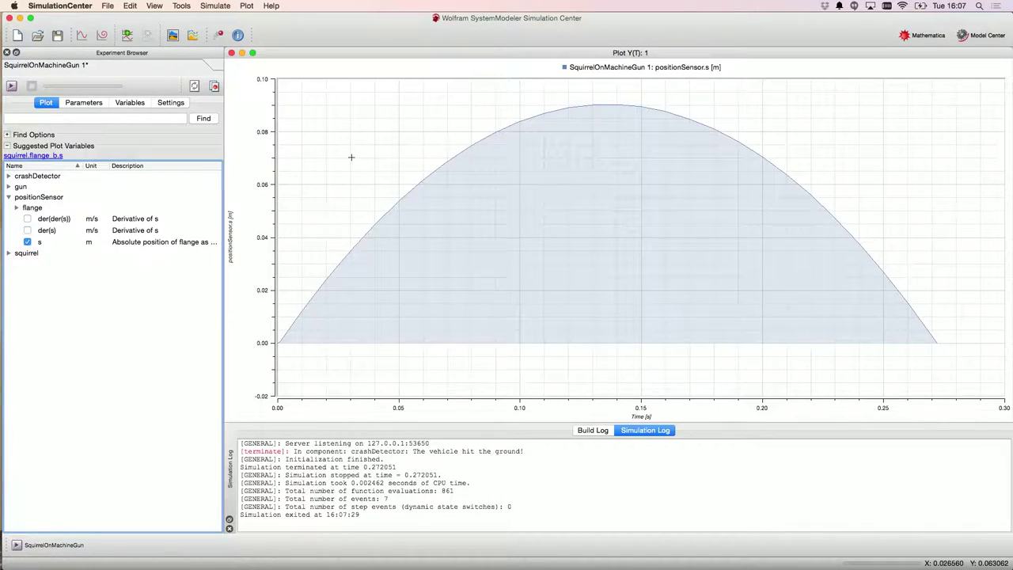
pyautogui.click(350, 158)
pyautogui.click(281, 342)
pyautogui.press('super+Tab')
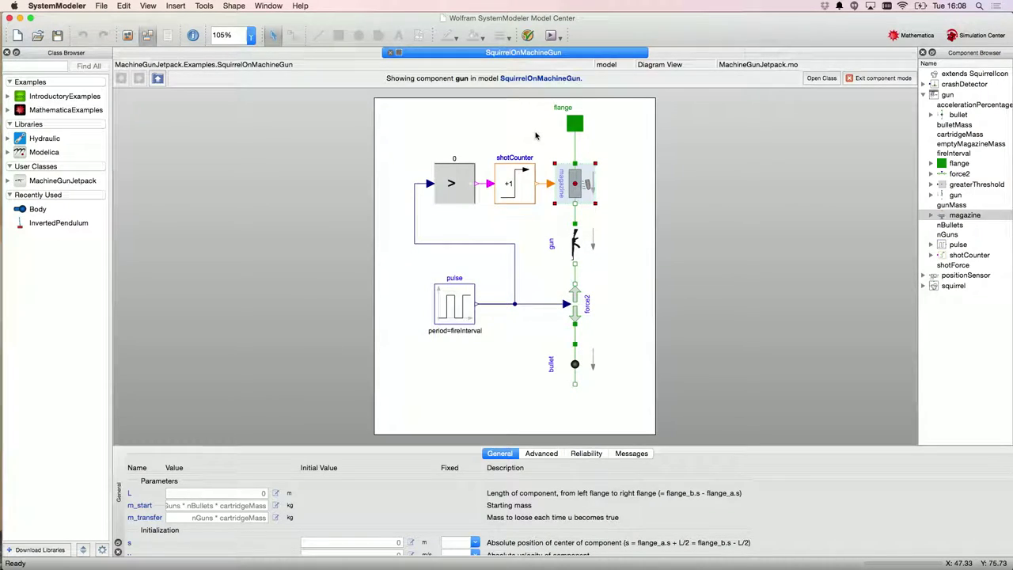
pyautogui.press('super+Tab')
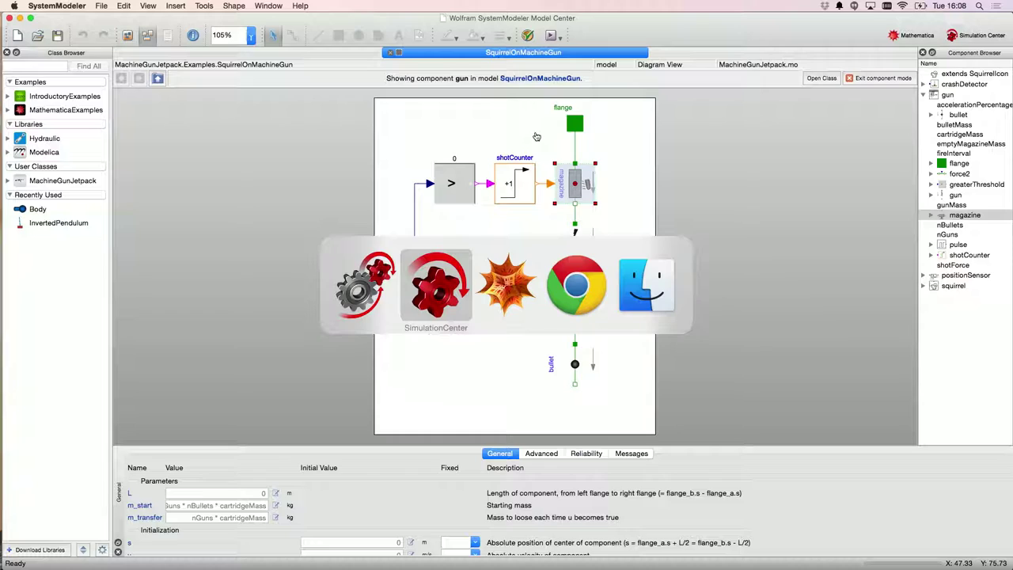
# - Back in Mathematica, expand the Statue of Liberty example and magnify the notebook to 200%
pyautogui.press('super+Tab')
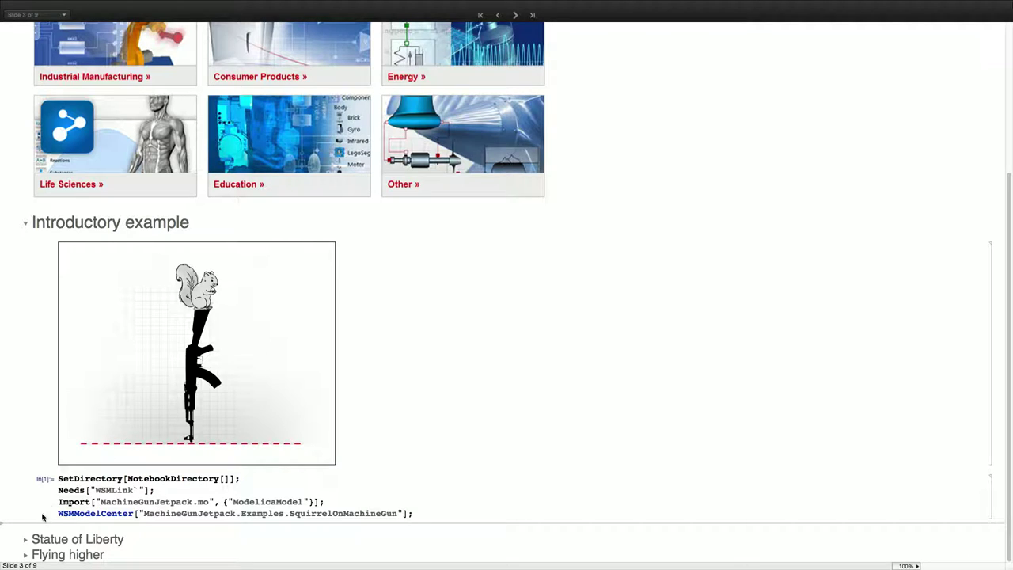
pyautogui.click(26, 540)
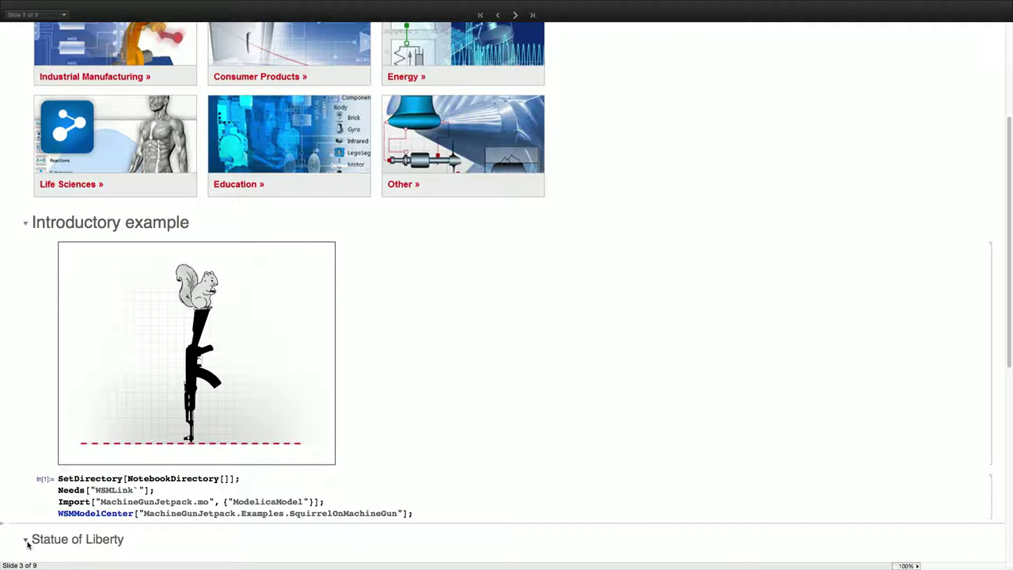
pyautogui.scroll(-10, 27, 542)
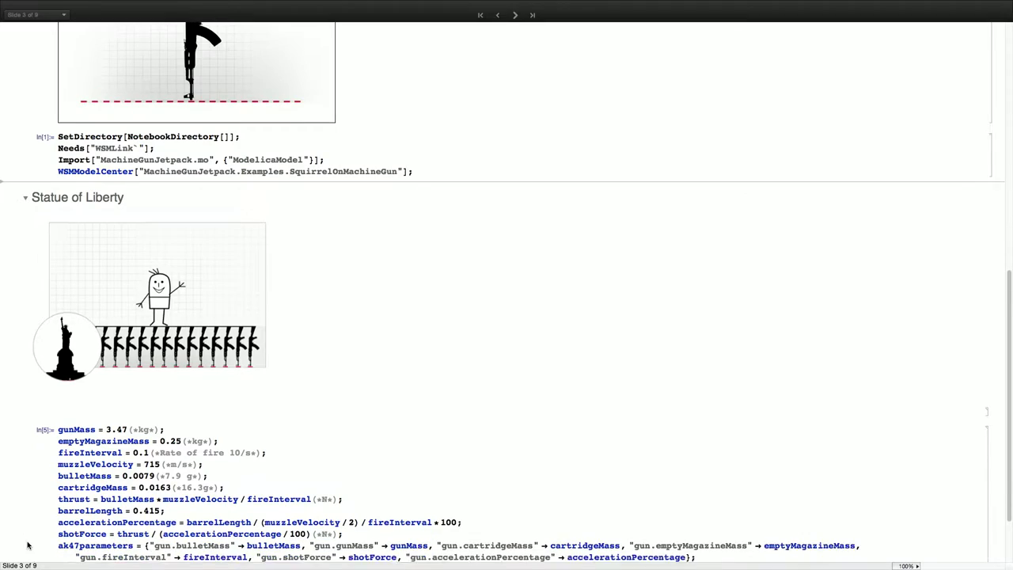
pyautogui.scroll(-1, 27, 543)
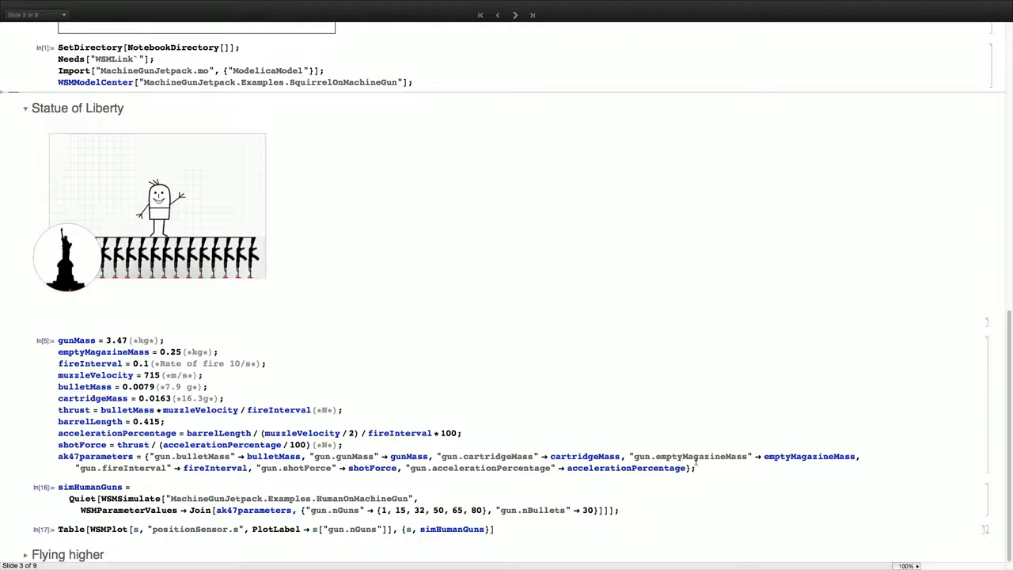
pyautogui.click(909, 565)
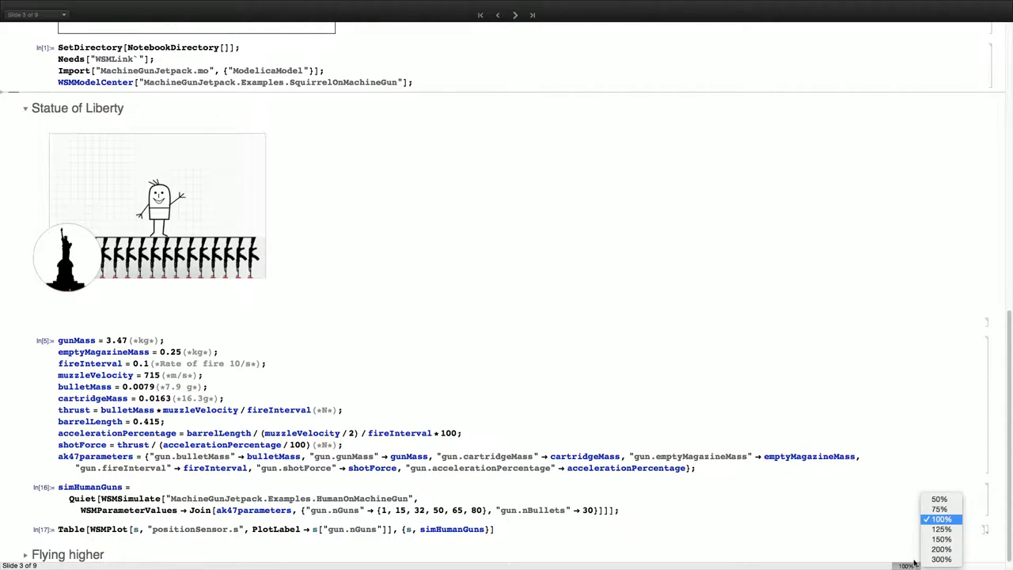
pyautogui.click(932, 549)
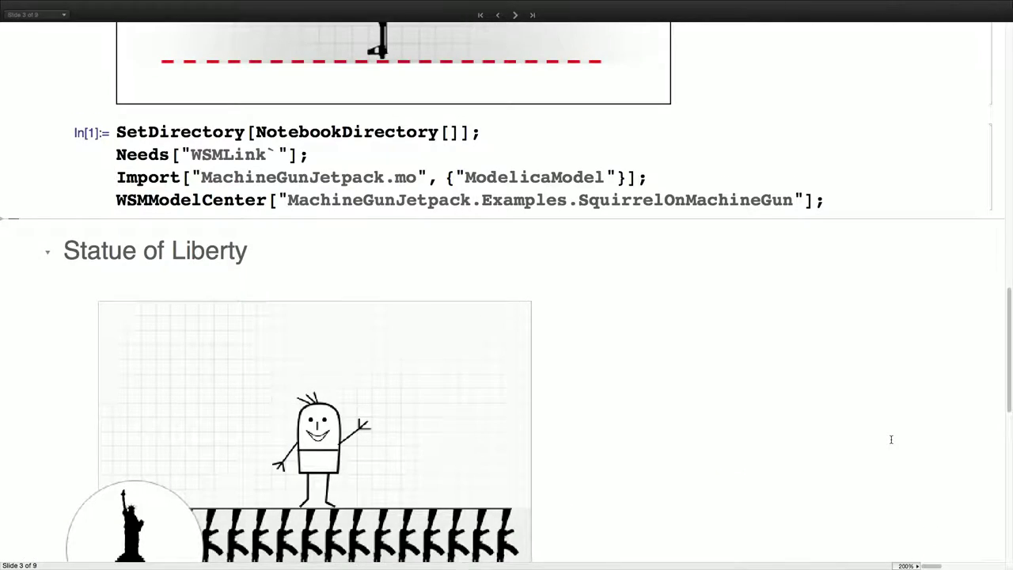
pyautogui.scroll(-5, 890, 439)
pyautogui.scroll(-10, 890, 439)
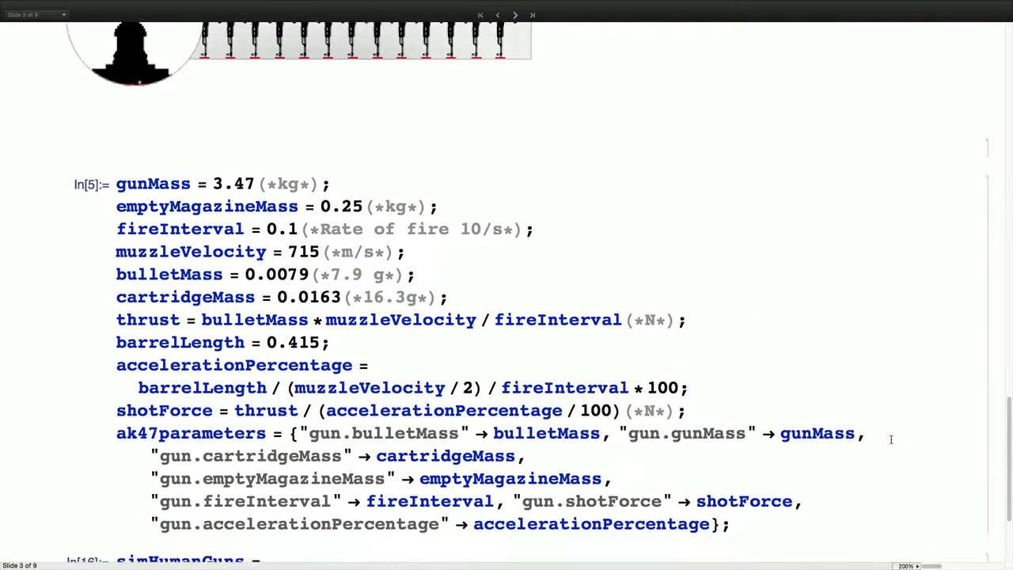
pyautogui.scroll(-1, 890, 439)
pyautogui.scroll(-1, 890, 439)
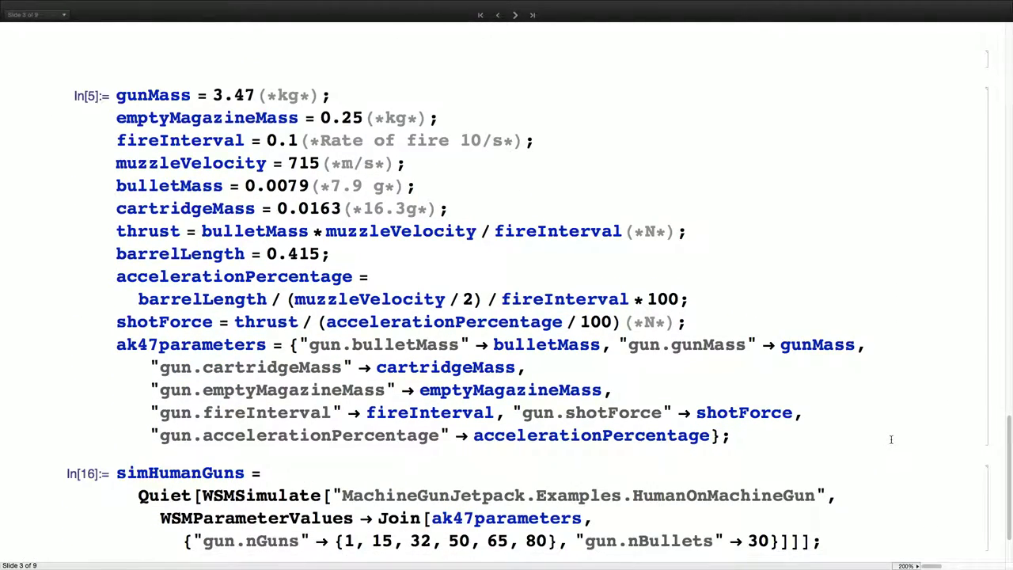
# - Dismiss the Wi-Fi login popup and evaluate the gun parameter definitions cell
pyautogui.click(328, 185)
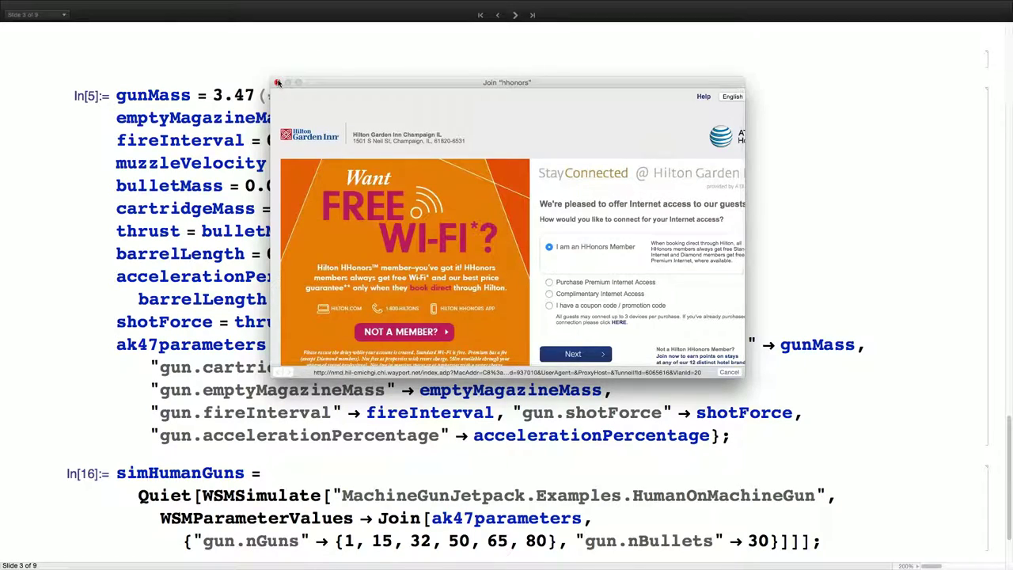
pyautogui.click(277, 83)
pyautogui.click(245, 142)
pyautogui.hotkey('shift', 'Return')
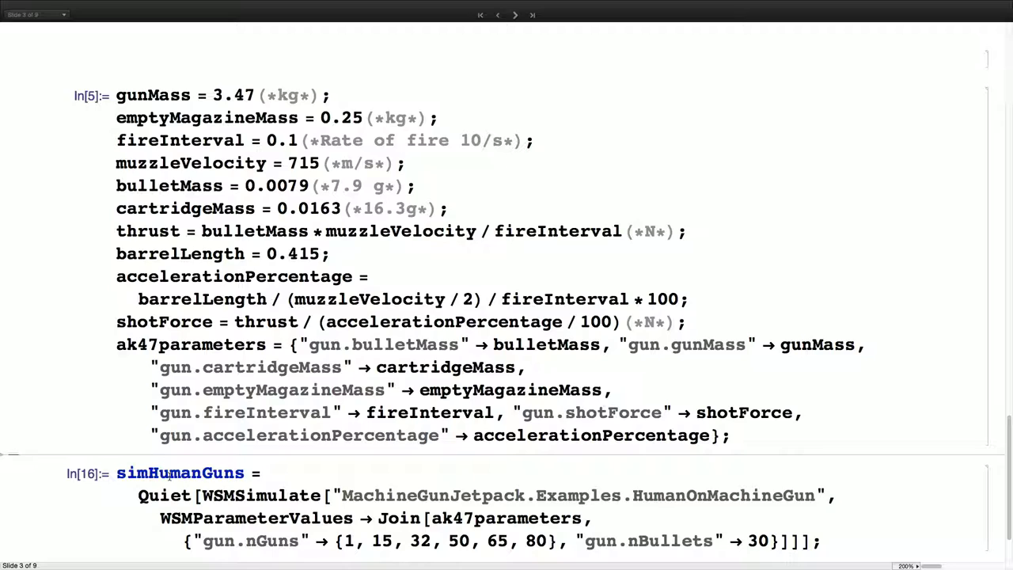
# - Simulate HumanOnMachineGun for 1 to 80 guns and plot positionSensor.s for each
pyautogui.click(204, 492)
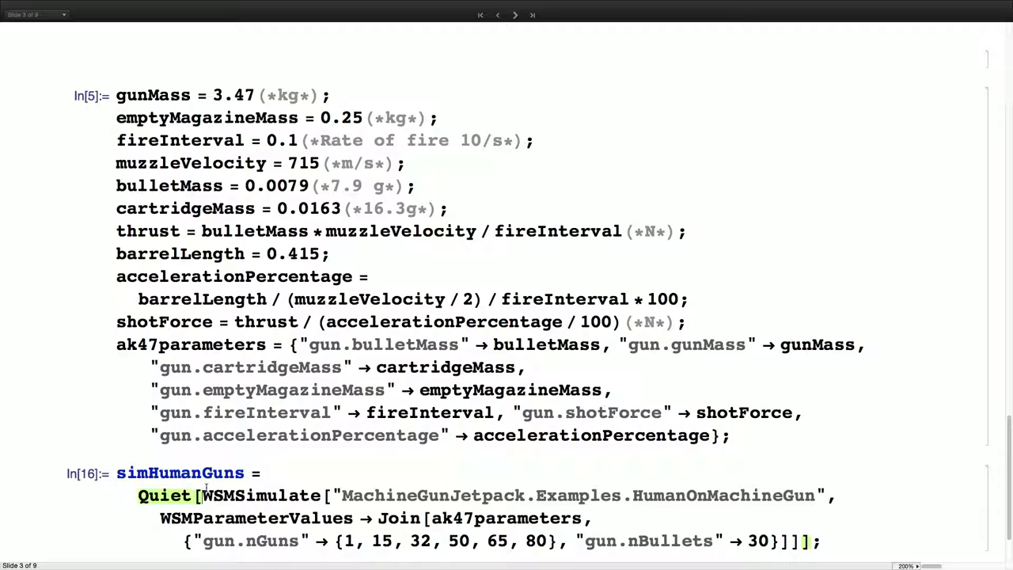
pyautogui.hotkey('shift', 'Return')
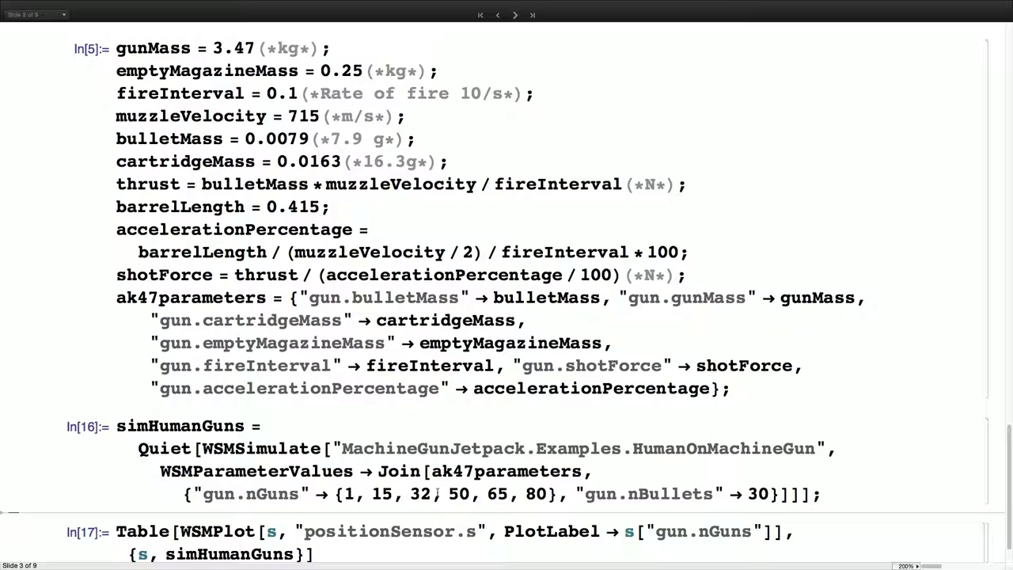
pyautogui.click(359, 531)
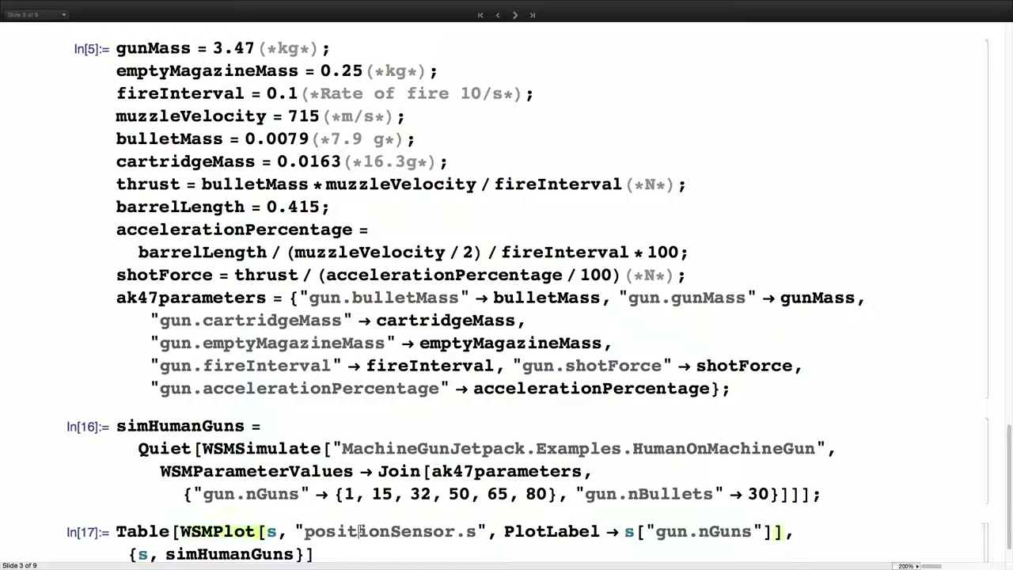
pyautogui.hotkey('shift', 'Return')
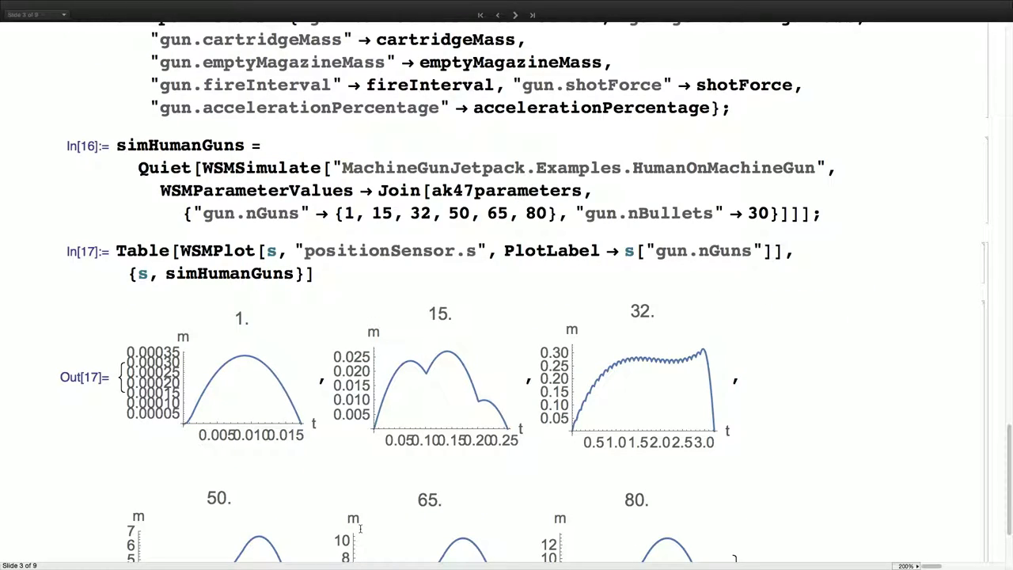
pyautogui.scroll(-4, 360, 528)
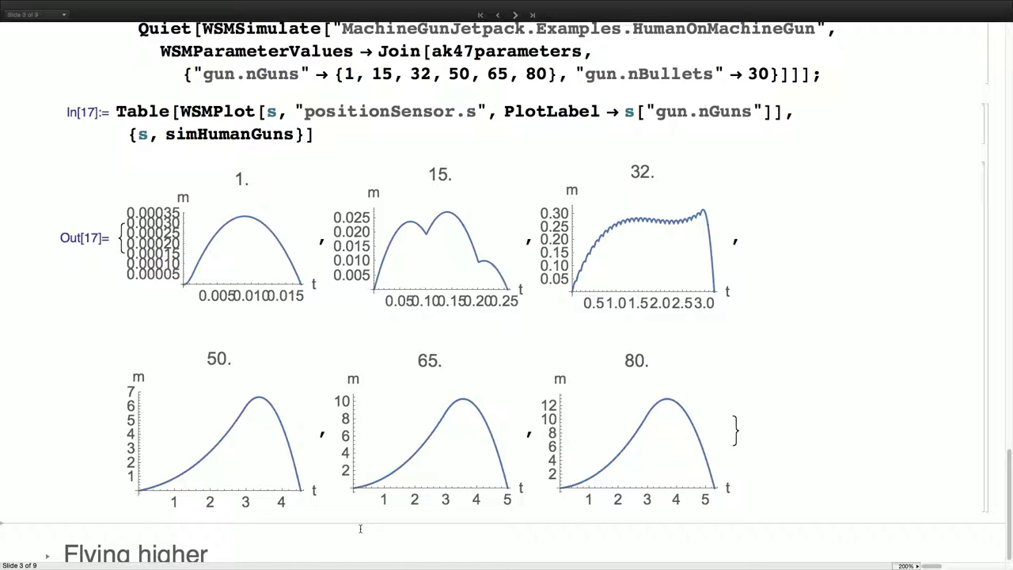
pyautogui.scroll(2, 247, 539)
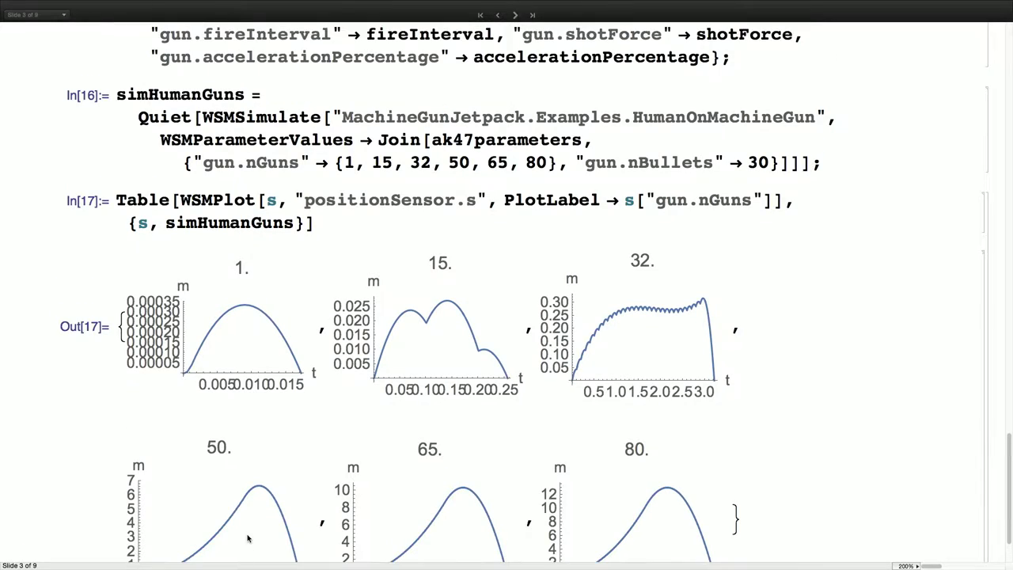
pyautogui.scroll(-2, 248, 539)
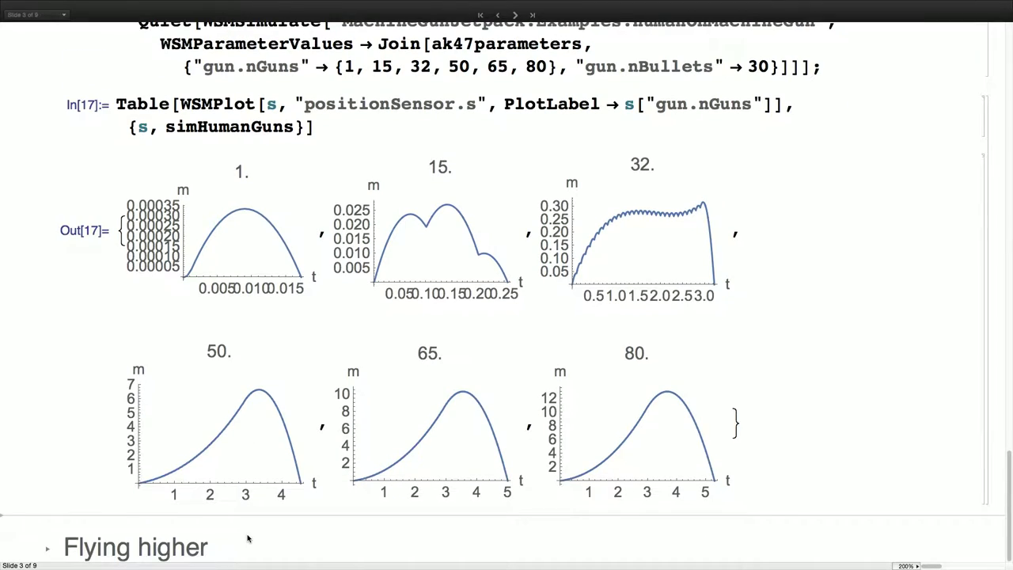
pyautogui.click(45, 548)
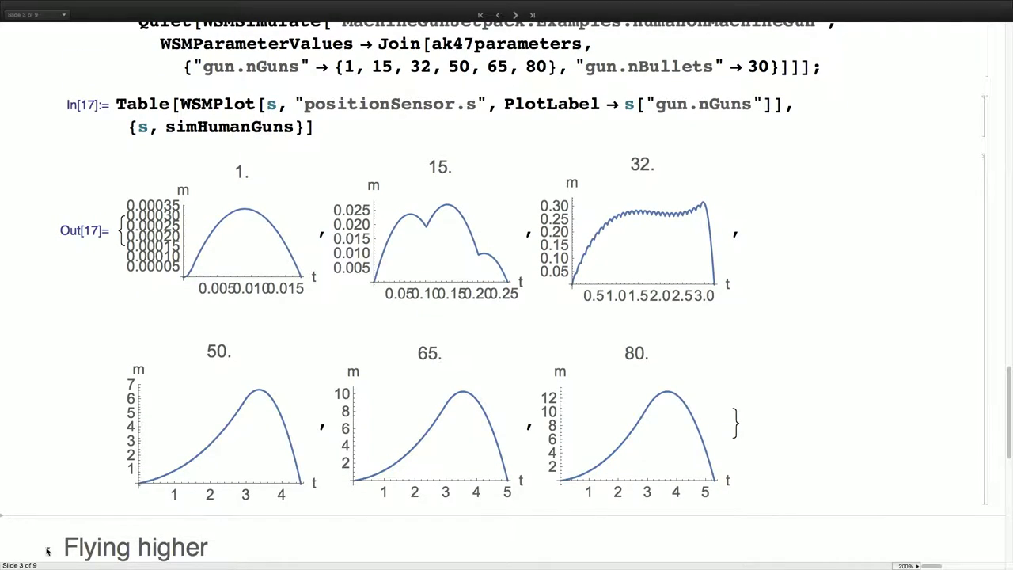
# - Scroll past the Flying higher image and advance to slide 4, New in 4.1
pyautogui.scroll(-5, 47, 551)
pyautogui.scroll(-2, 47, 551)
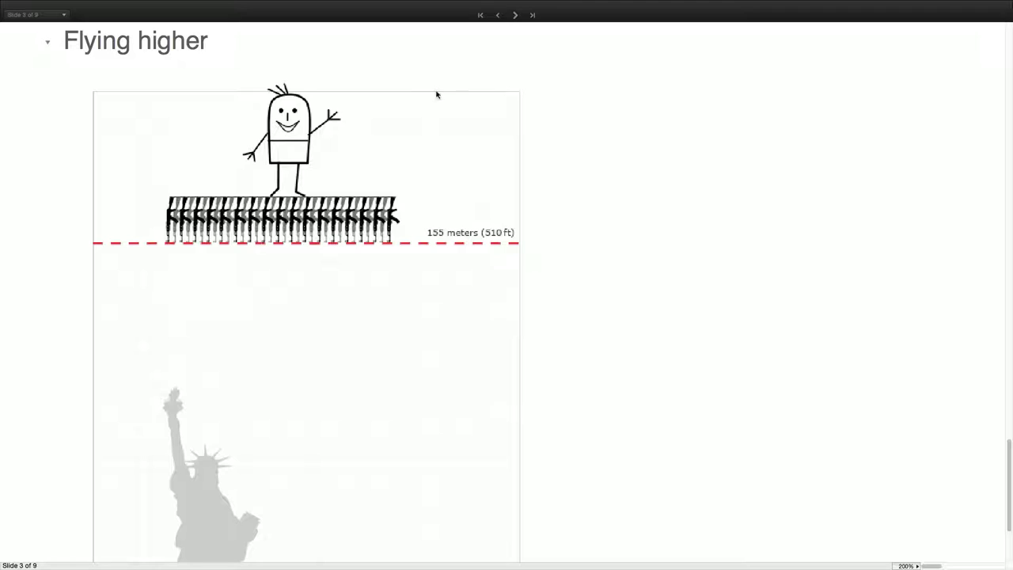
pyautogui.click(514, 15)
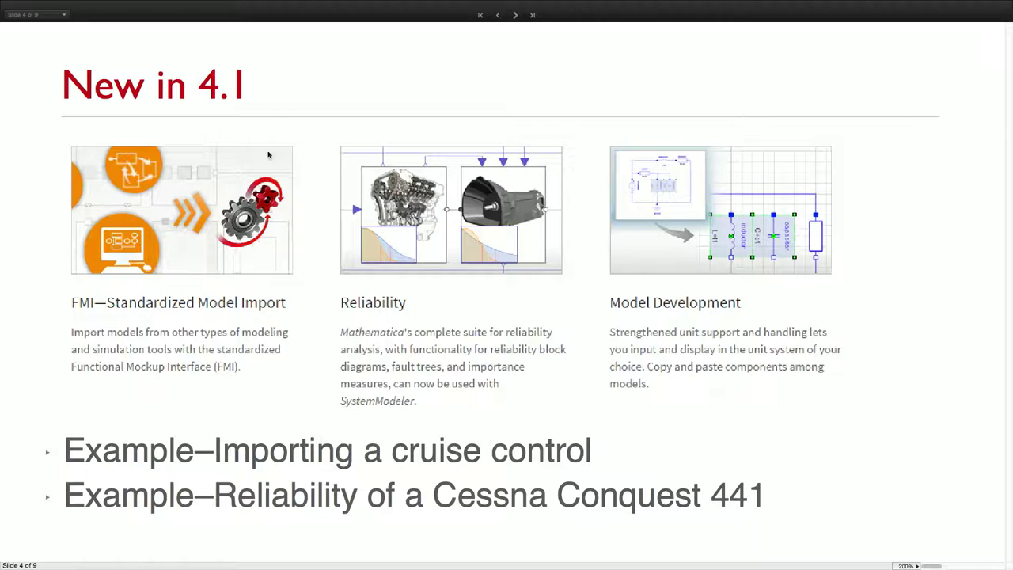
# - Expand the cruise-control import example and scroll down to its FMU screenshot
pyautogui.click(47, 455)
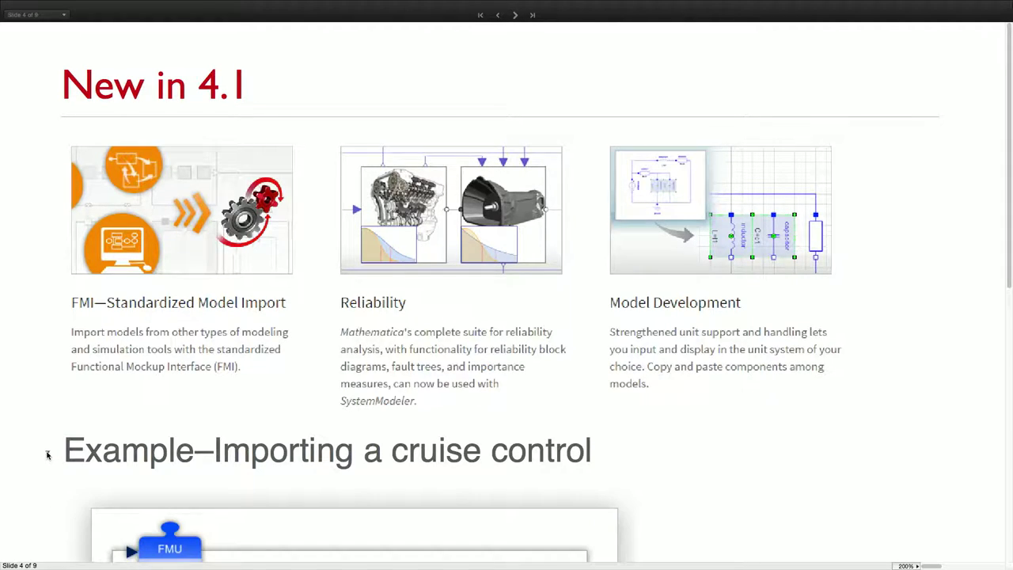
pyautogui.scroll(-6, 47, 454)
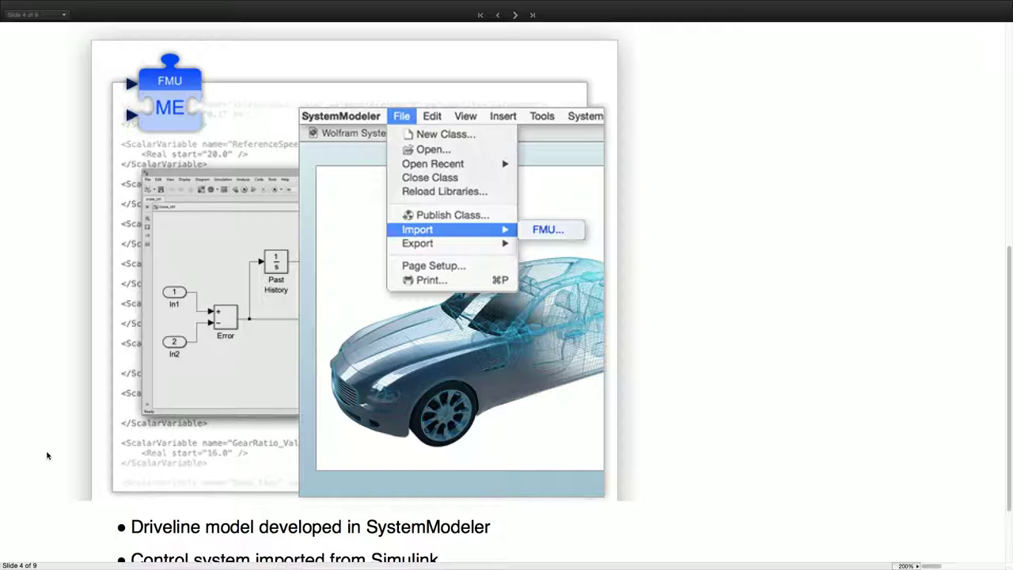
pyautogui.scroll(-3, 46, 455)
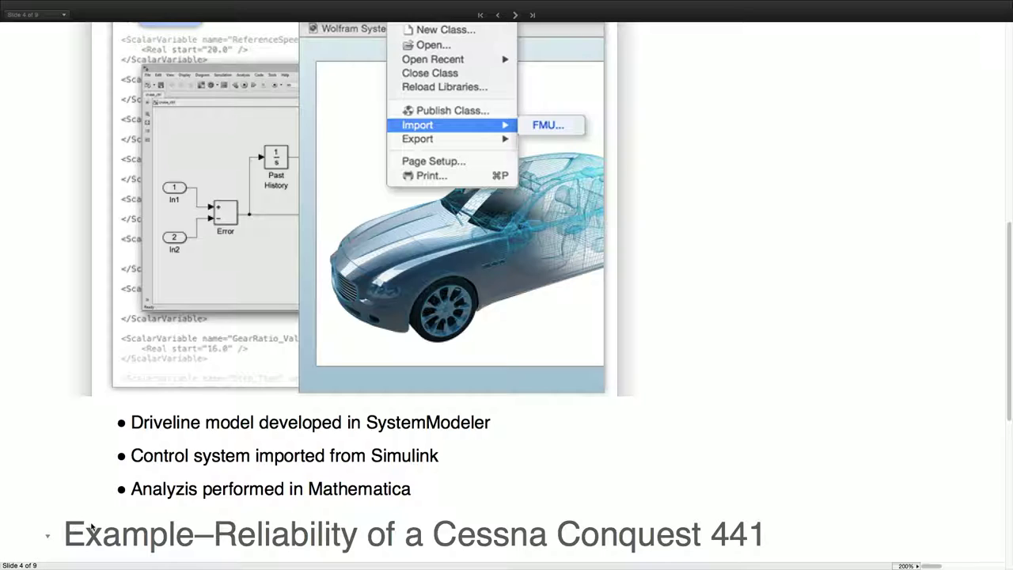
# - Expand the Cessna Model diagram section and set the notebook magnification to 150%
pyautogui.scroll(-5, 124, 522)
pyautogui.scroll(-1, 124, 522)
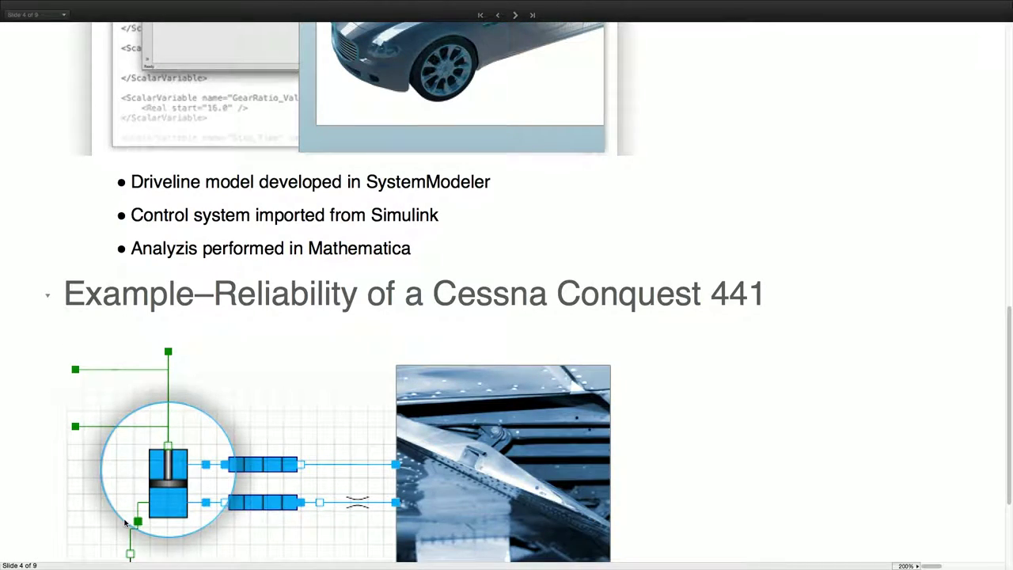
pyautogui.scroll(-2, 125, 522)
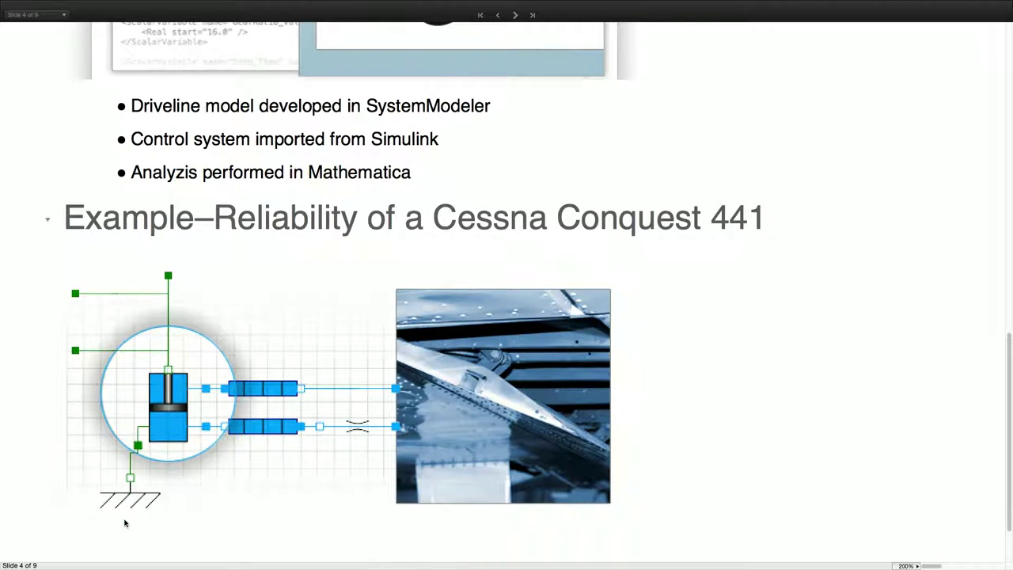
pyautogui.scroll(-1, 124, 522)
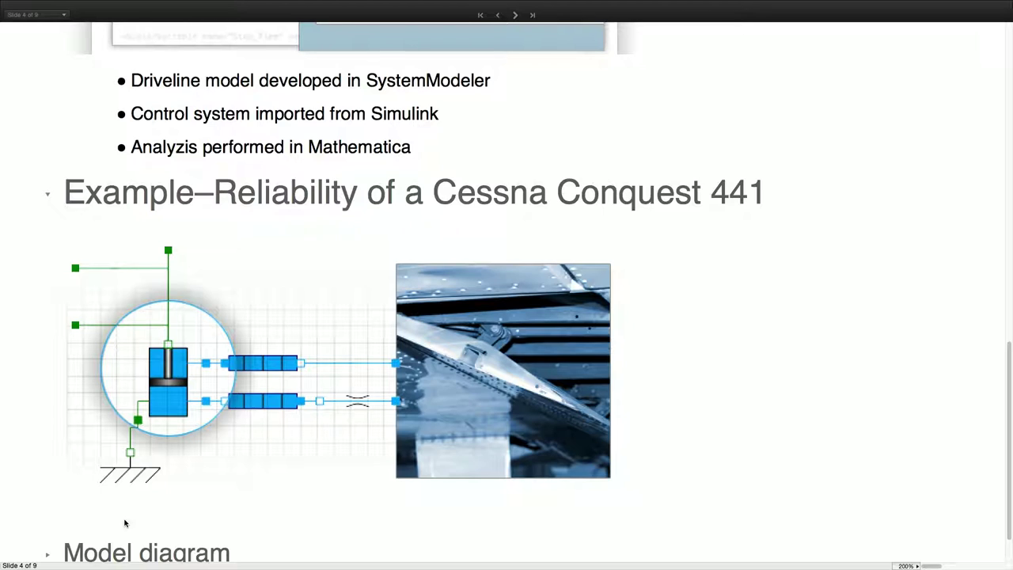
pyautogui.scroll(-1, 124, 522)
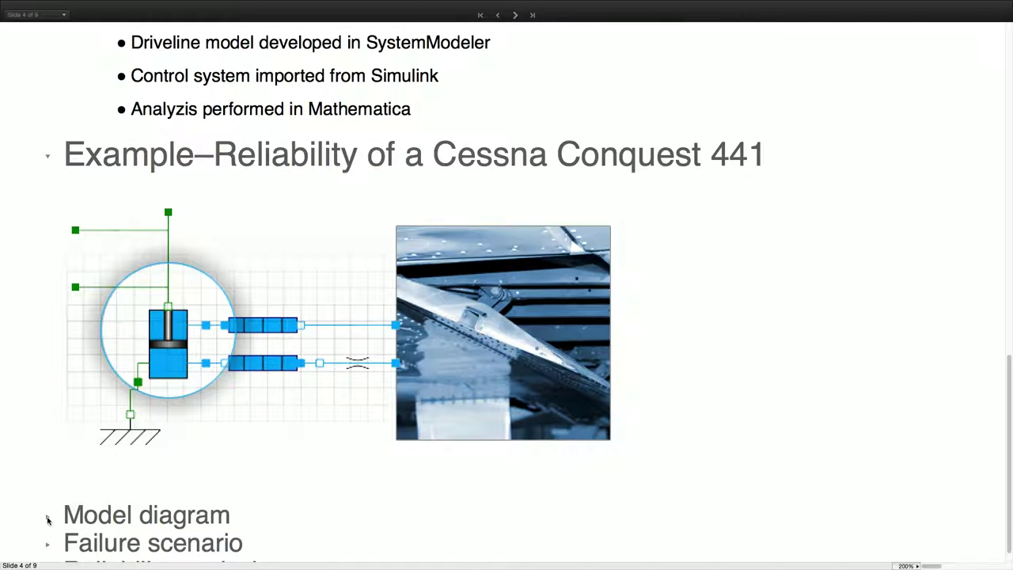
pyautogui.click(47, 519)
pyautogui.scroll(-7, 178, 556)
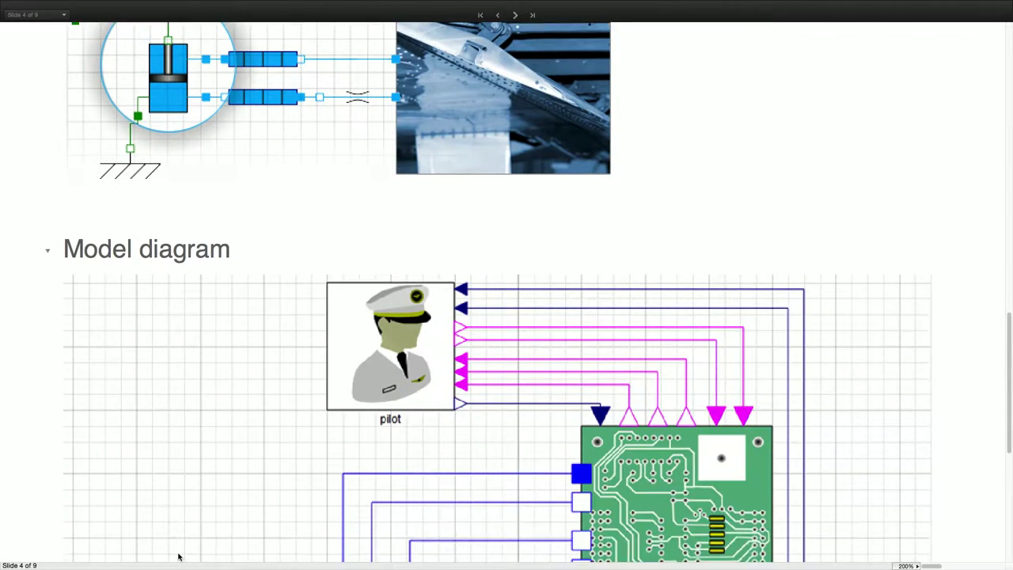
pyautogui.scroll(-6, 178, 556)
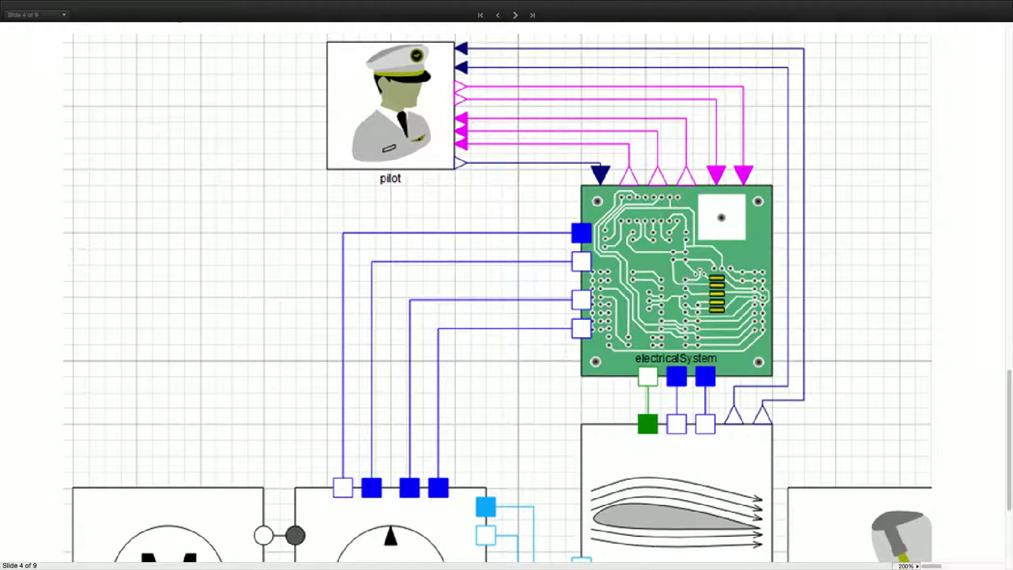
pyautogui.click(904, 565)
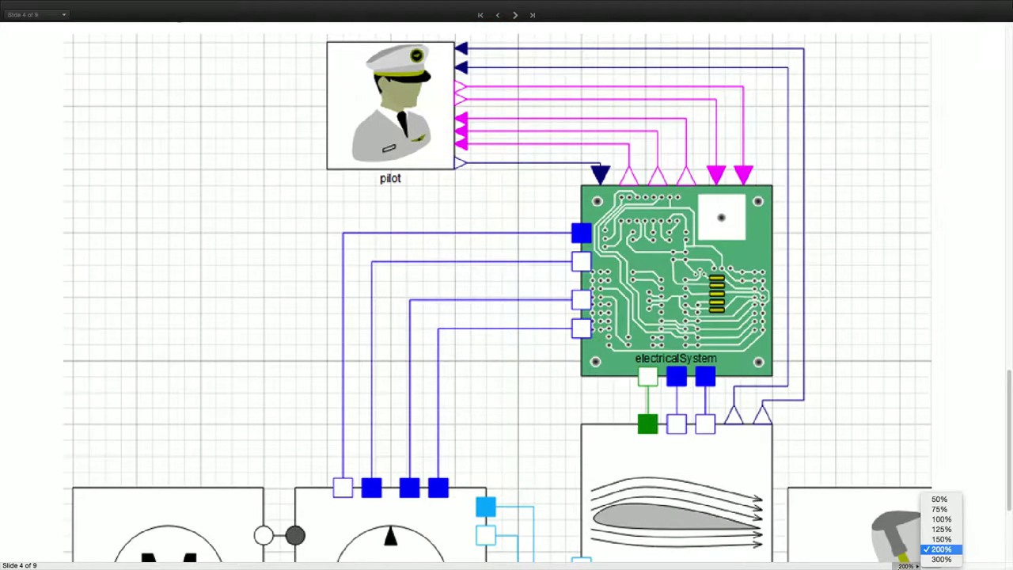
pyautogui.click(931, 546)
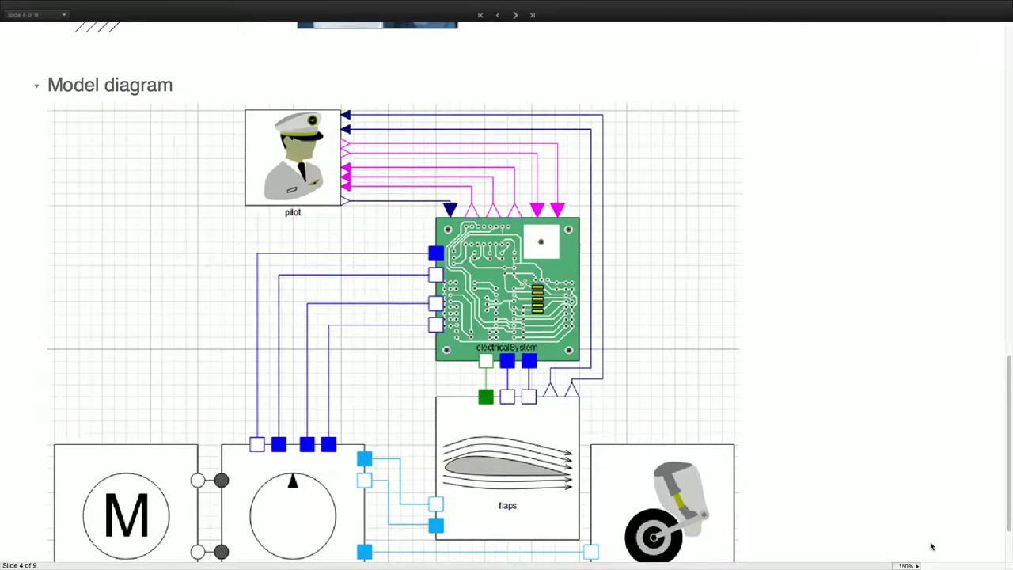
# - Expand Failure scenario and run the FlapSystemFailureScenarios.mo import cell
pyautogui.scroll(-1, 931, 546)
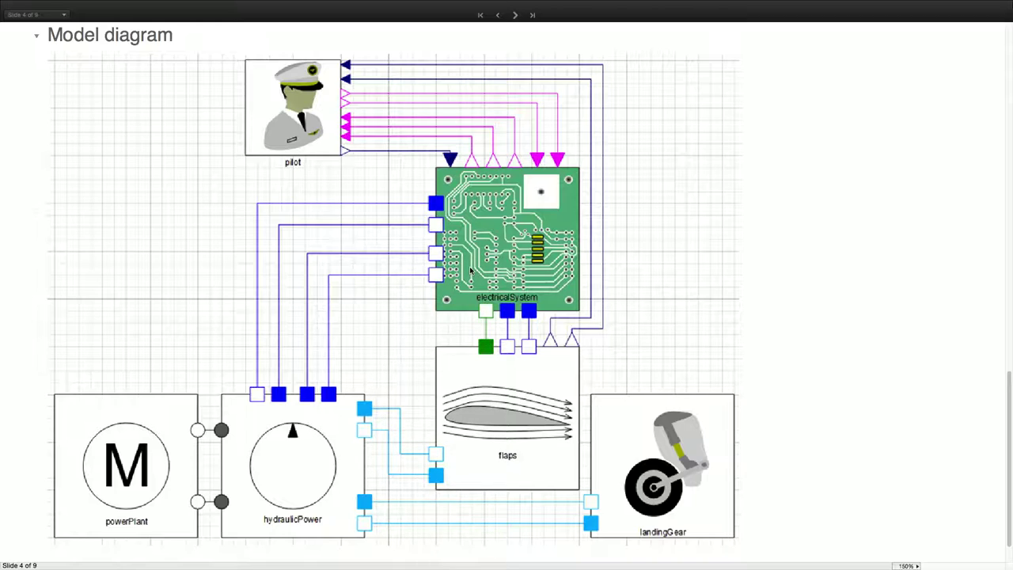
pyautogui.scroll(-2, 488, 316)
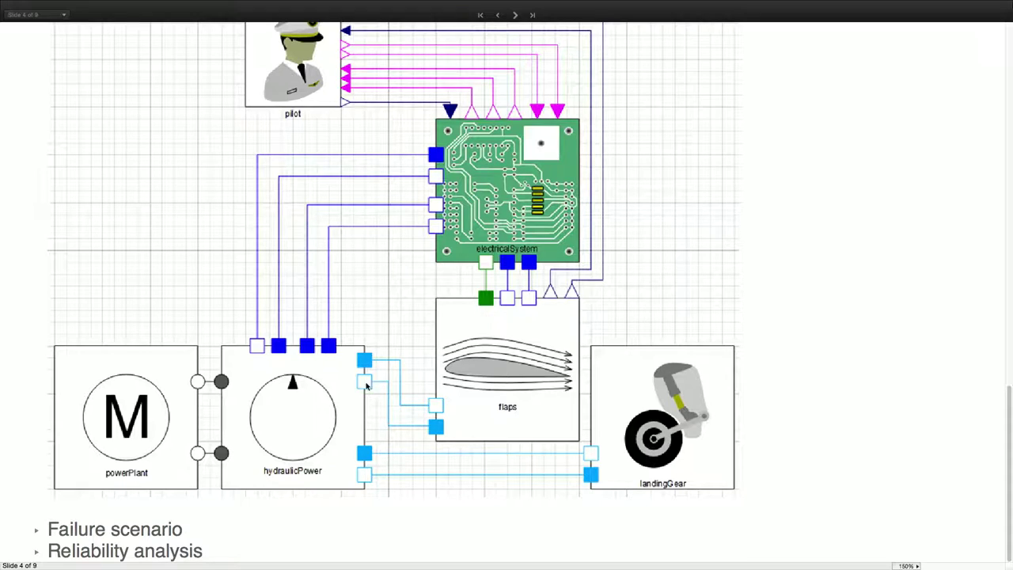
pyautogui.scroll(3, 43, 518)
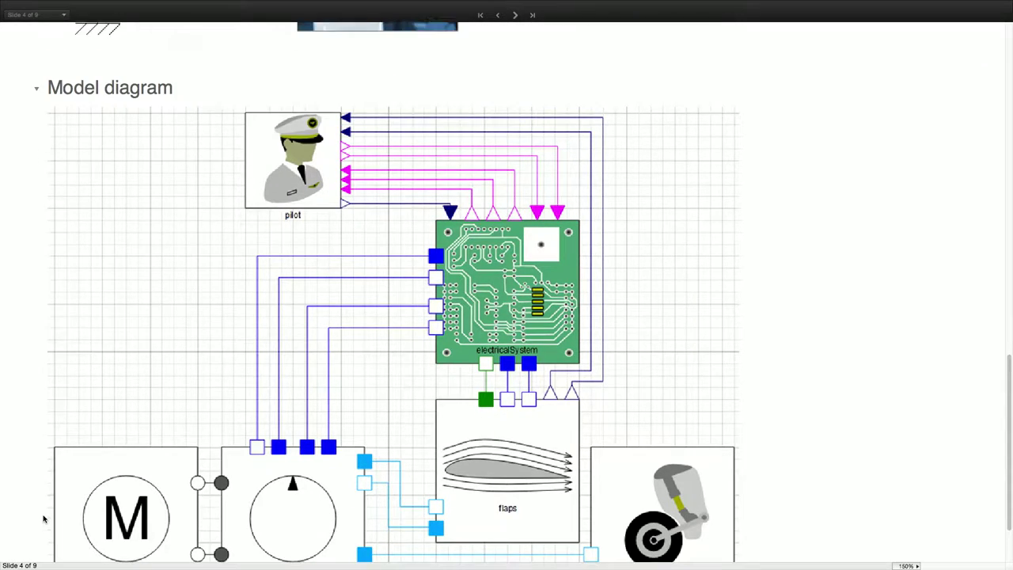
pyautogui.scroll(-3, 46, 528)
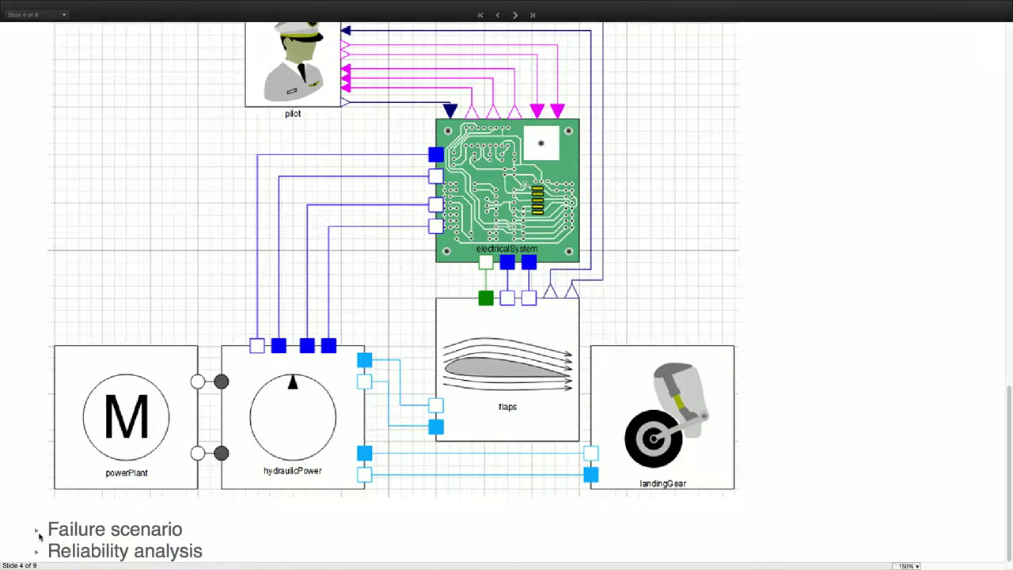
pyautogui.click(37, 530)
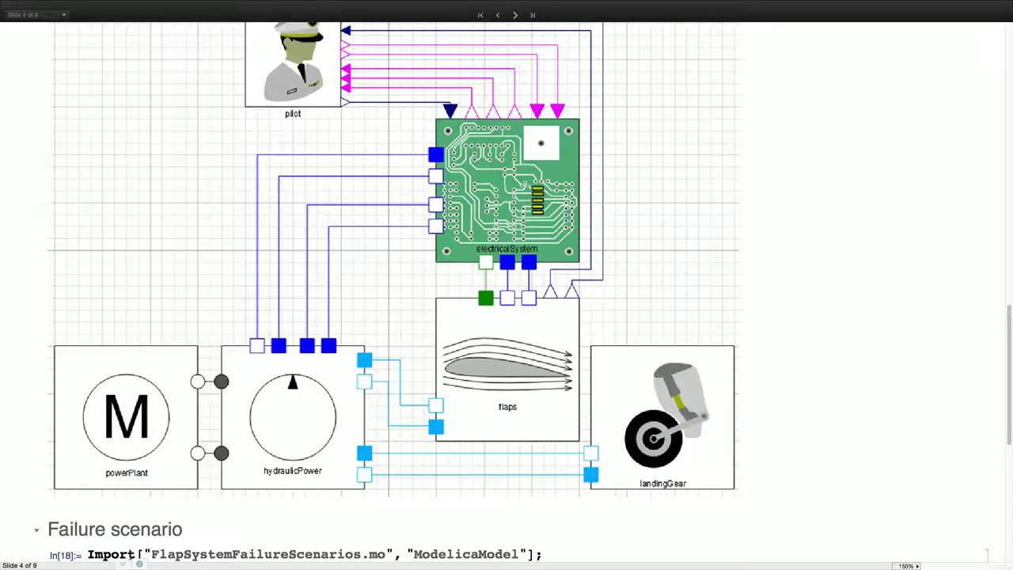
pyautogui.hotkey('shift', 'Return')
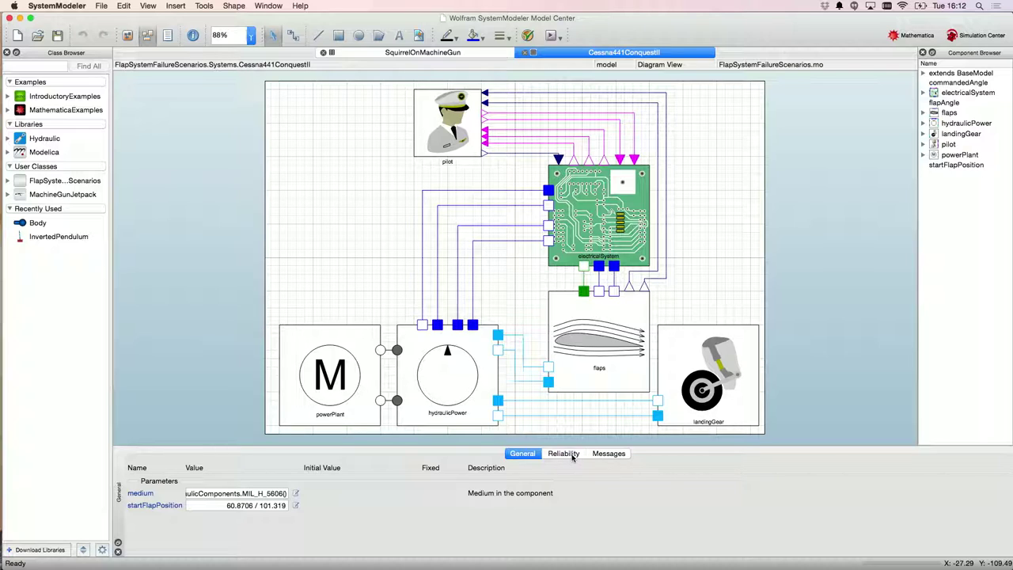
# - Show the Cessna441ConquestII Reliability settings and open the flaps component's diagram
pyautogui.click(573, 457)
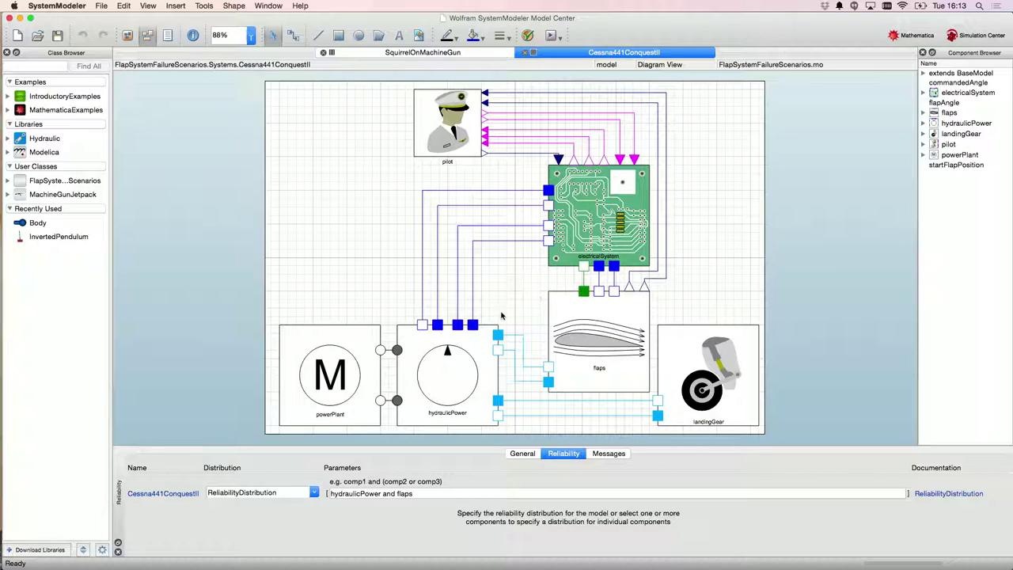
pyautogui.doubleClick(581, 344)
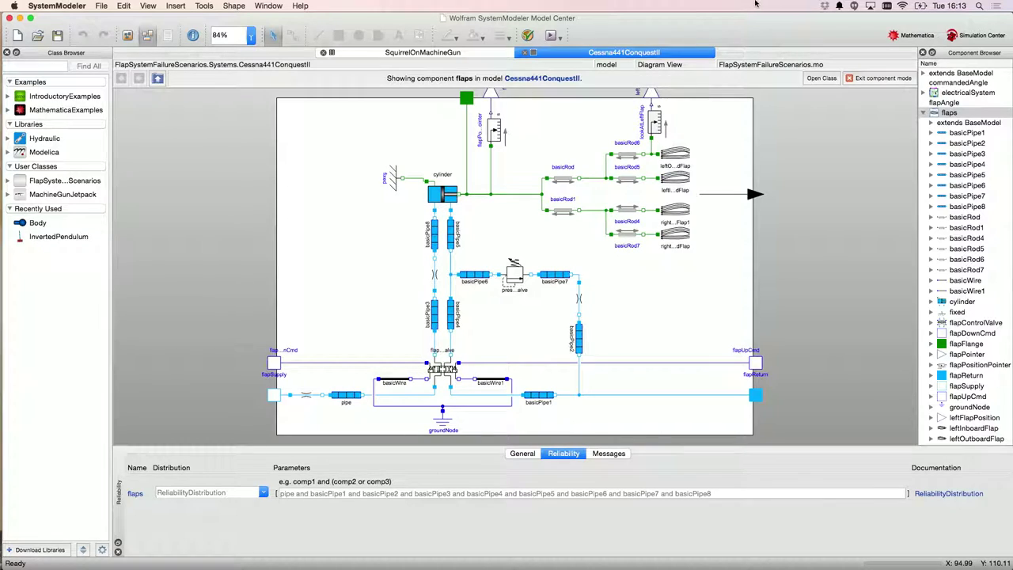
# - Simulate the Cessna441ConquestII model from the flaps component view to time 20
pyautogui.click(551, 37)
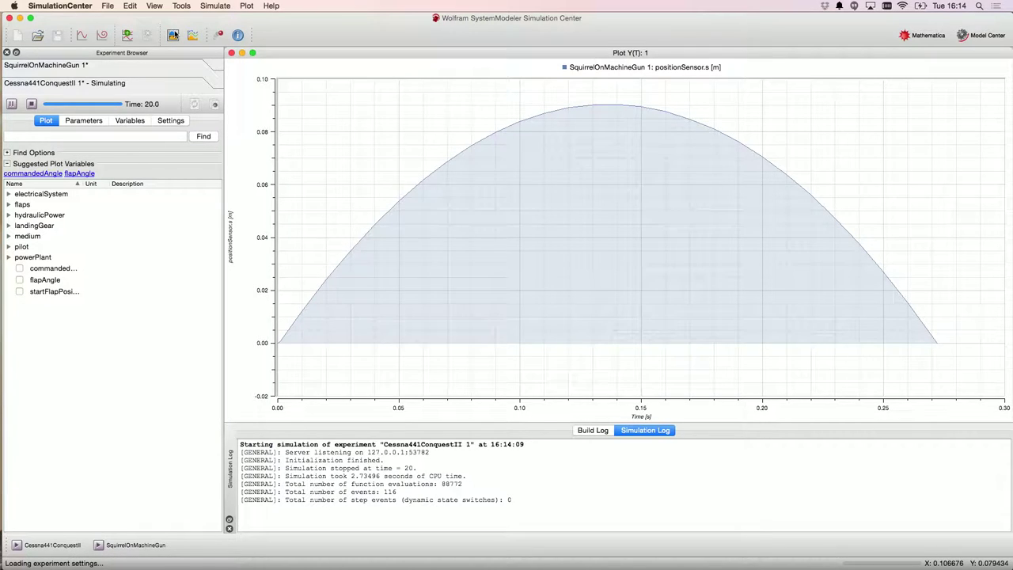
# - Plot flapAngle and commandedAngle in a new filled-theme plot, then dismiss the Wi-Fi sign-in window
pyautogui.click(83, 37)
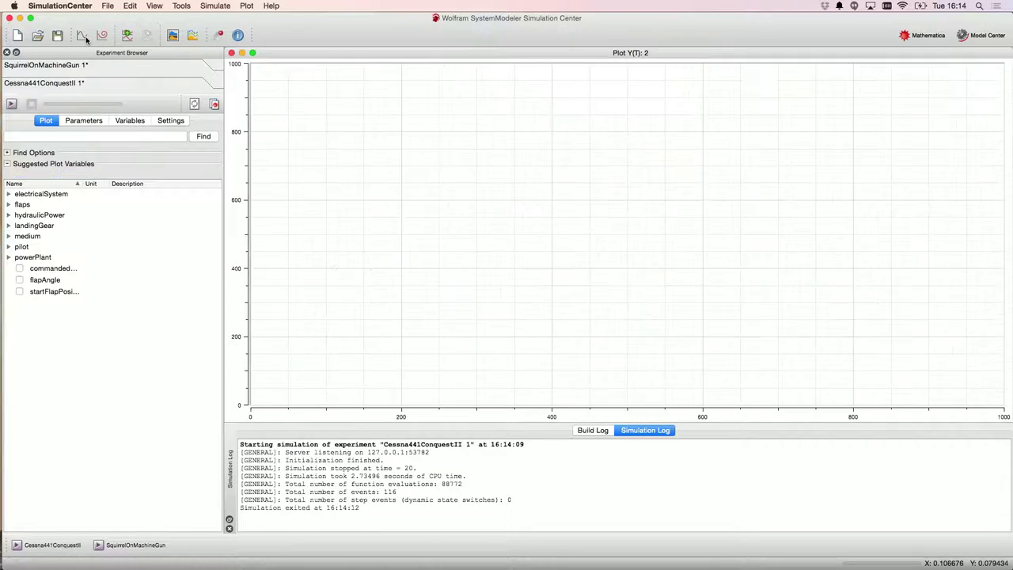
pyautogui.click(20, 280)
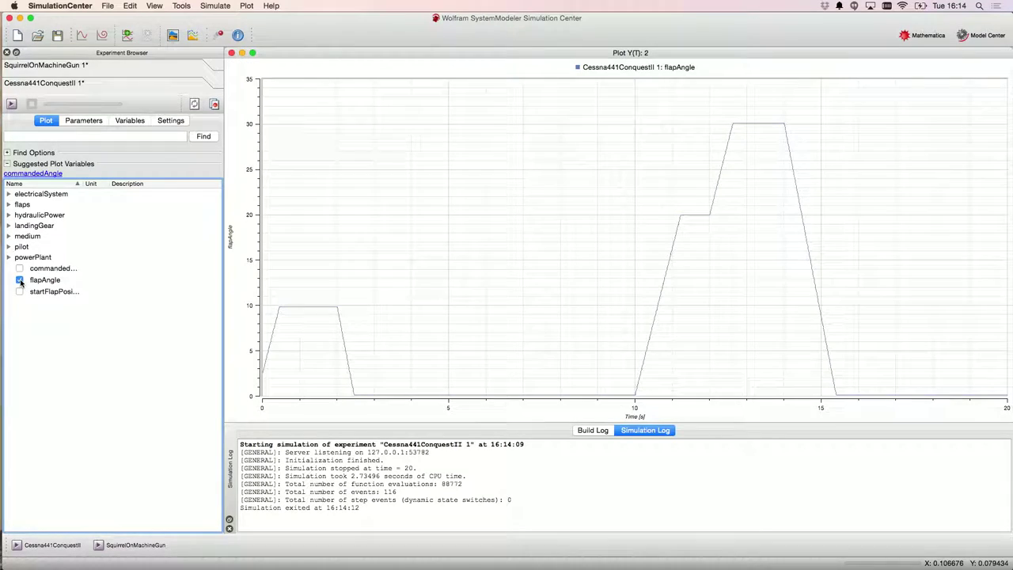
pyautogui.click(174, 36)
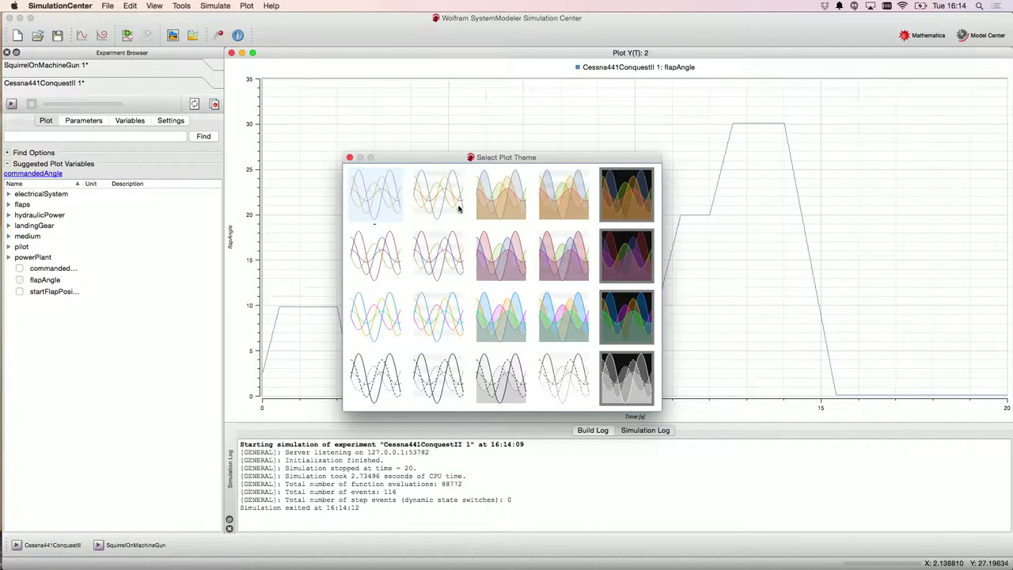
pyautogui.click(490, 208)
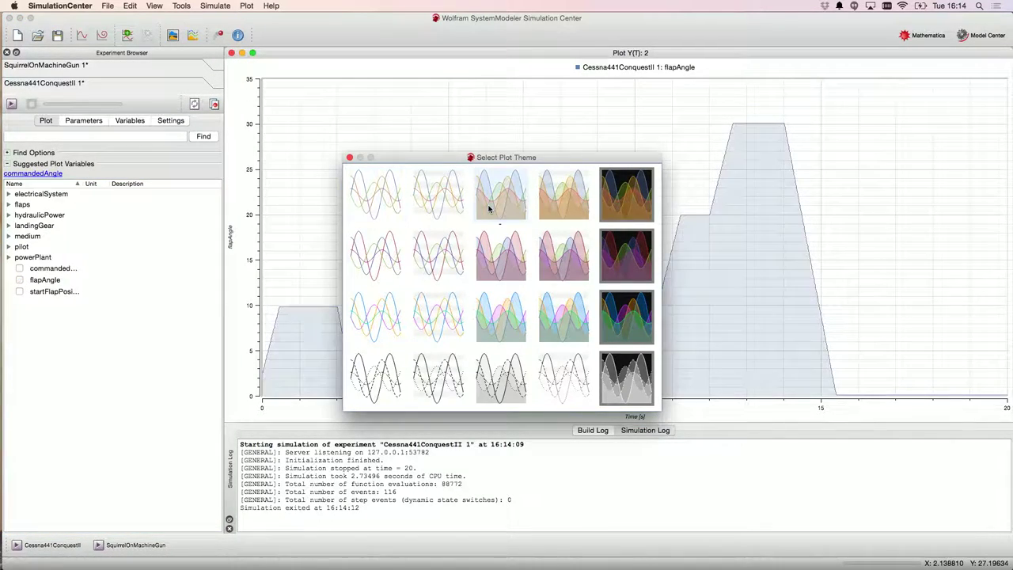
pyautogui.click(349, 157)
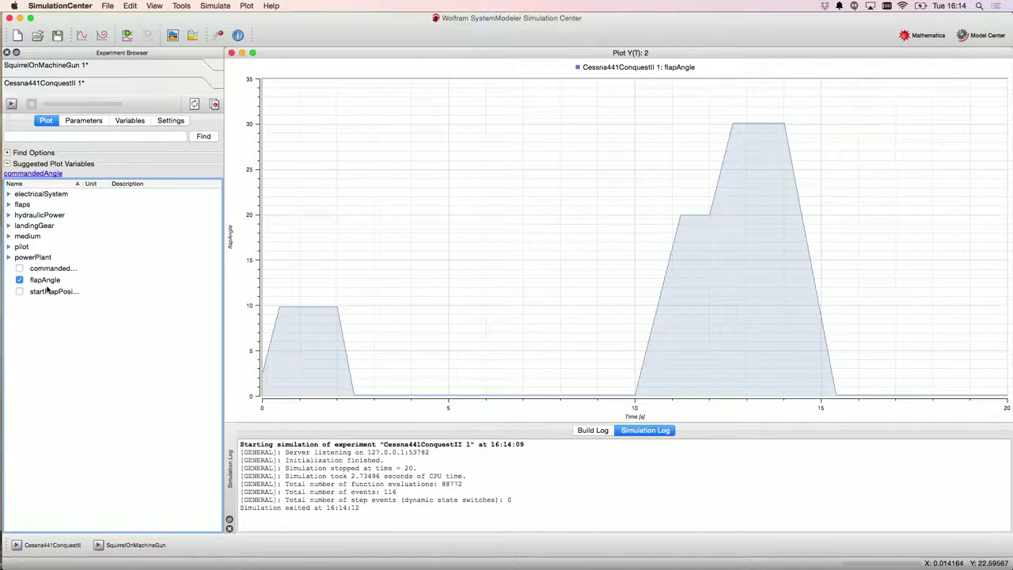
pyautogui.click(20, 269)
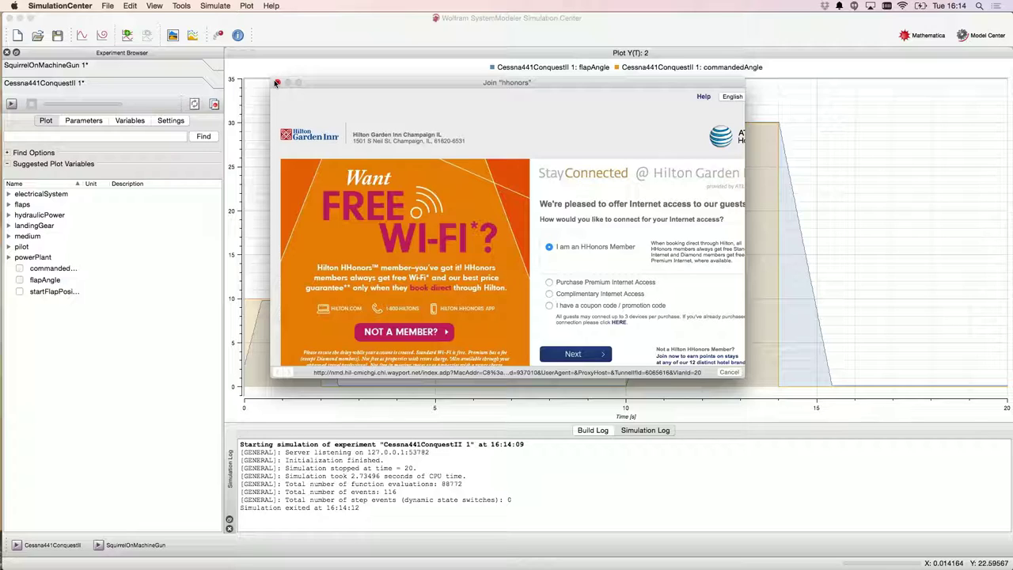
pyautogui.click(276, 82)
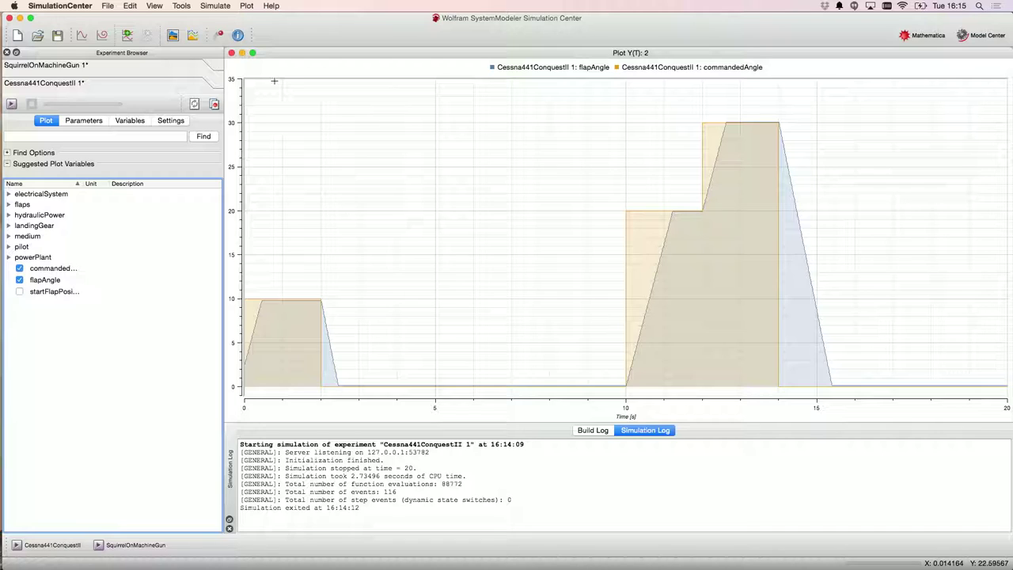
# - Switch back to the Mathematica slideshow showing slide 4's Cessna model diagram
pyautogui.press('super+Tab')
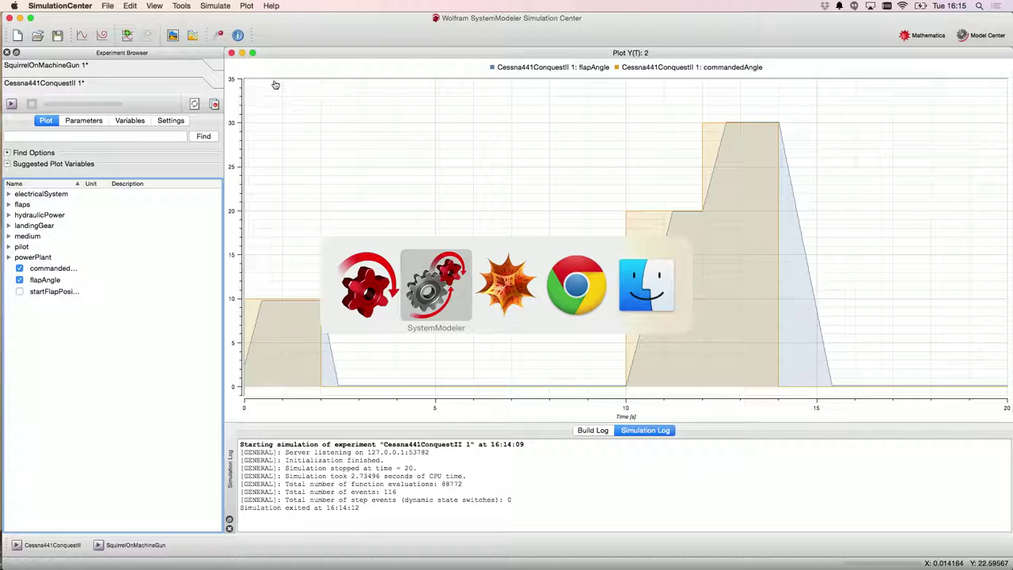
pyautogui.press('super+Tab')
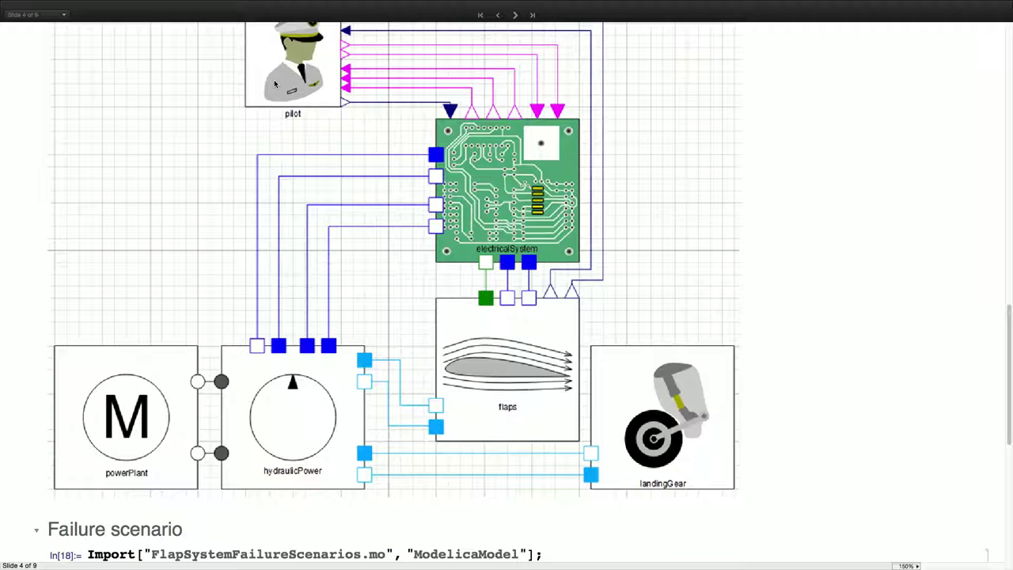
# - Scroll past the Failure scenario plots and expand the Reliability analysis section
pyautogui.scroll(-10, 274, 84)
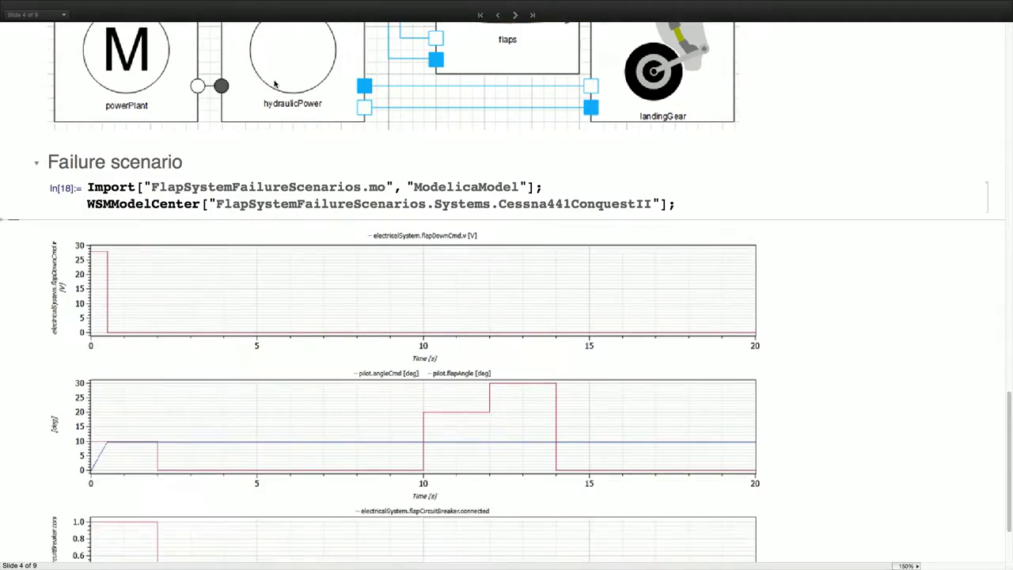
pyautogui.scroll(-2, 275, 84)
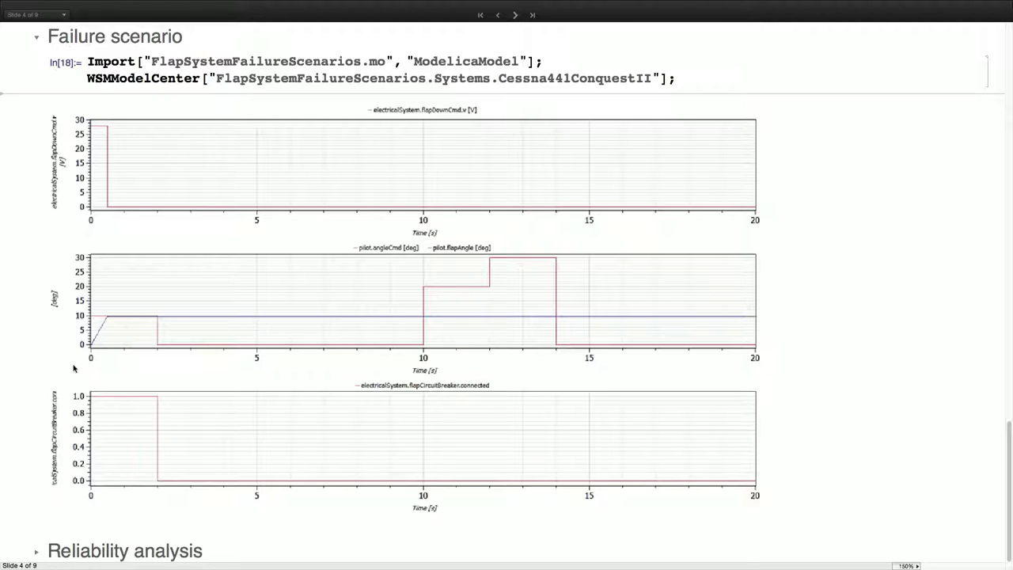
pyautogui.click(37, 553)
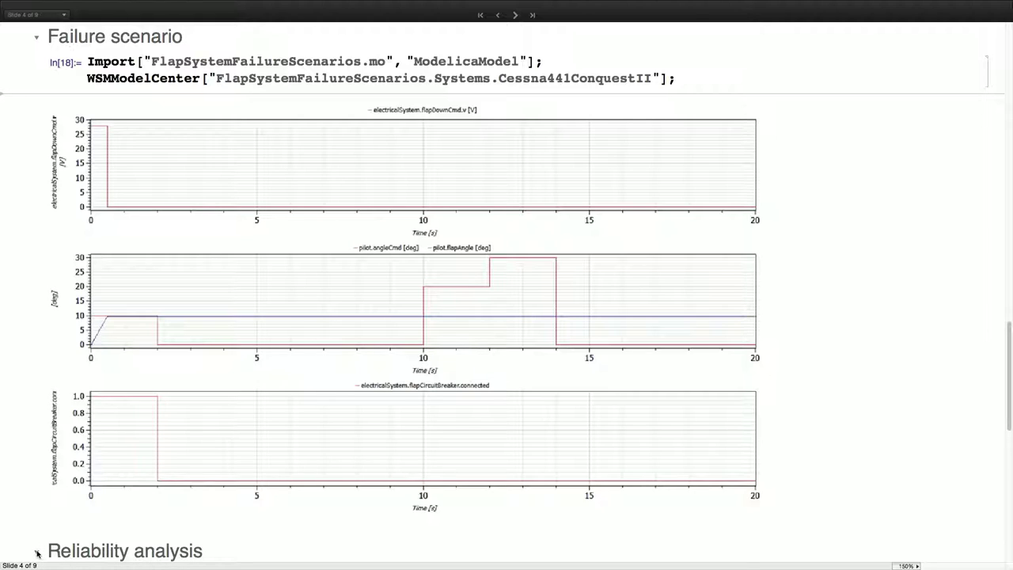
# - Evaluate the In[20] WSMModelReliability cell to plot flap, hydraulic power and full-system survival curves
pyautogui.scroll(-10, 36, 553)
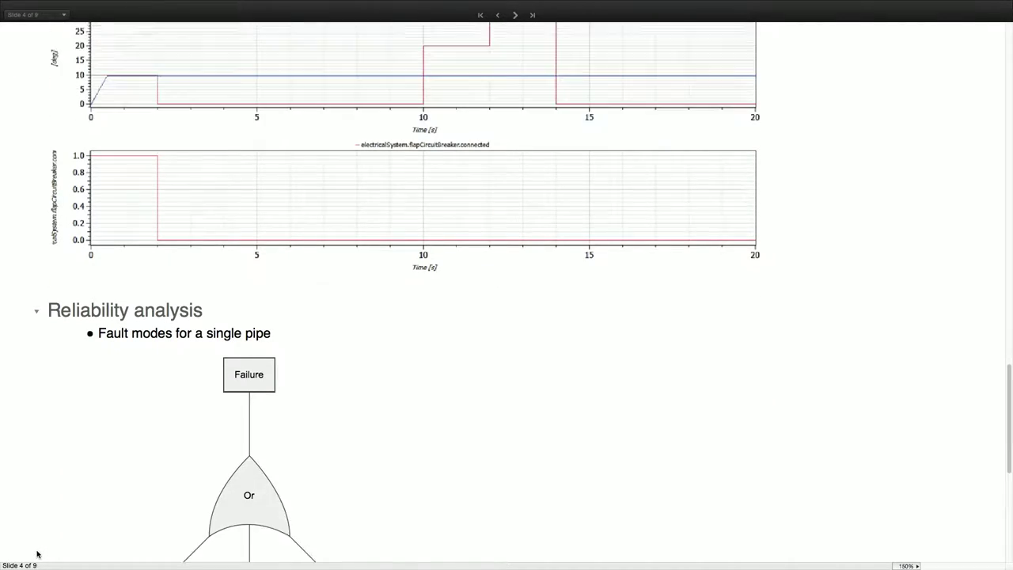
pyautogui.scroll(-1, 36, 553)
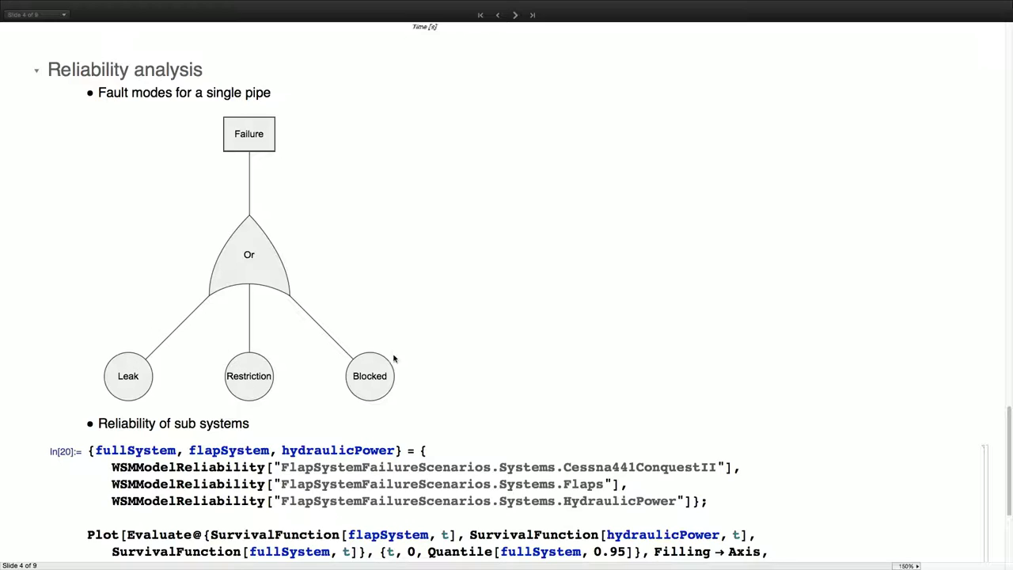
pyautogui.click(331, 451)
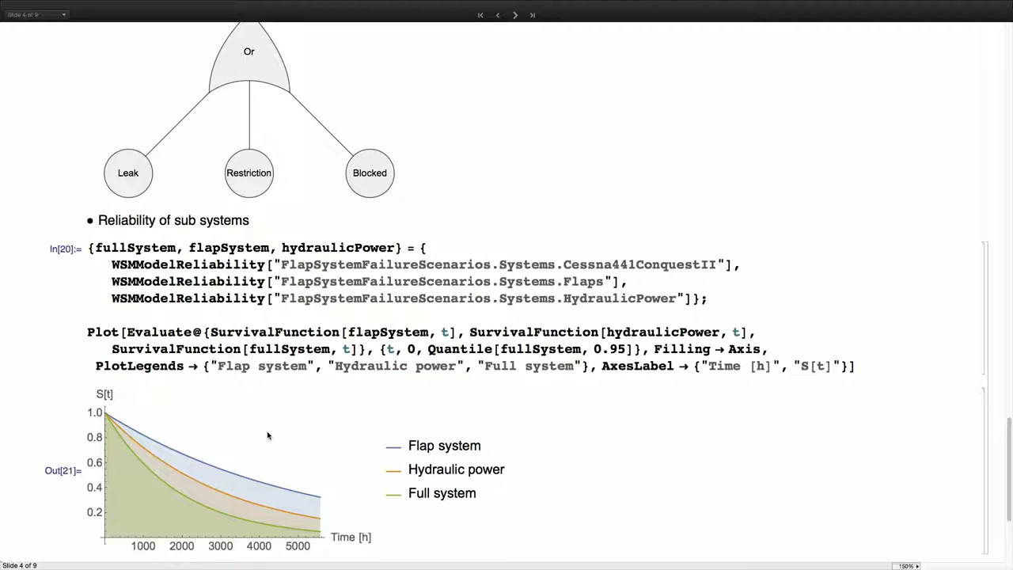
pyautogui.scroll(-3, 267, 435)
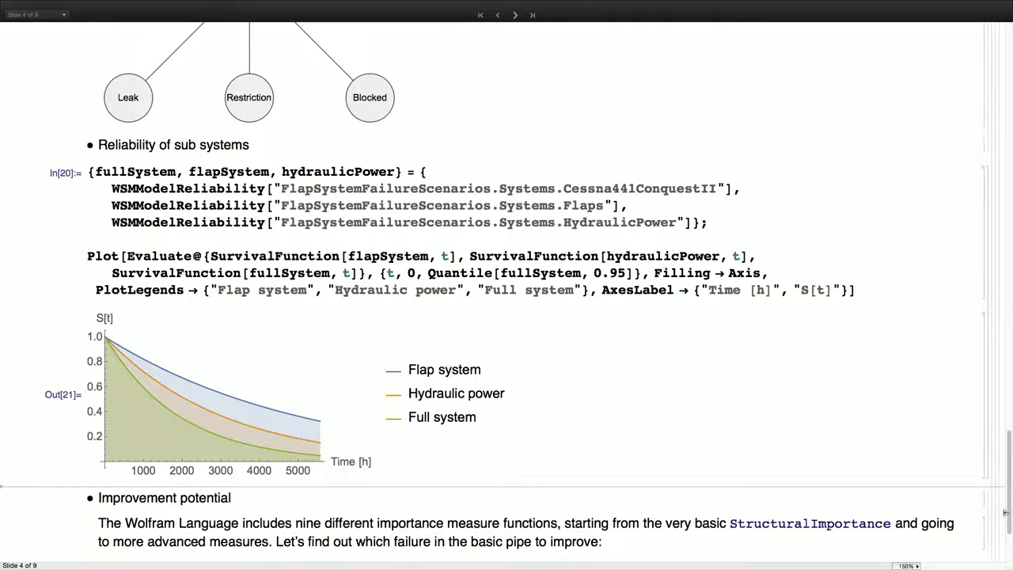
# - Evaluate the In[22] ImprovementImportance cell for the basic pipe's failure switches
pyautogui.scroll(-6, 980, 515)
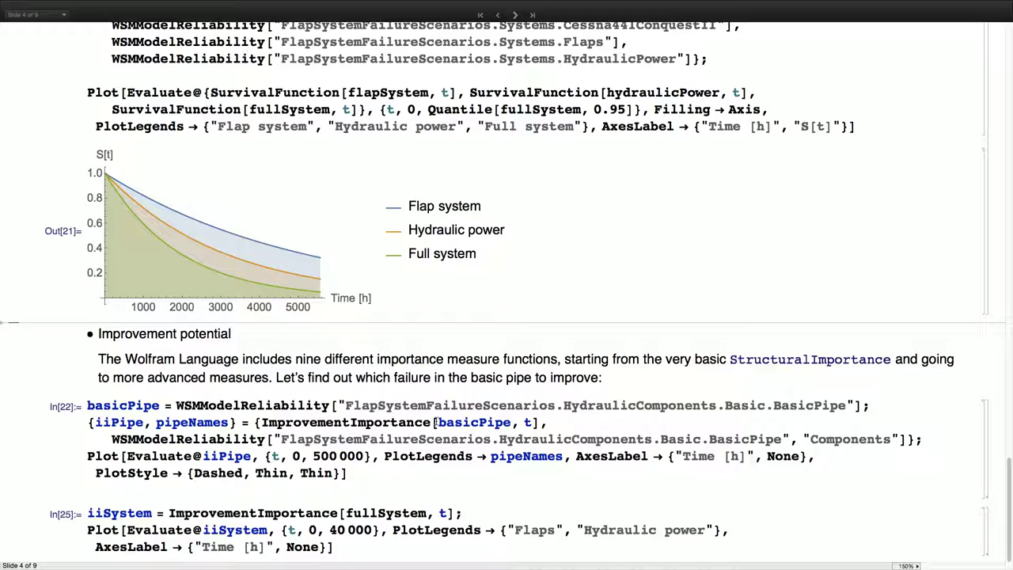
pyautogui.doubleClick(434, 421)
pyautogui.hotkey('shift', 'Return')
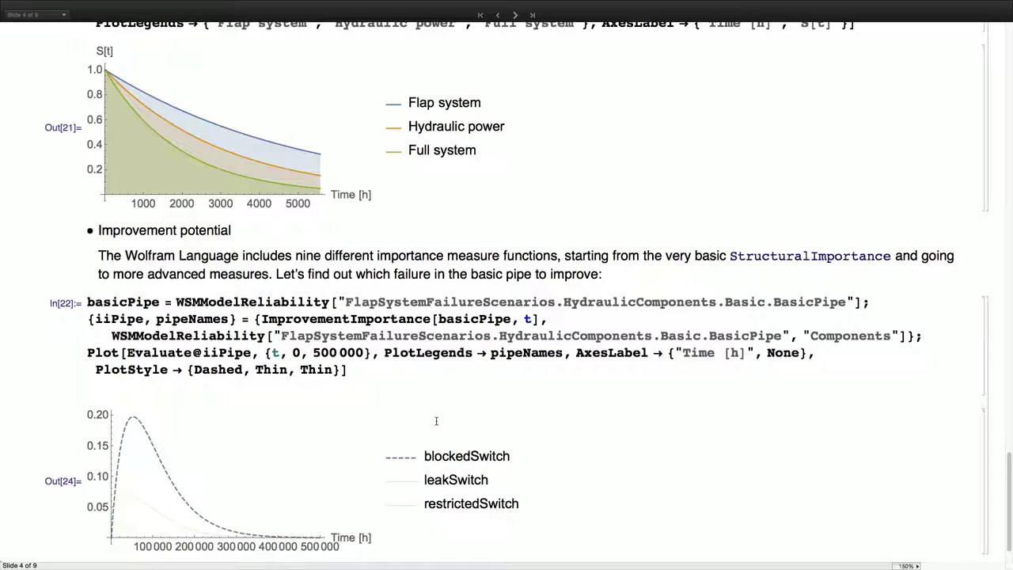
# - Evaluate the In[25] iiSystem cell comparing flaps and hydraulic power, then scroll back up
pyautogui.scroll(-2, 436, 421)
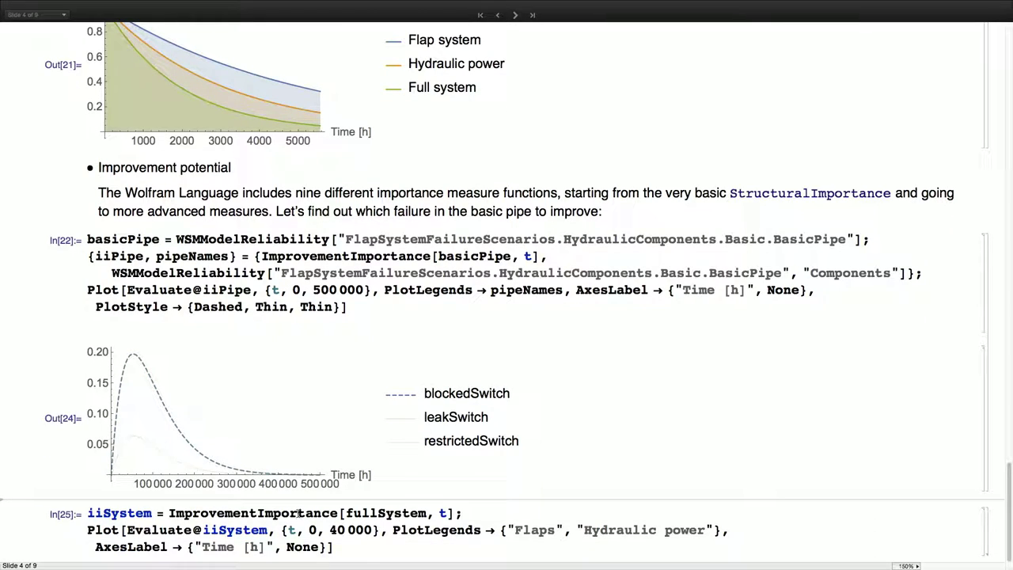
pyautogui.click(258, 513)
pyautogui.hotkey('shift', 'Return')
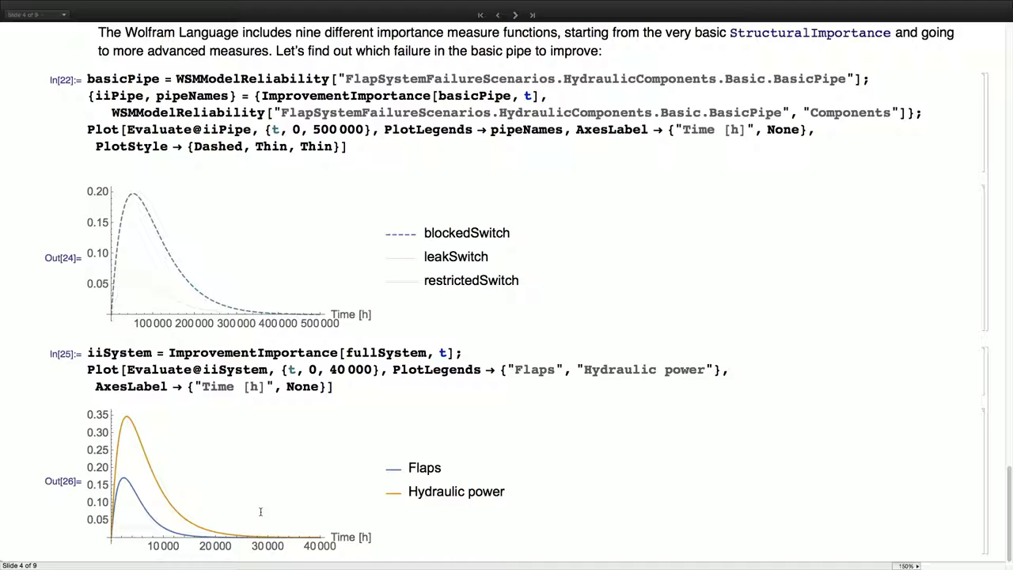
pyautogui.scroll(15, 260, 512)
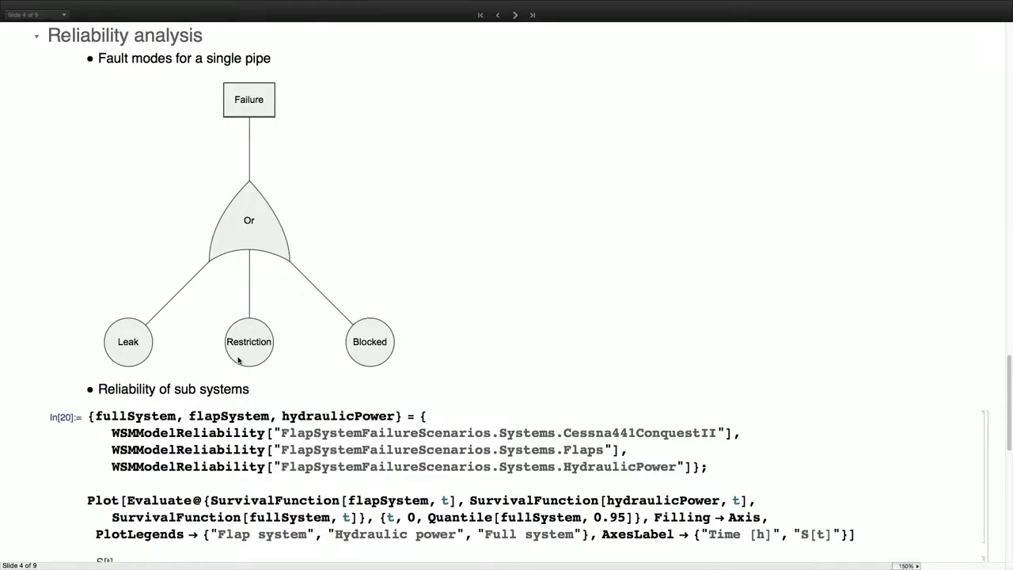
pyautogui.scroll(6, 237, 360)
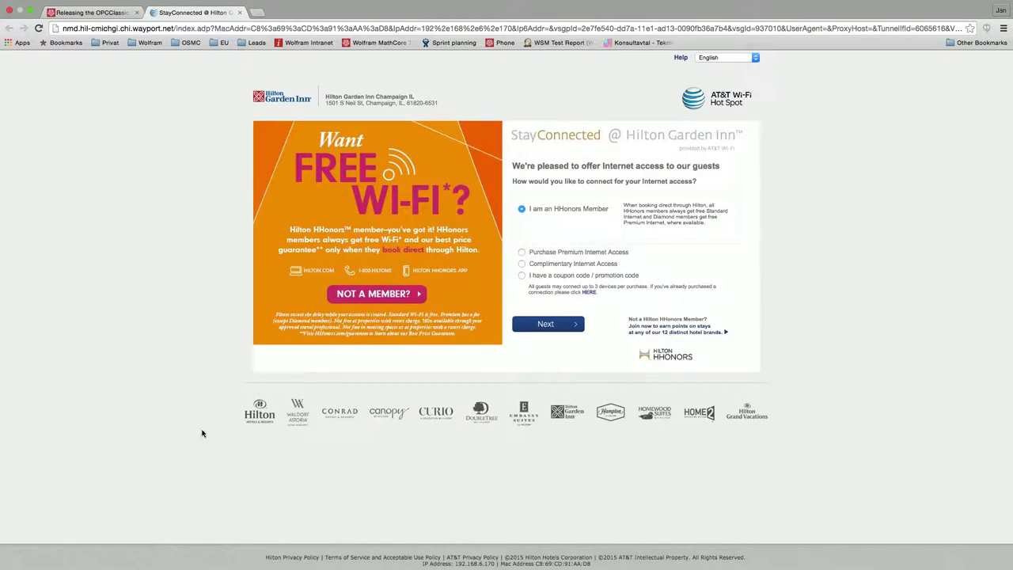
pyautogui.moveTo(810, 4)
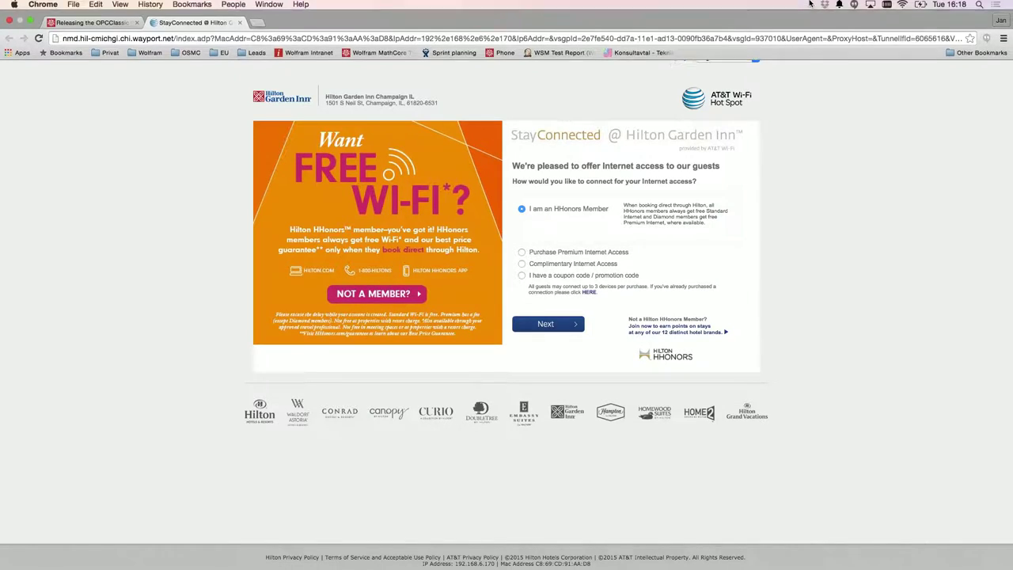
pyautogui.click(902, 4)
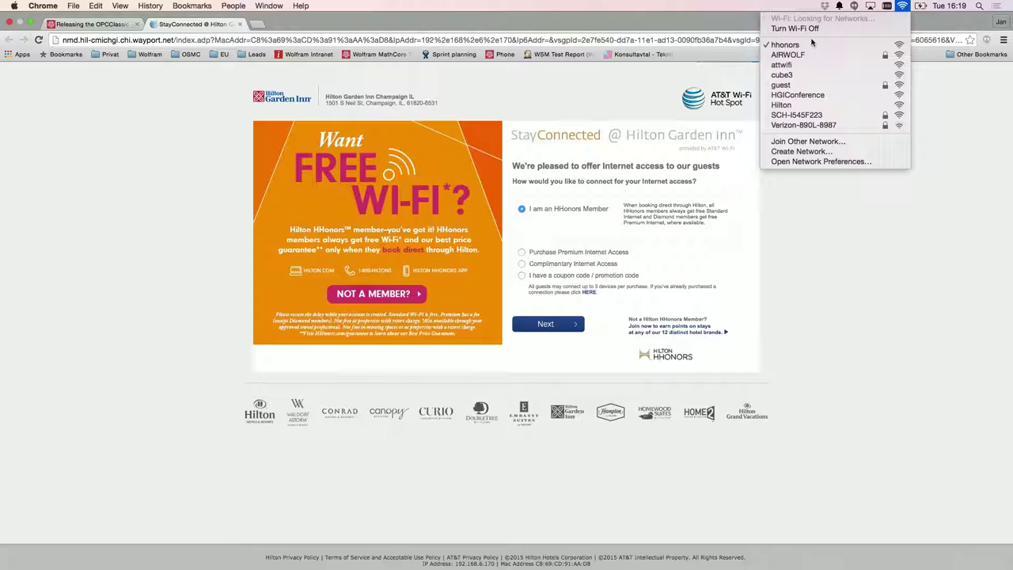
pyautogui.click(816, 62)
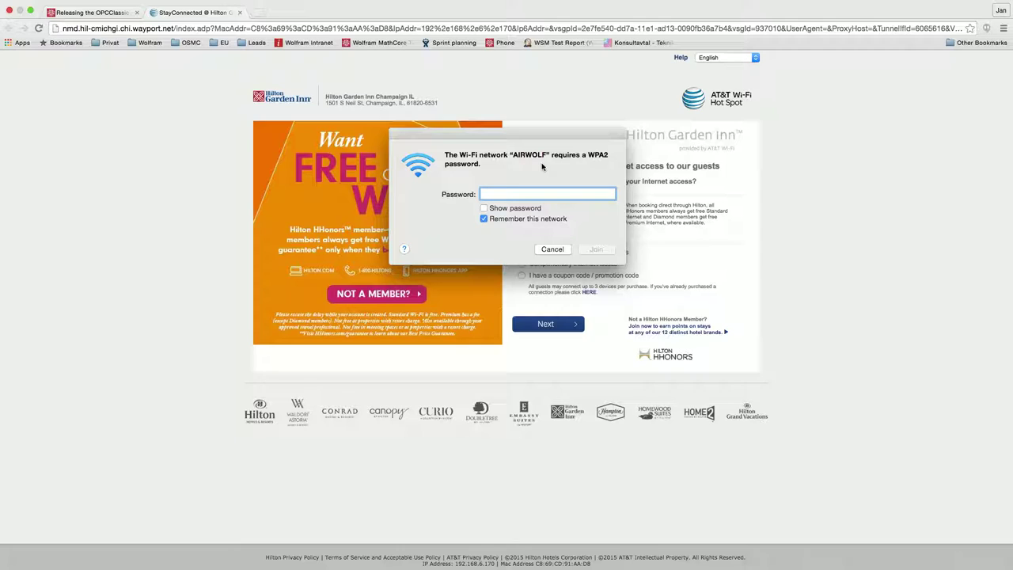
pyautogui.write('•••••••••')
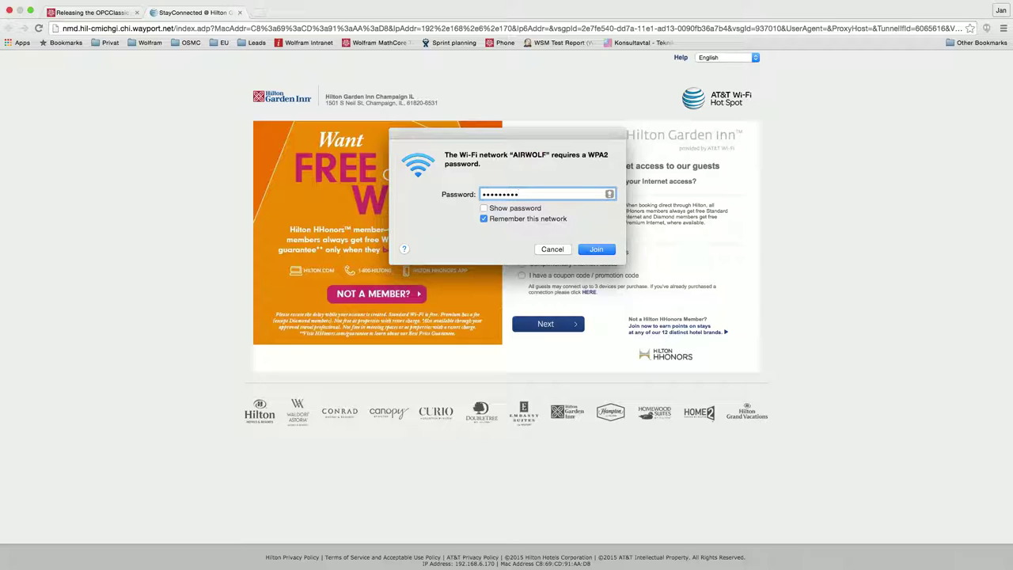
pyautogui.press('Return')
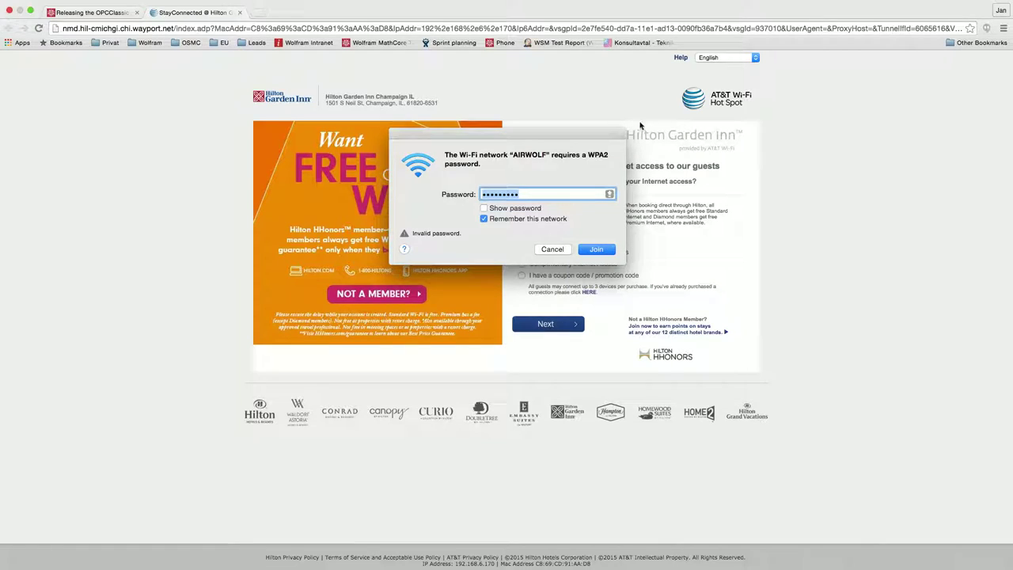
pyautogui.click(551, 248)
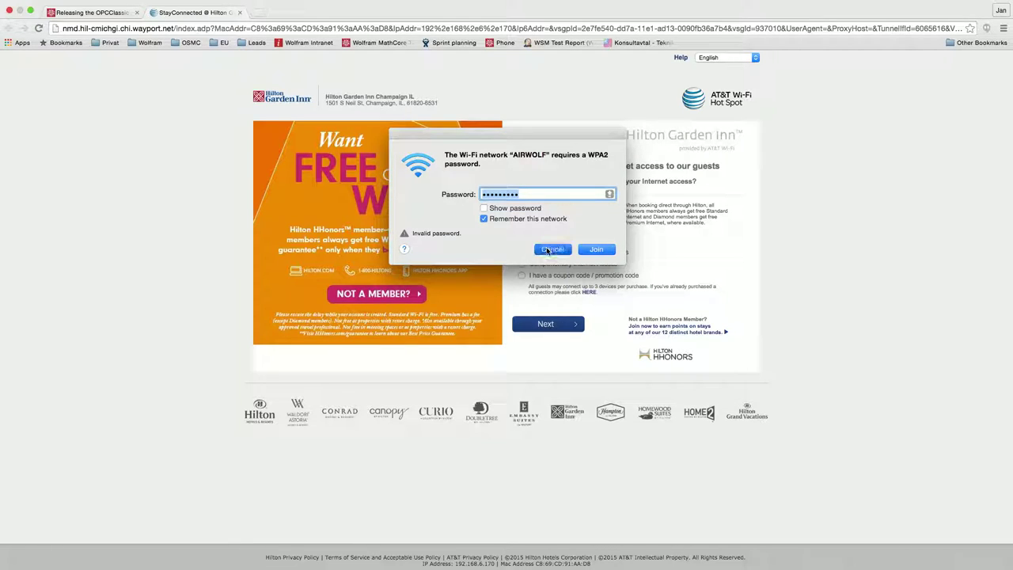
pyautogui.click(106, 13)
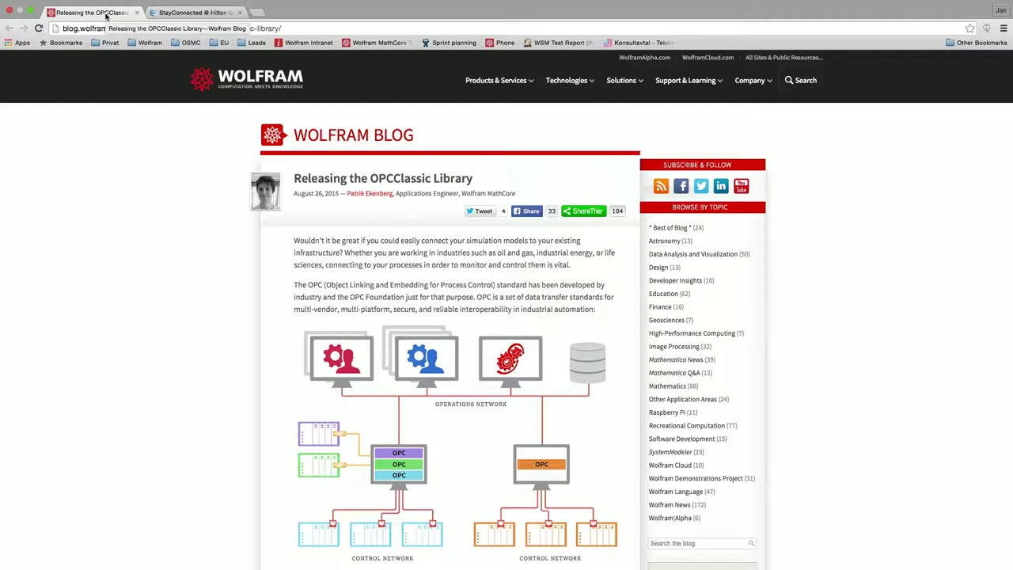
# - Read the OPCClassic Library post down to the bioethanol controller example, then return to Mathematica
pyautogui.scroll(-2, 109, 290)
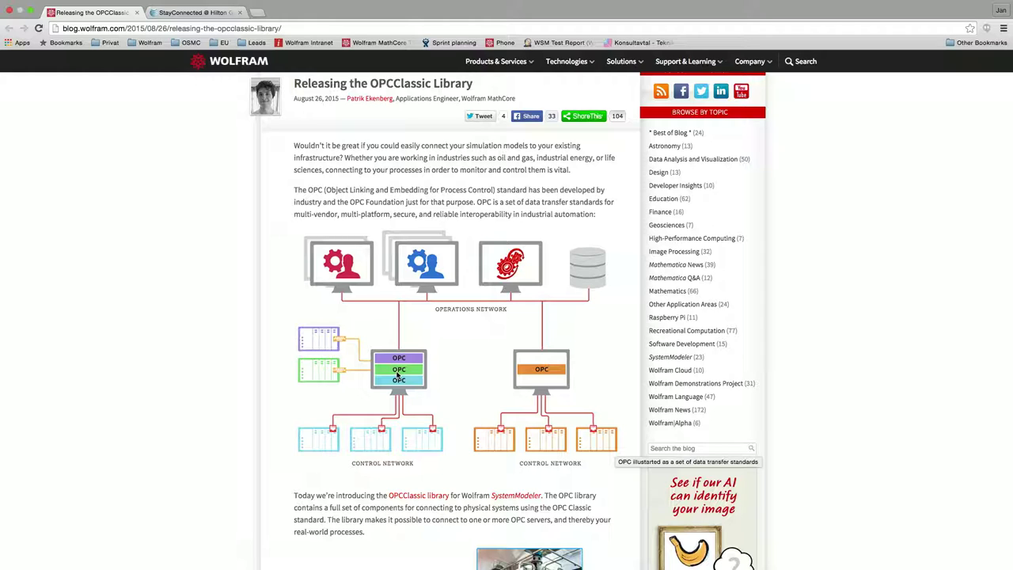
pyautogui.scroll(-5, 399, 375)
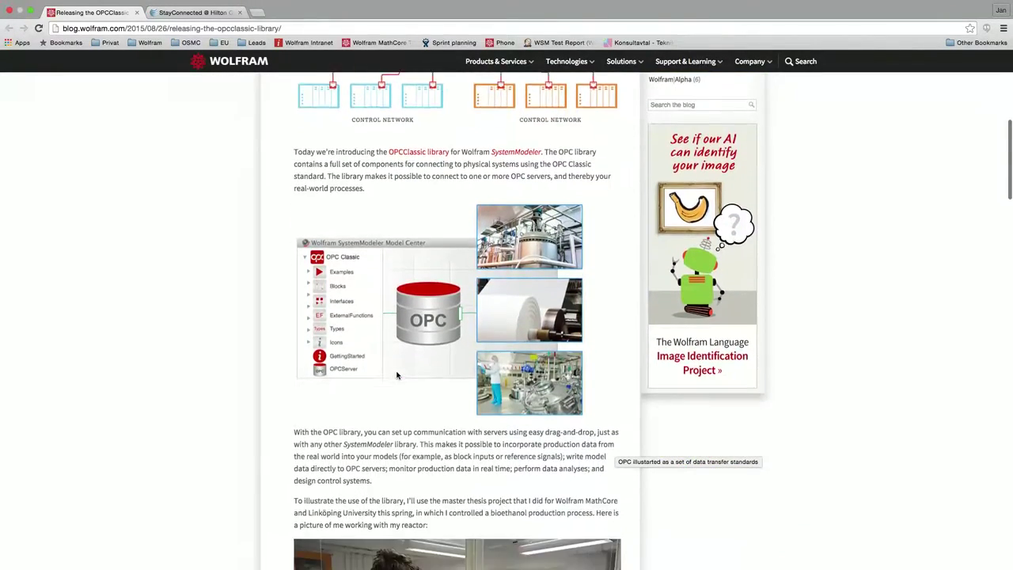
pyautogui.scroll(-6, 397, 375)
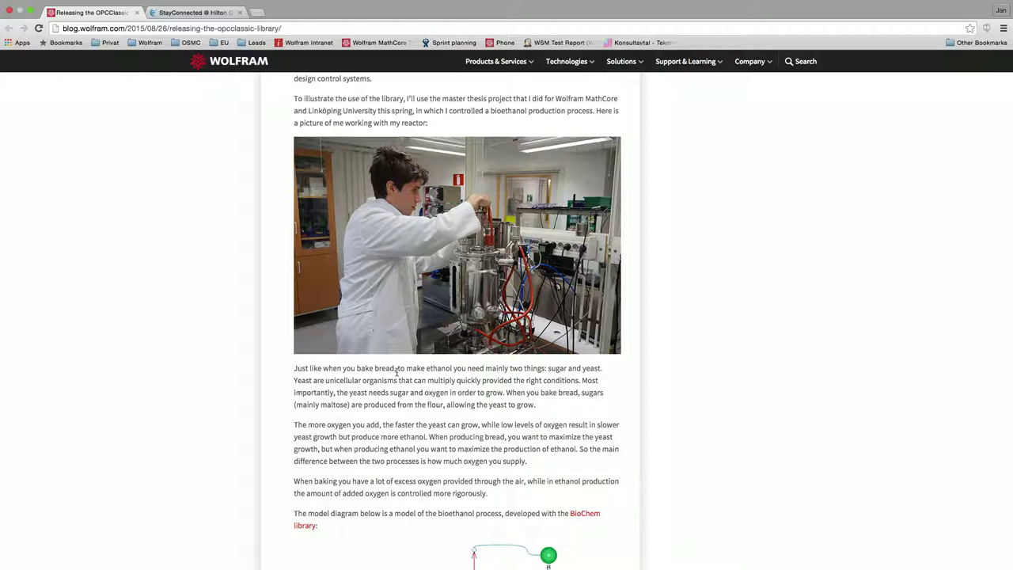
pyautogui.scroll(-5, 396, 372)
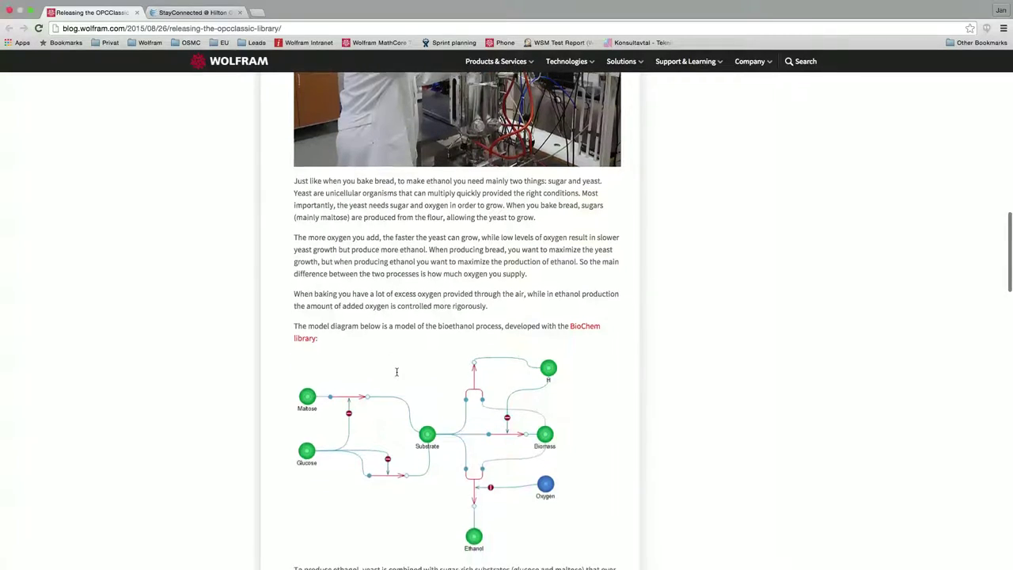
pyautogui.scroll(-2, 396, 372)
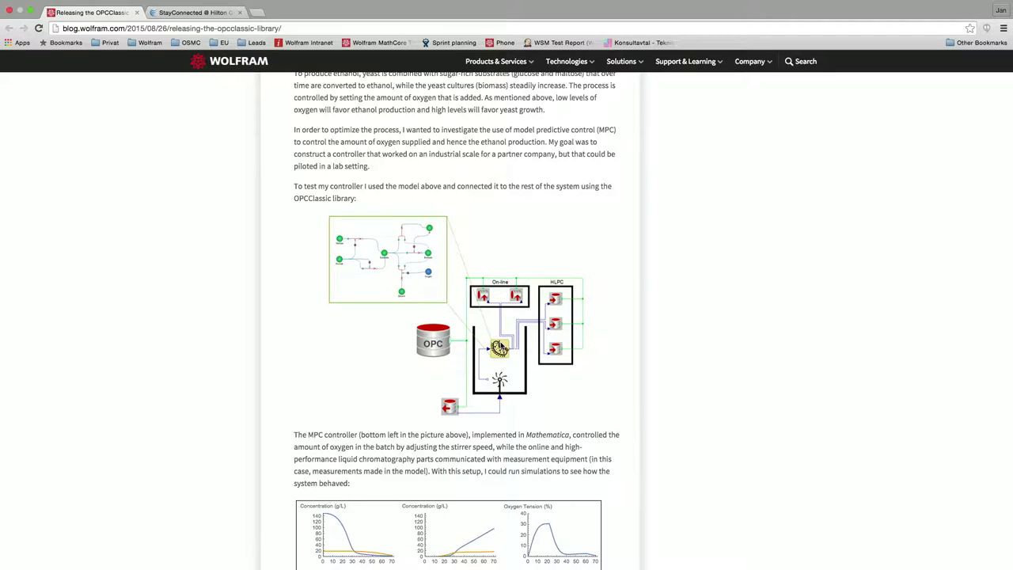
pyautogui.press('super+Tab')
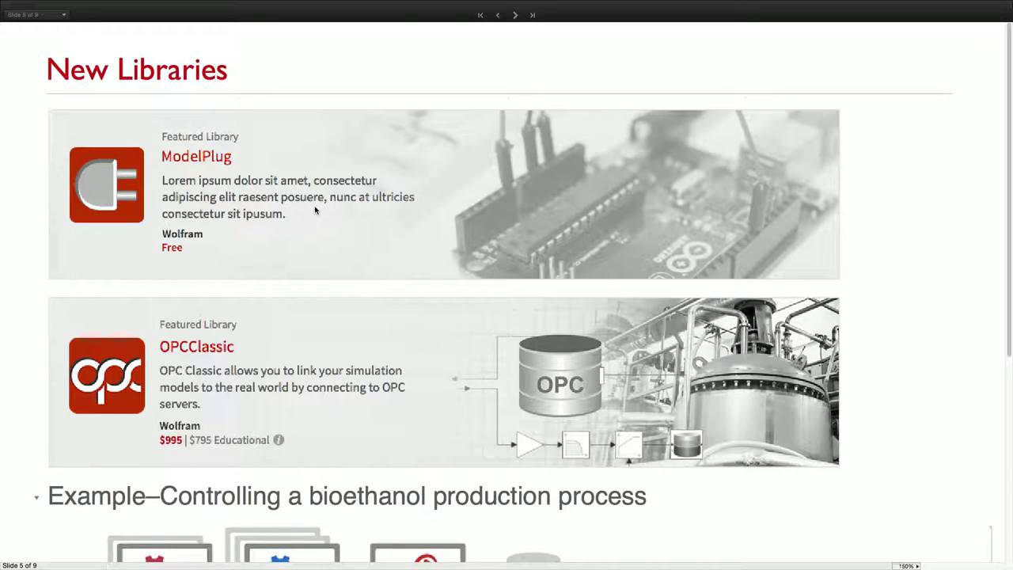
# - Advance the slideshow from slide 5 to slide 6, "New in 4.2"
pyautogui.scroll(-4, 315, 210)
pyautogui.scroll(4, 315, 209)
pyautogui.click(516, 15)
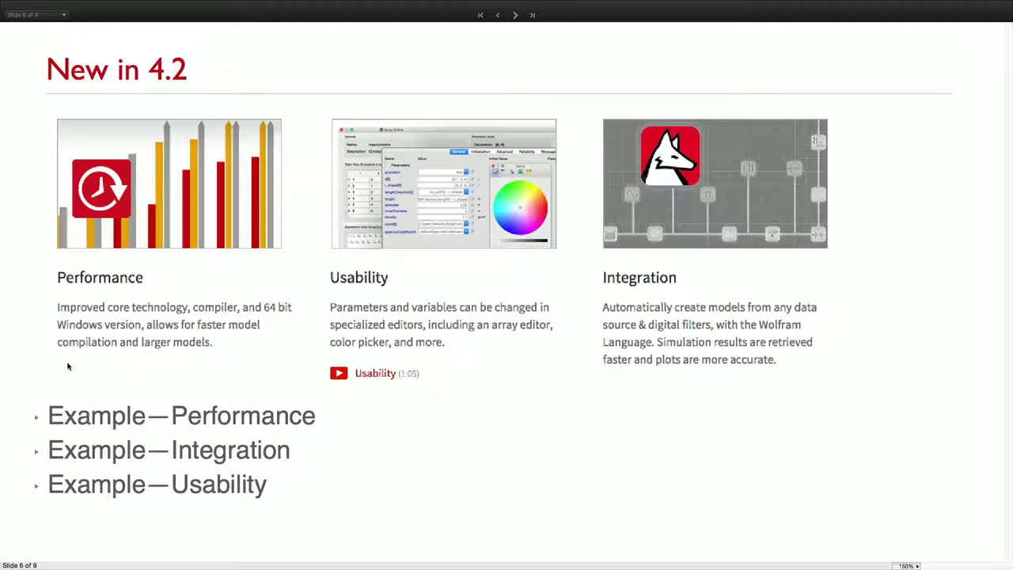
# - Expand the Example—Performance section, its WSMPlot example, and the Helicopter landing scenario
pyautogui.click(36, 417)
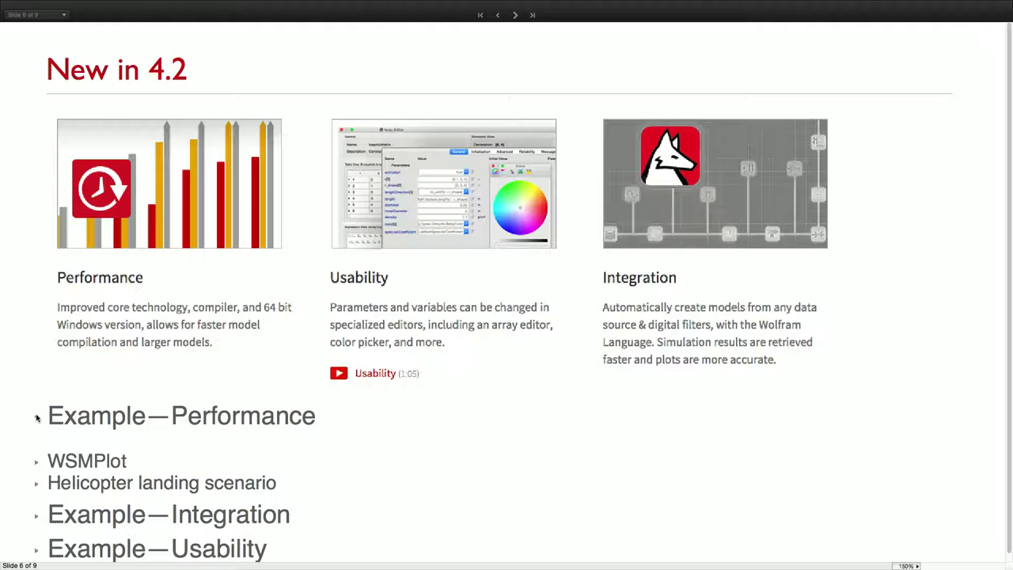
pyautogui.click(36, 464)
pyautogui.scroll(-5, 34, 466)
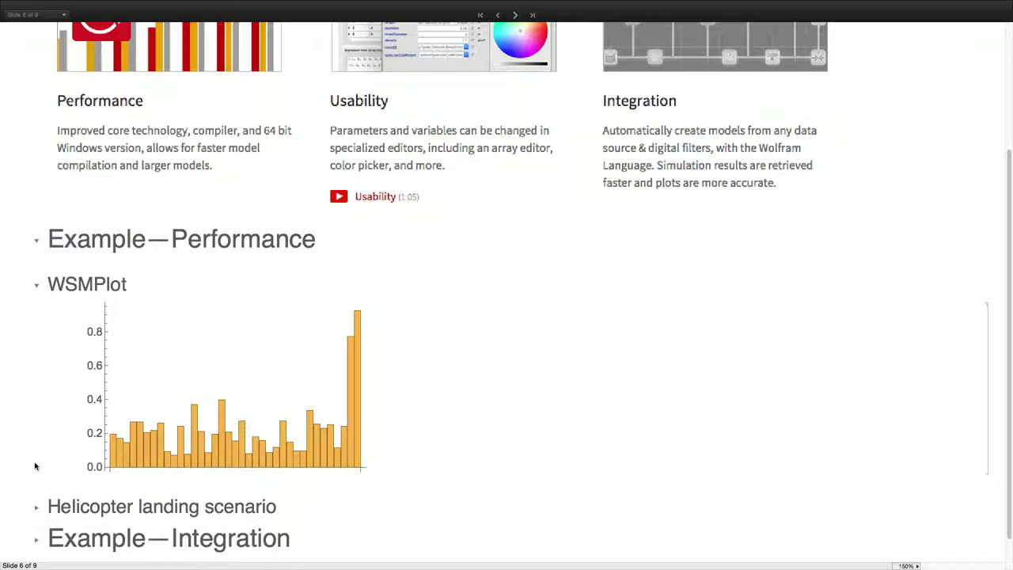
pyautogui.click(36, 506)
# - Scroll down to show the helicopter, helipad and ship in the landing scenario diagram
pyautogui.scroll(-1, 34, 510)
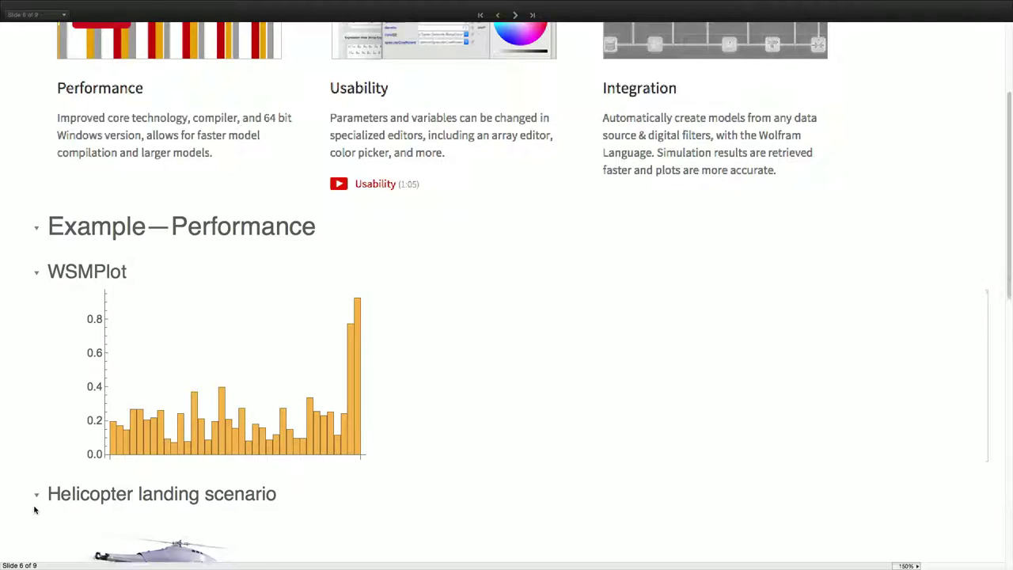
pyautogui.scroll(-10, 34, 509)
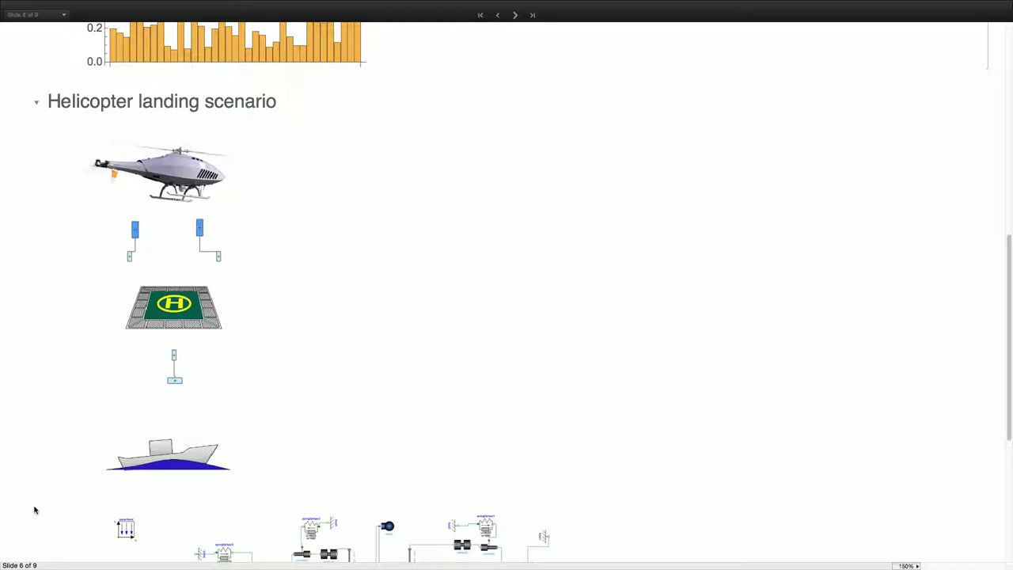
# - Open HelicopterLandingScenario.mp4 from Finder's New in SystemModeler folder and make it fill the screen
pyautogui.press('super+Tab')
pyautogui.press('super+Tab')
pyautogui.press('super+Tab')
pyautogui.press('super+Tab')
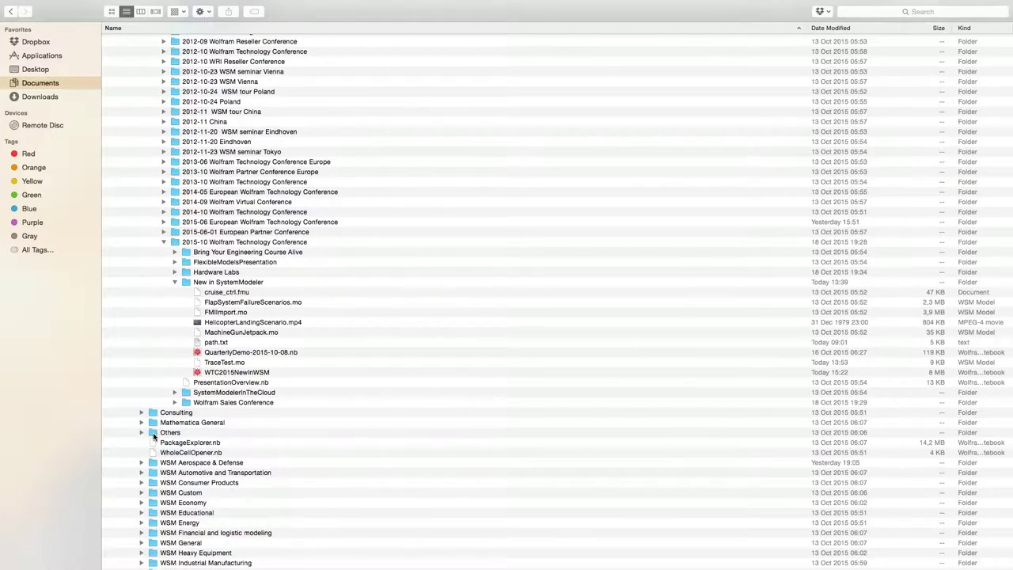
pyautogui.doubleClick(231, 324)
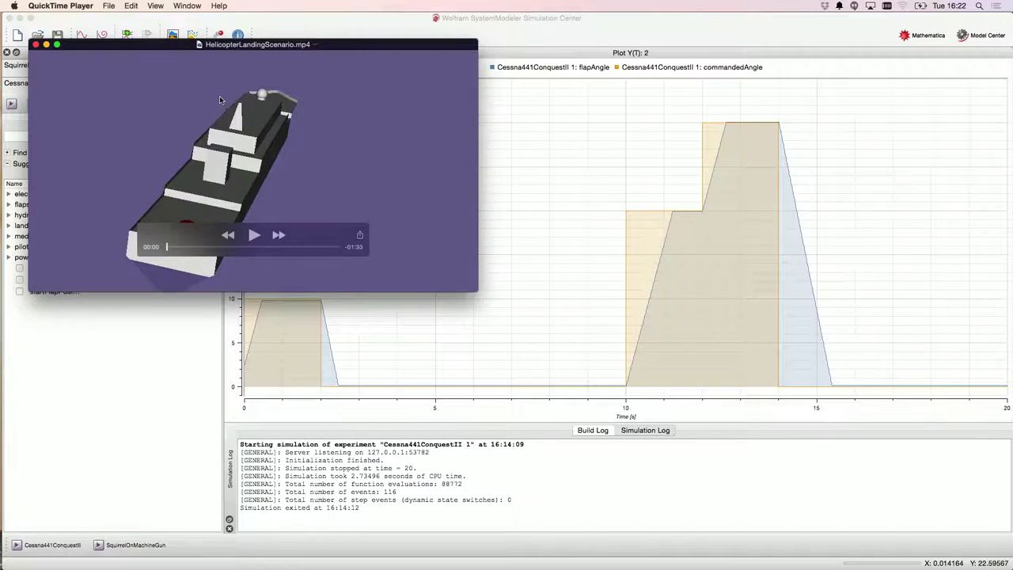
pyautogui.click(57, 45)
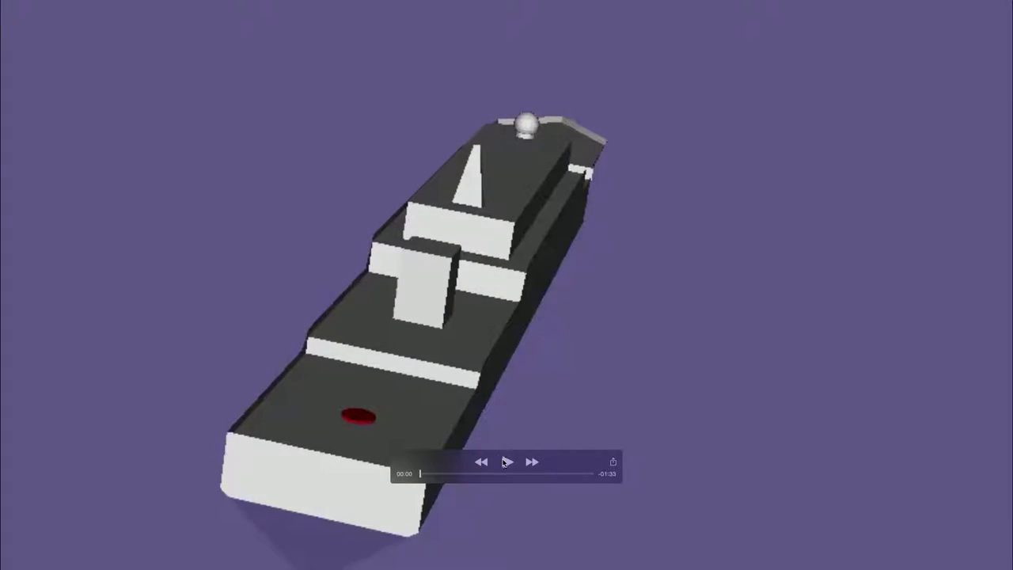
# - Play the helicopter landing video, skipping ahead to about 01:02, then leave full screen at the end
pyautogui.click(512, 468)
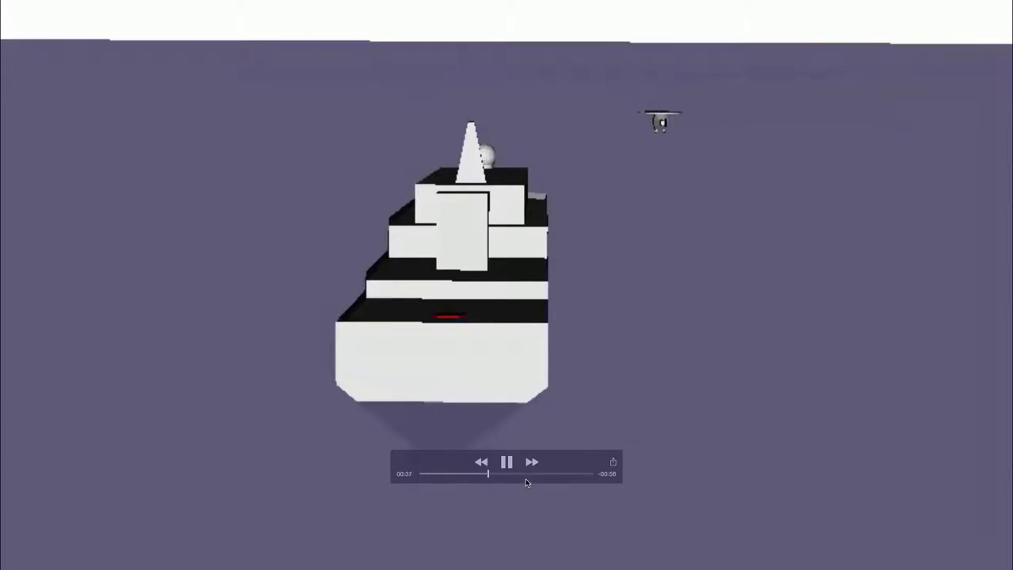
pyautogui.moveTo(525, 477); pyautogui.dragTo(533, 475)
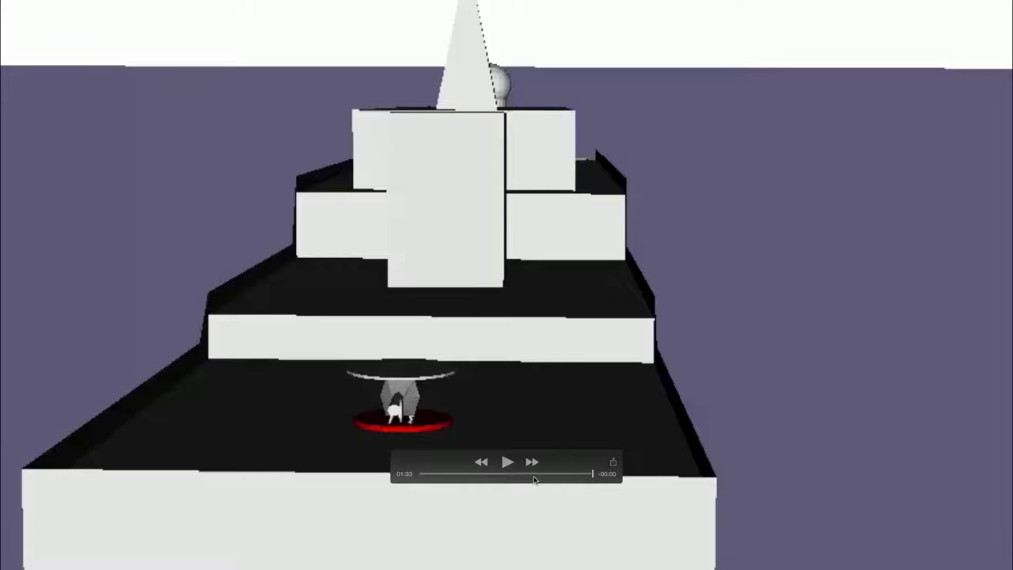
pyautogui.press('Escape')
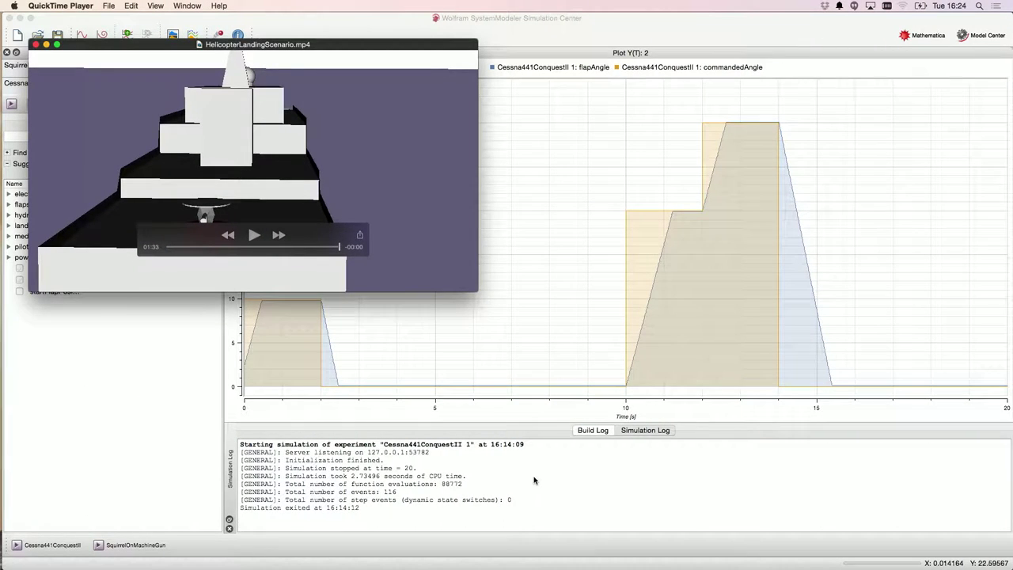
# - Back in Mathematica, collapse Example—Performance and expand the Example—Usability and Example—Integration sections
pyautogui.press('super+Tab')
pyautogui.press('super+Tab')
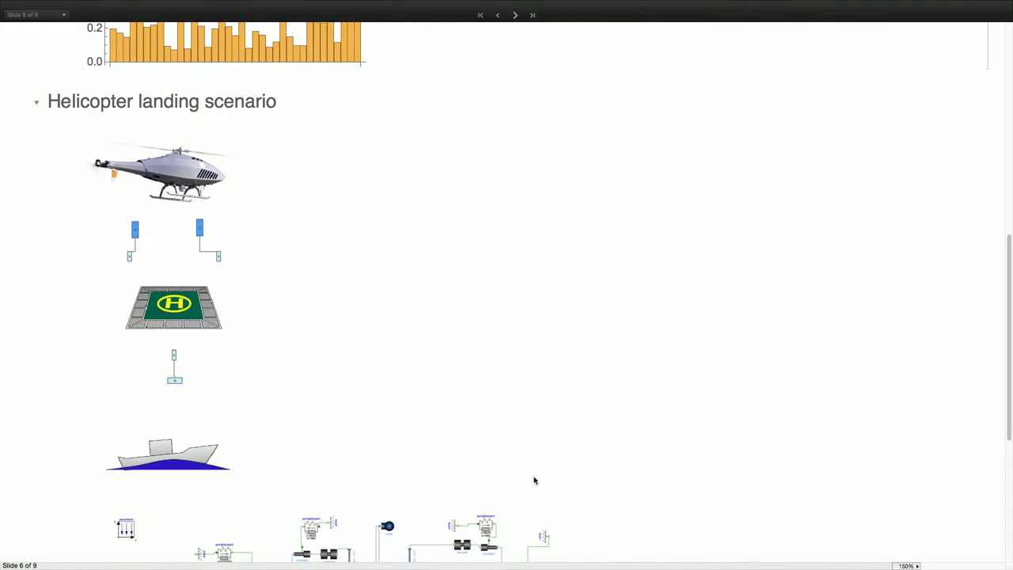
pyautogui.scroll(5, 534, 480)
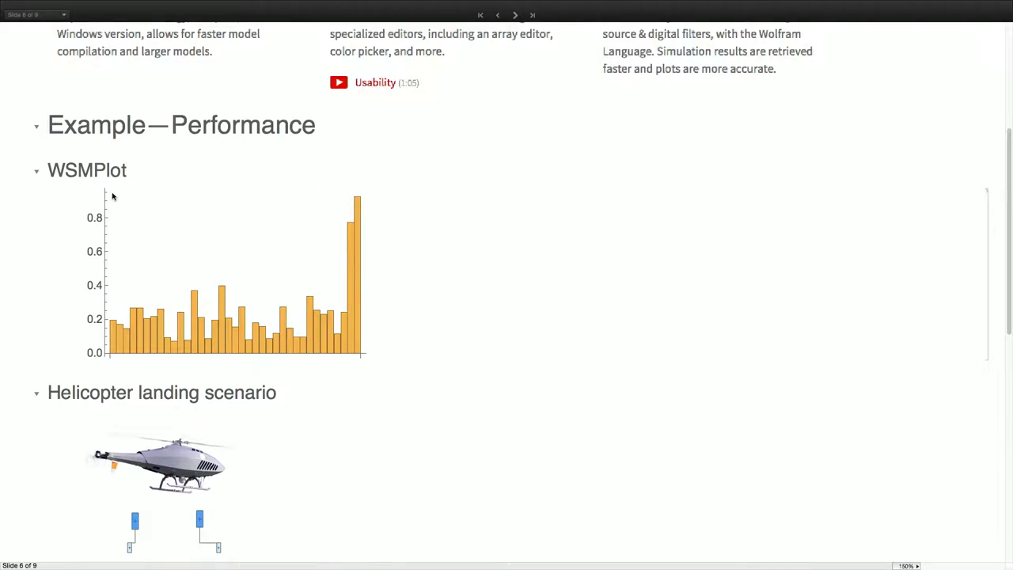
pyautogui.click(36, 128)
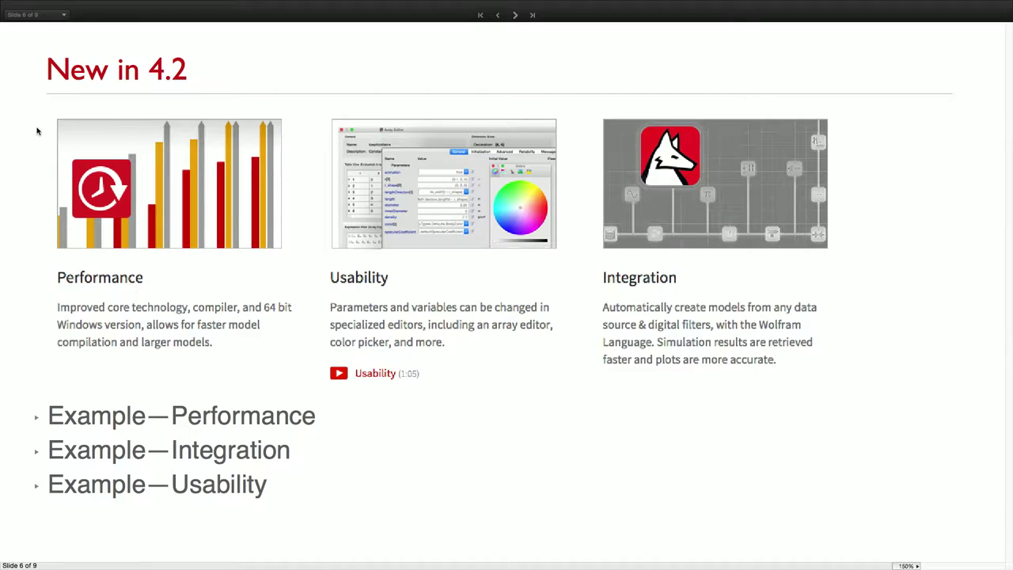
pyautogui.click(36, 490)
pyautogui.scroll(-4, 37, 489)
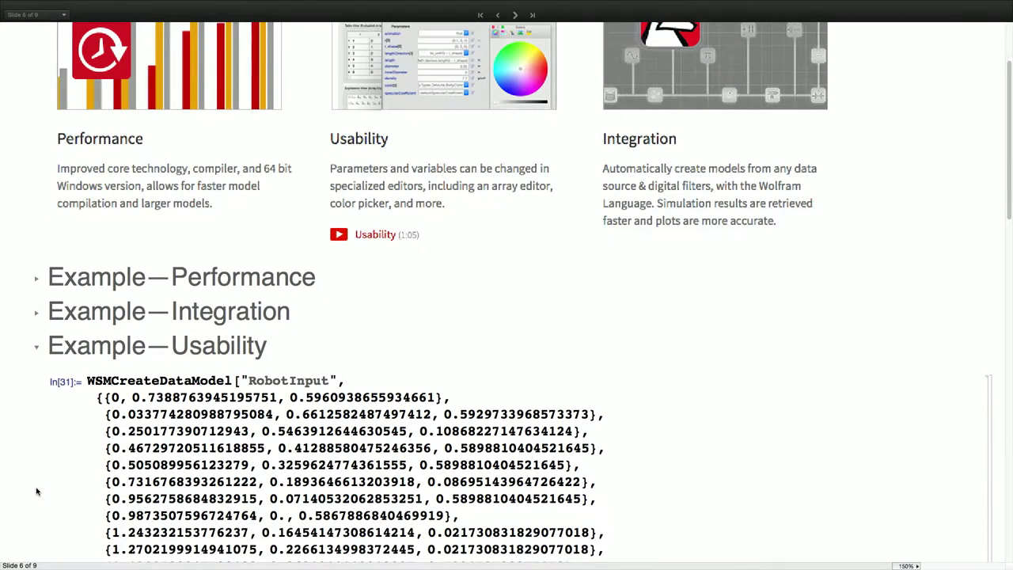
pyautogui.click(36, 320)
# - Evaluate In[27] to create the NoisyData model, highlighting its name and Function[RandomReal[100]] noise
pyautogui.scroll(-4, 70, 364)
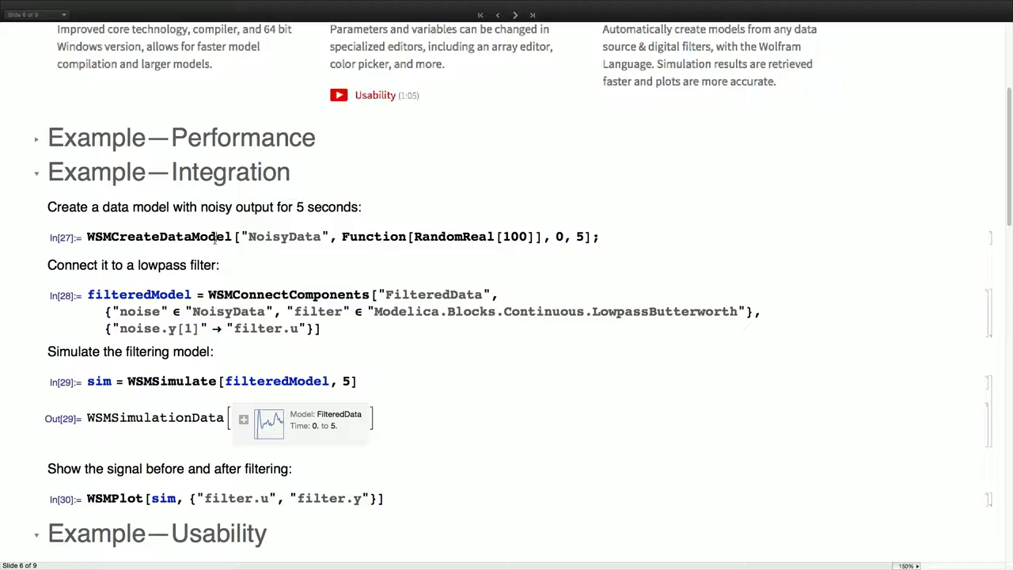
pyautogui.click(213, 239)
pyautogui.hotkey('shift', 'Return')
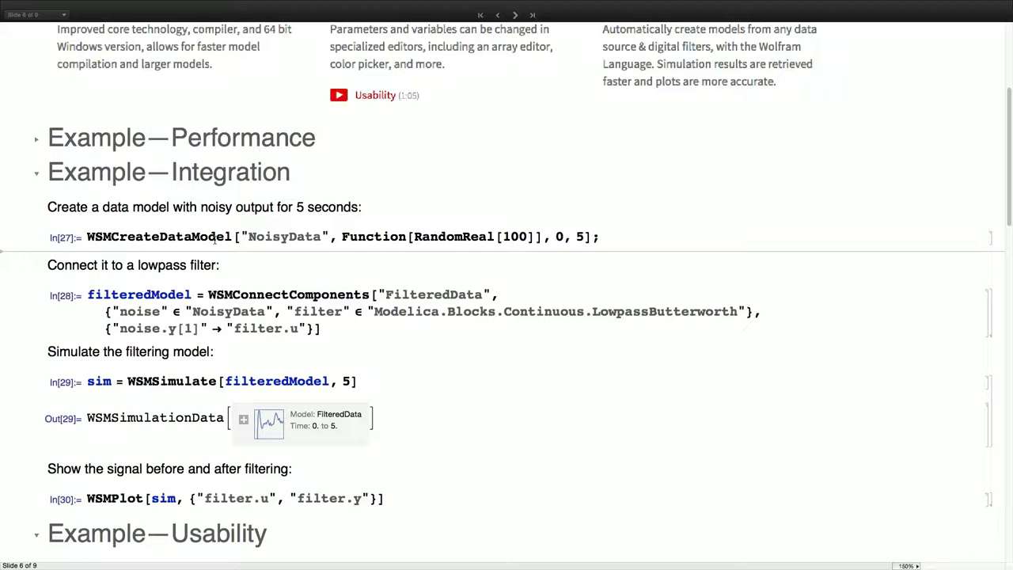
pyautogui.click(379, 236)
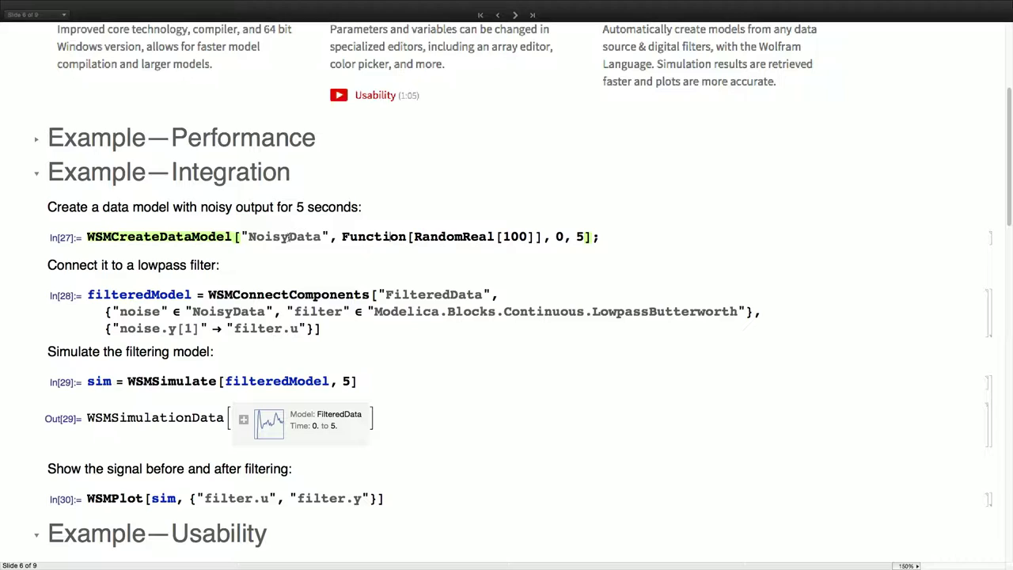
pyautogui.doubleClick(283, 238)
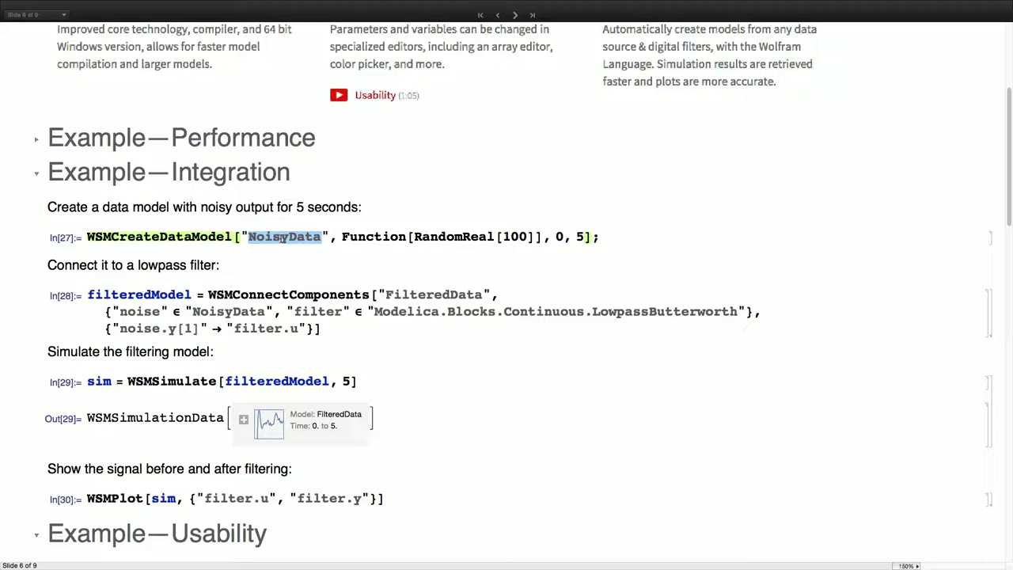
pyautogui.tripleClick(360, 237)
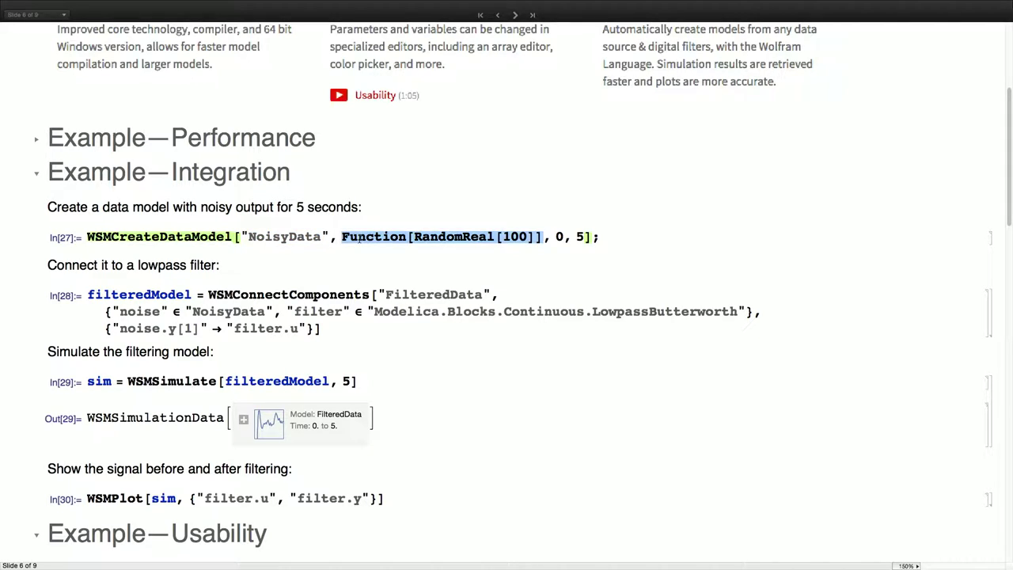
pyautogui.click(228, 295)
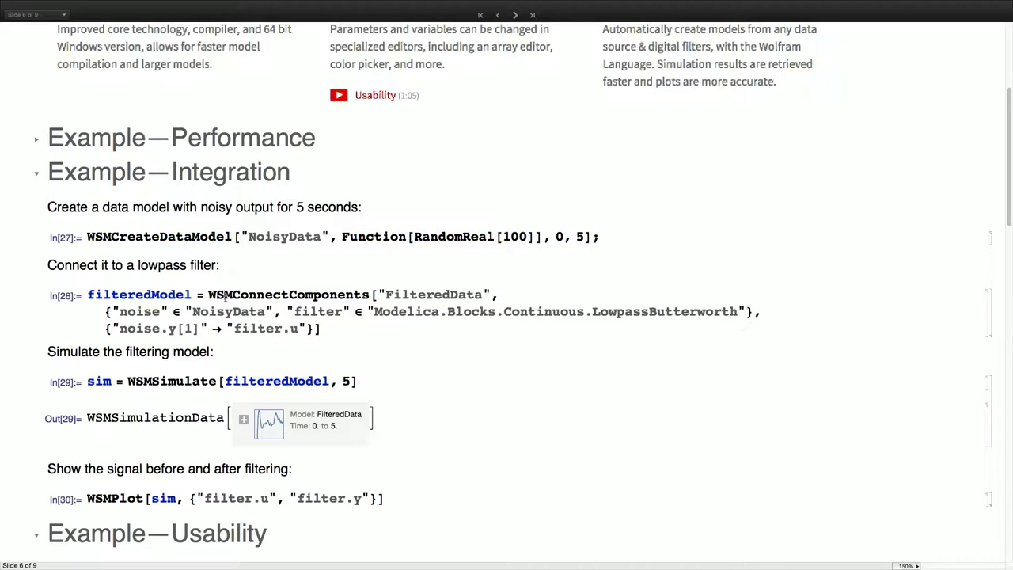
# - Evaluate In[28] and In[29] to build and simulate FilteredData, then reveal the Out[30] plot
pyautogui.click(507, 344)
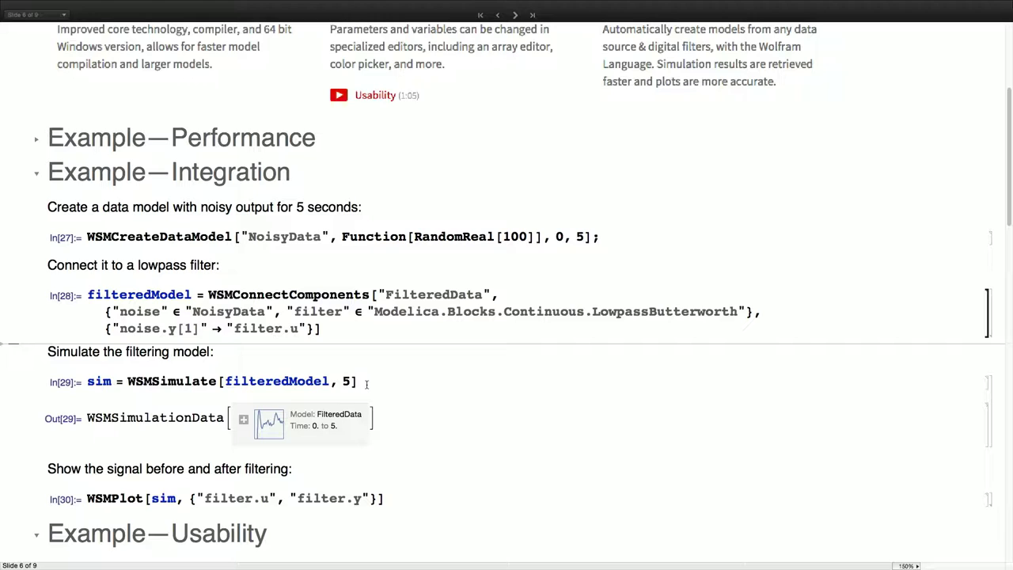
pyautogui.hotkey('shift', 'Return')
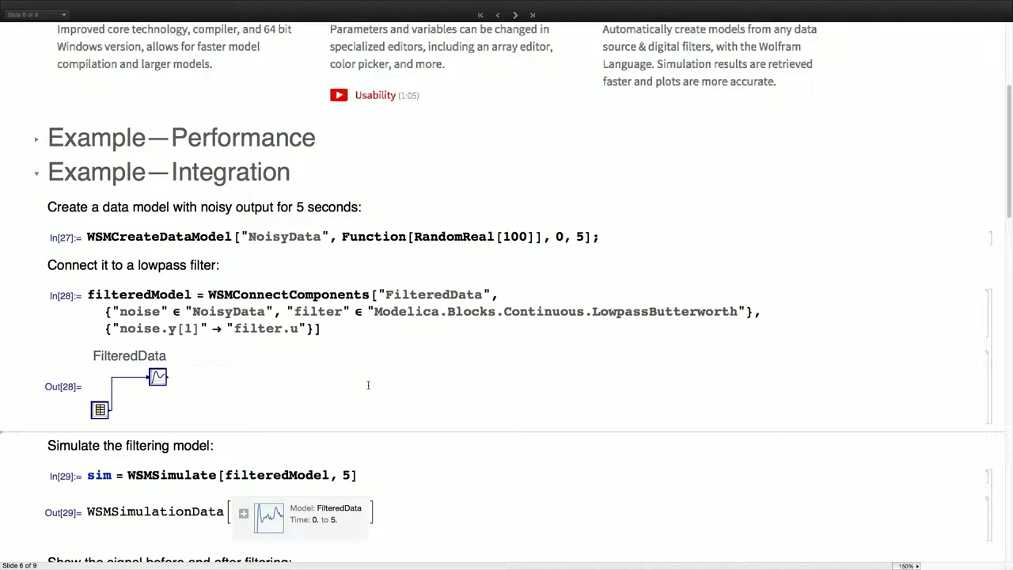
pyautogui.scroll(-5, 368, 385)
pyautogui.click(371, 365)
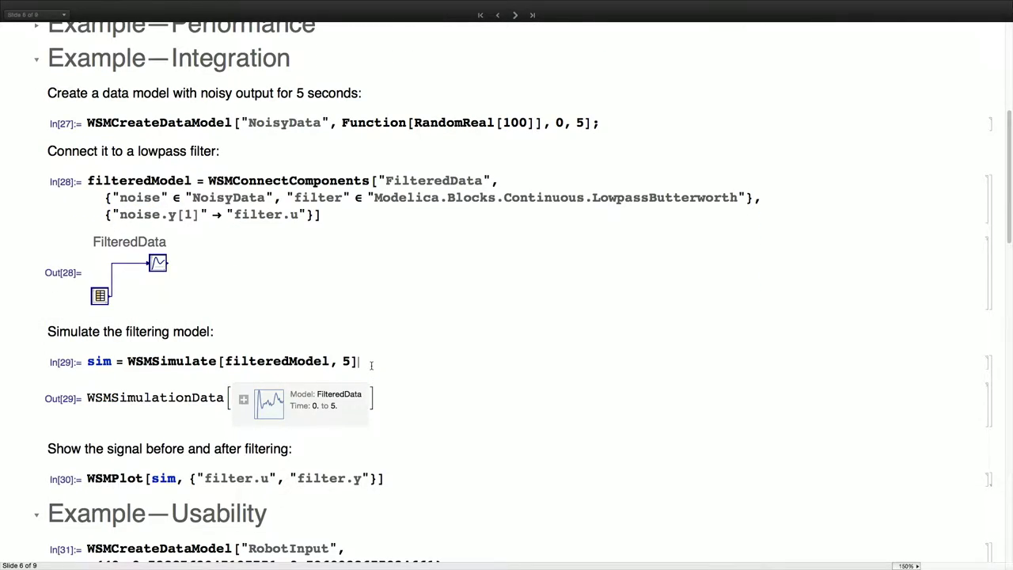
pyautogui.hotkey('shift', 'Return')
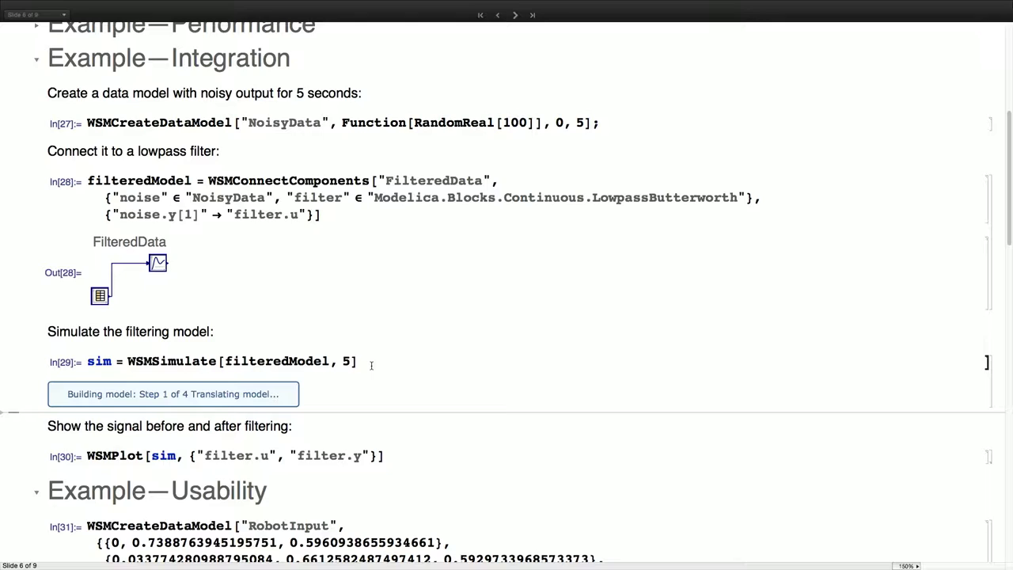
pyautogui.doubleClick(990, 456)
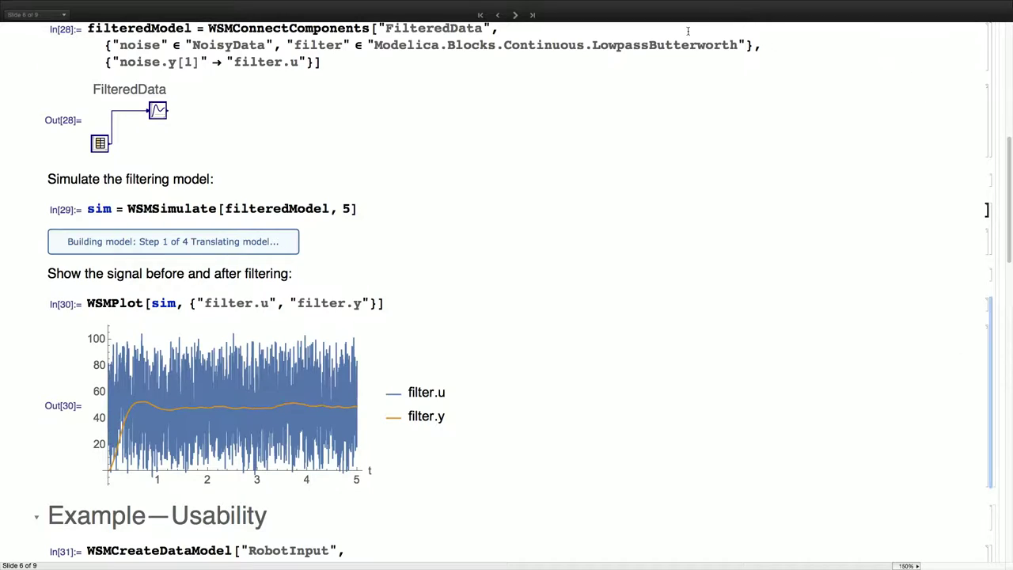
pyautogui.moveTo(286, 7)
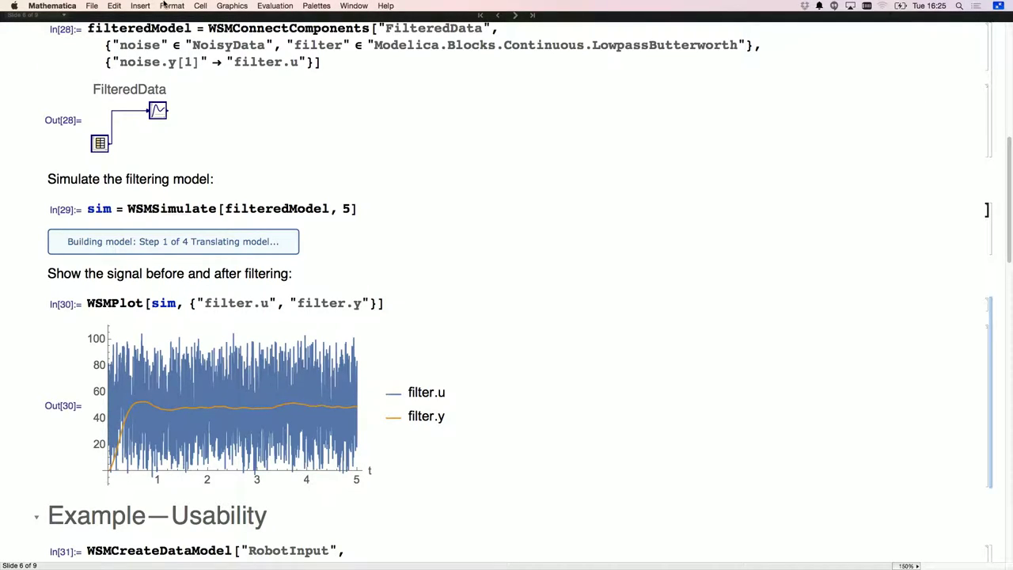
pyautogui.click(274, 5)
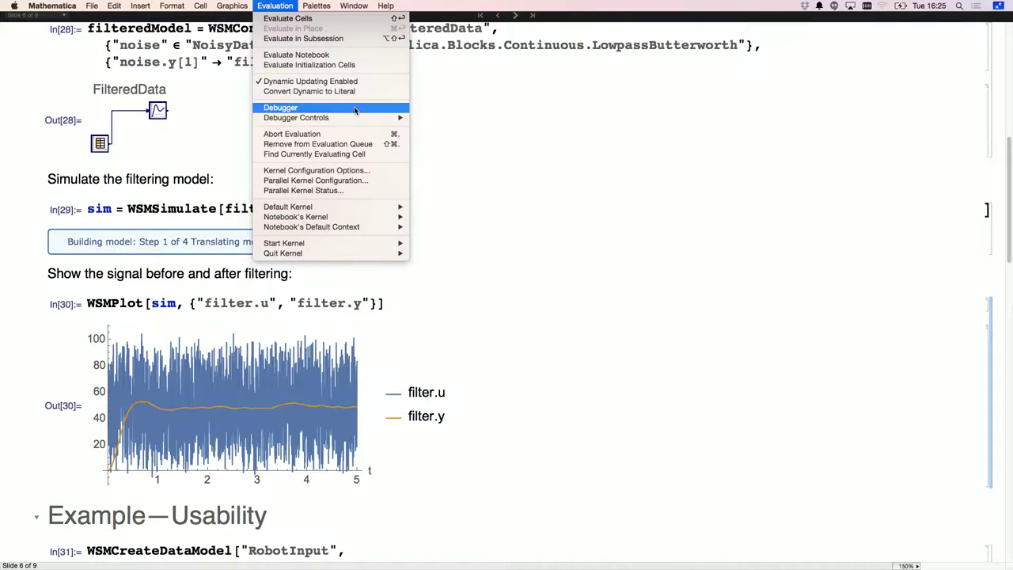
# - Try removing the stuck simulation from the evaluation queue via the Evaluation menu
pyautogui.click(343, 135)
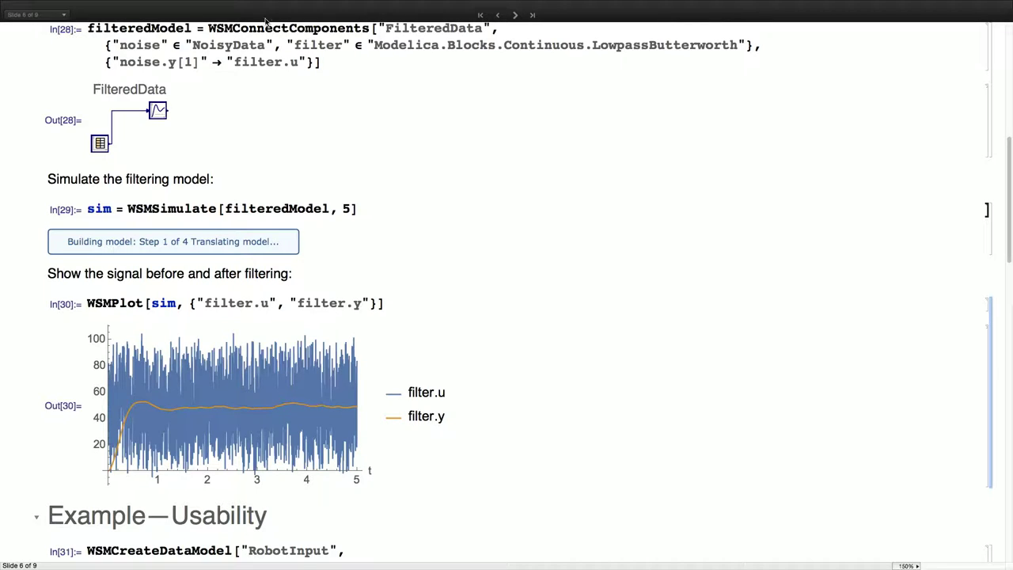
pyautogui.moveTo(214, 4)
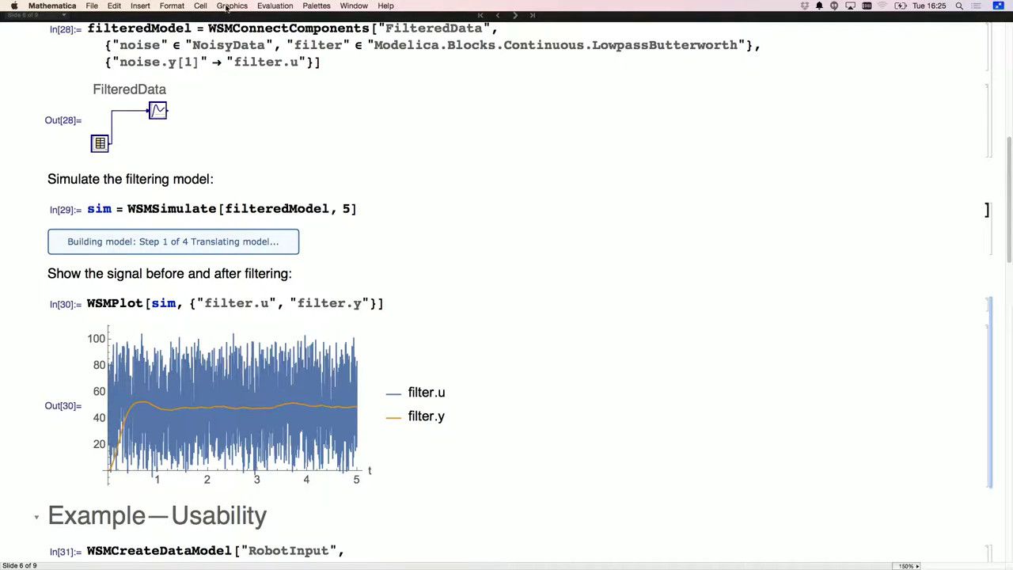
pyautogui.click(261, 6)
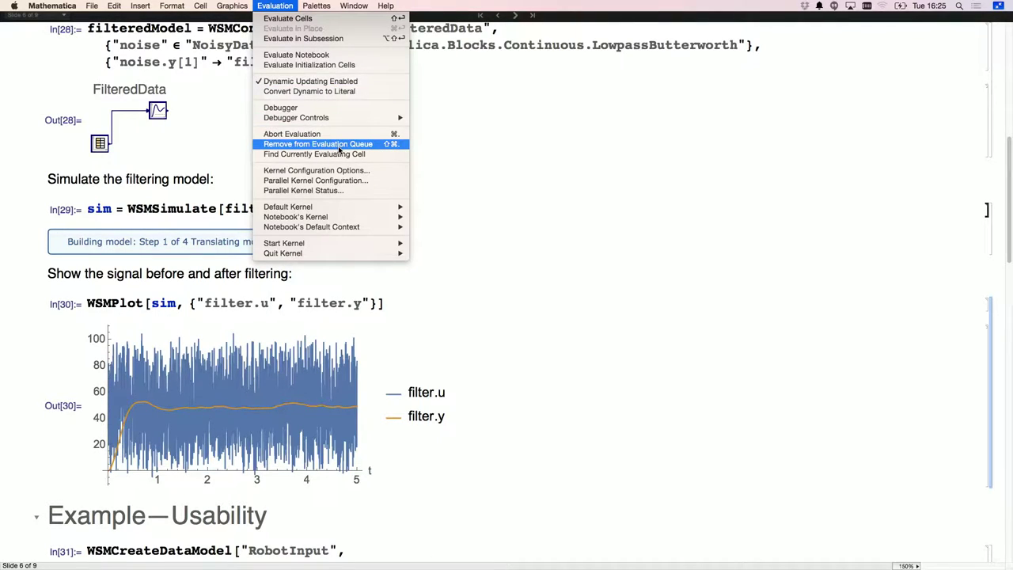
pyautogui.click(338, 148)
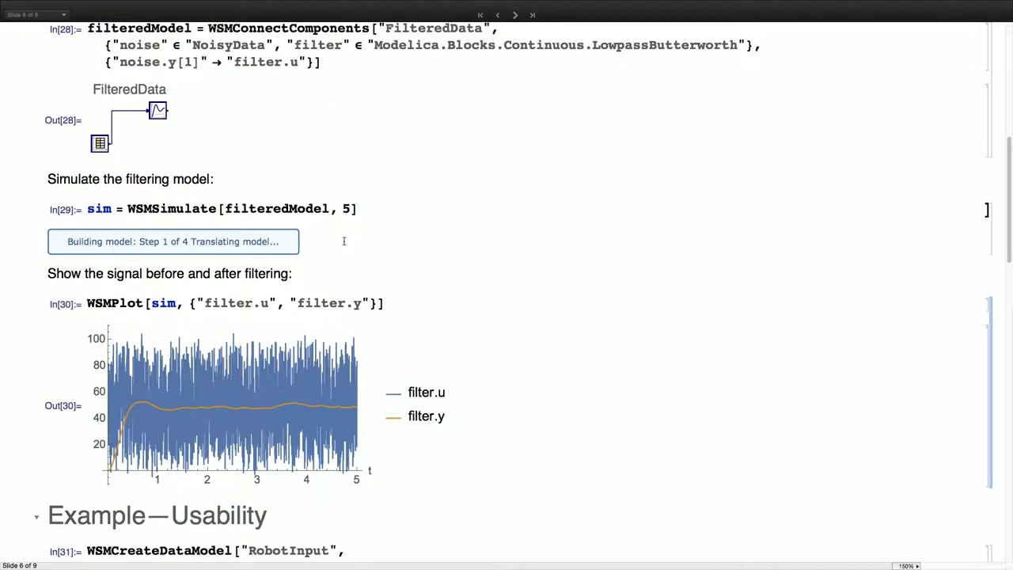
# - Quit the local kernel and confirm in the dialog
pyautogui.moveTo(257, 4)
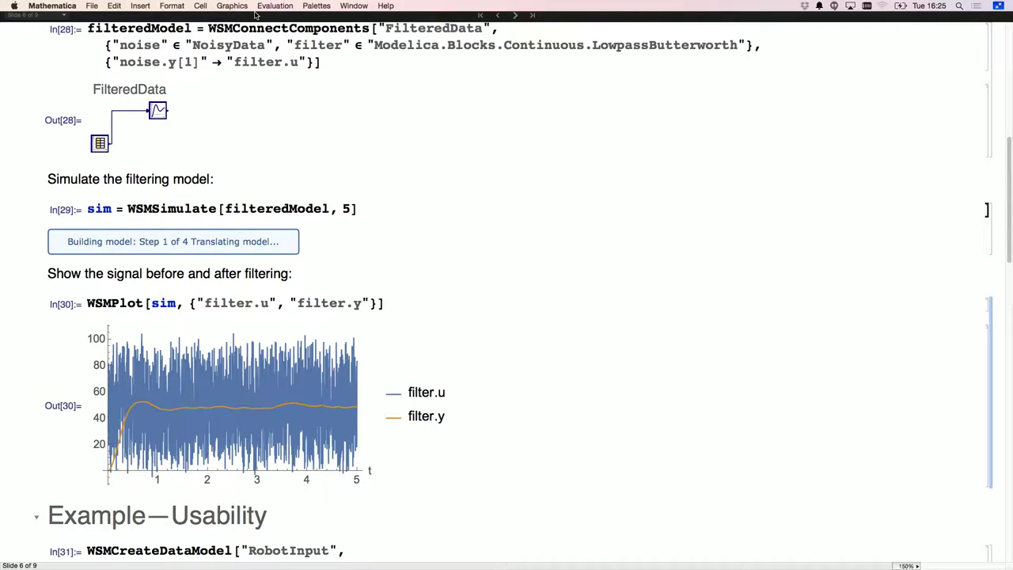
pyautogui.click(242, 7)
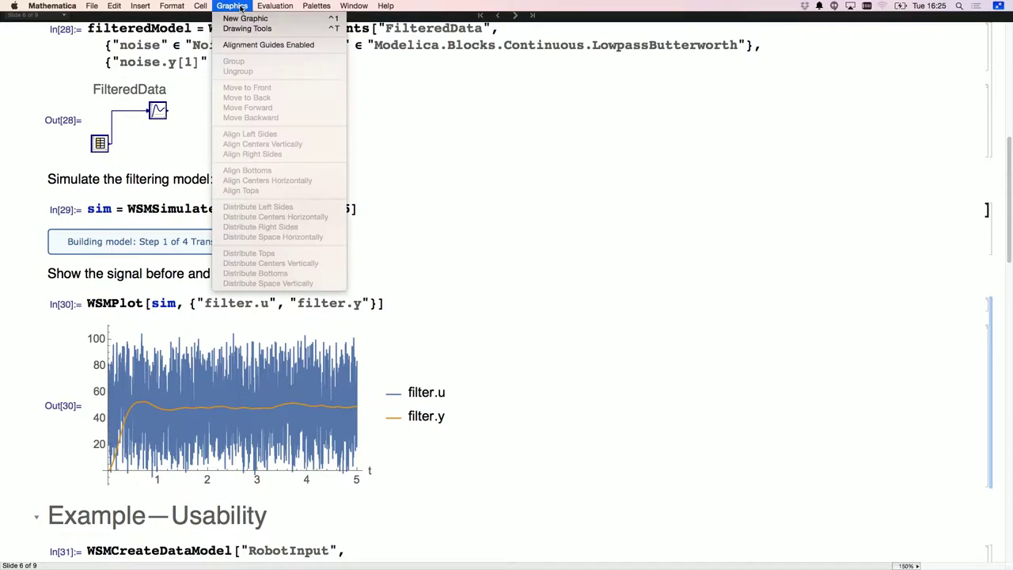
pyautogui.moveTo(277, 8)
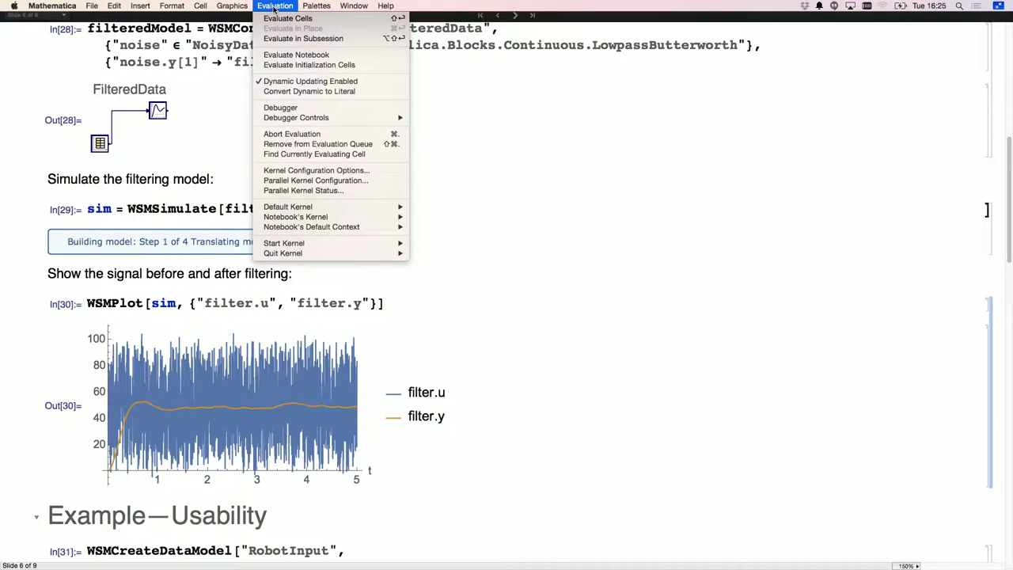
pyautogui.moveTo(392, 253)
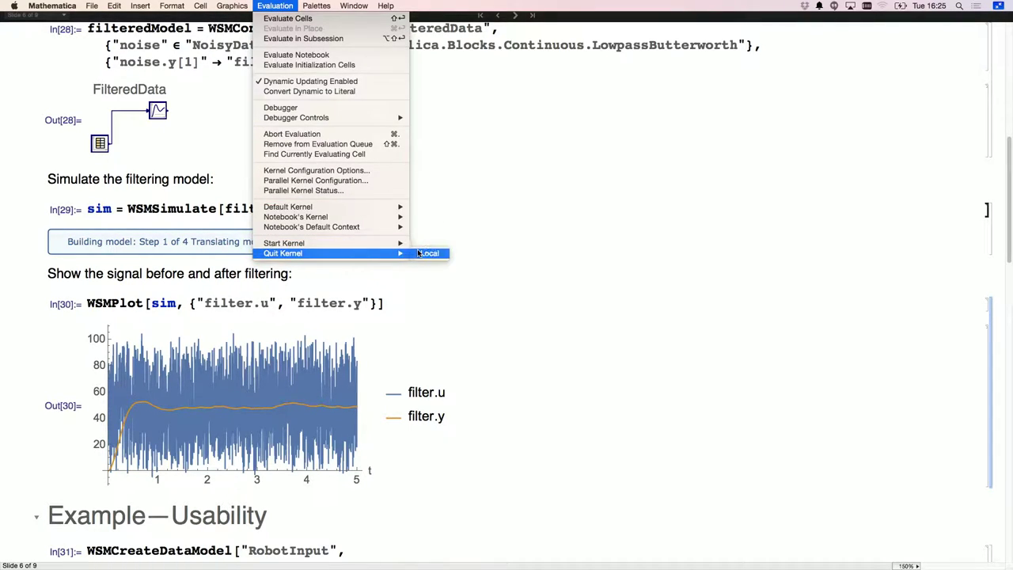
pyautogui.click(426, 253)
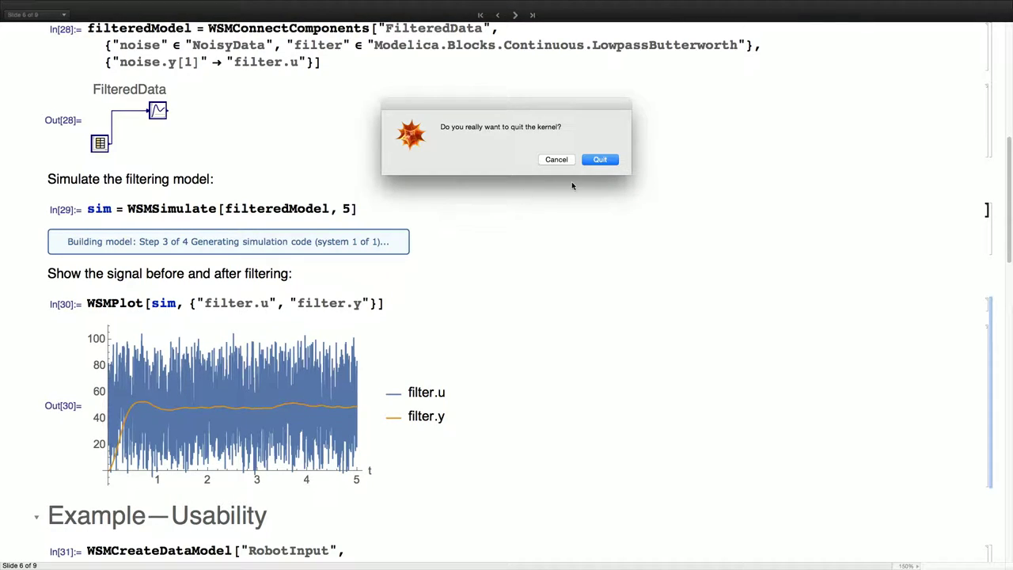
pyautogui.click(601, 160)
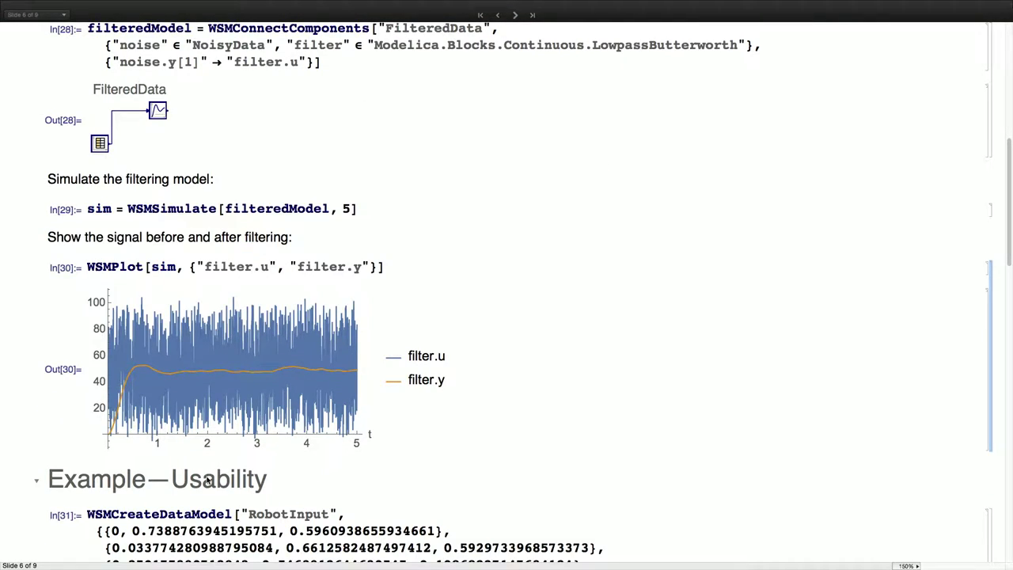
# - Insert a new input cell below the Example—Usability heading
pyautogui.scroll(2, 179, 497)
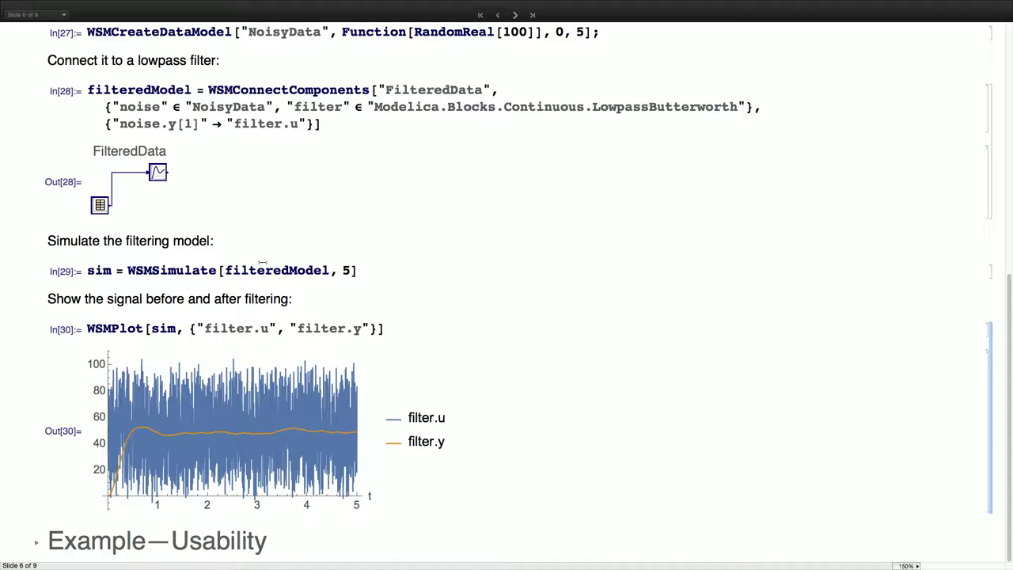
pyautogui.scroll(1, 262, 262)
pyautogui.scroll(-1, 238, 356)
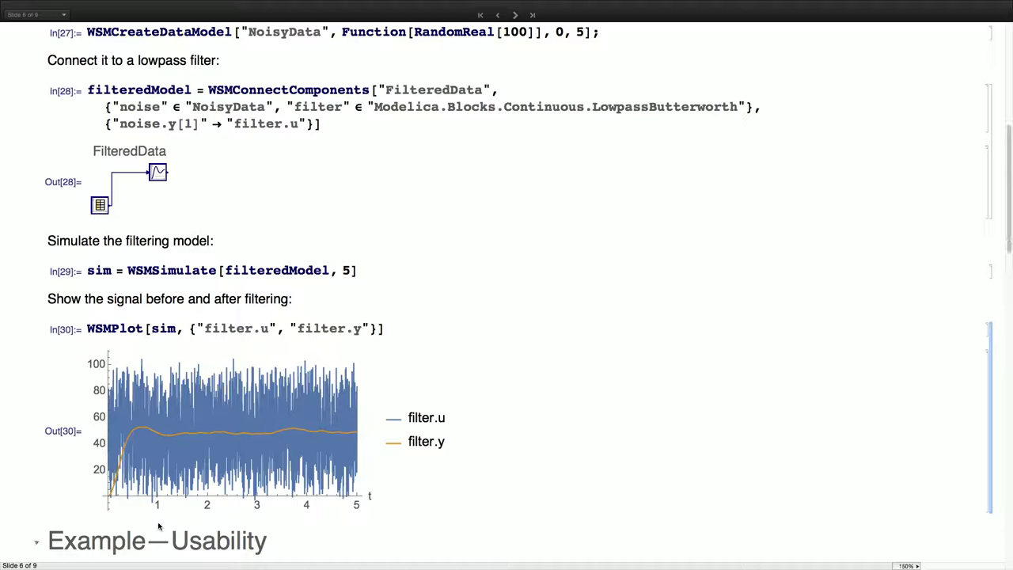
pyautogui.scroll(-2, 158, 526)
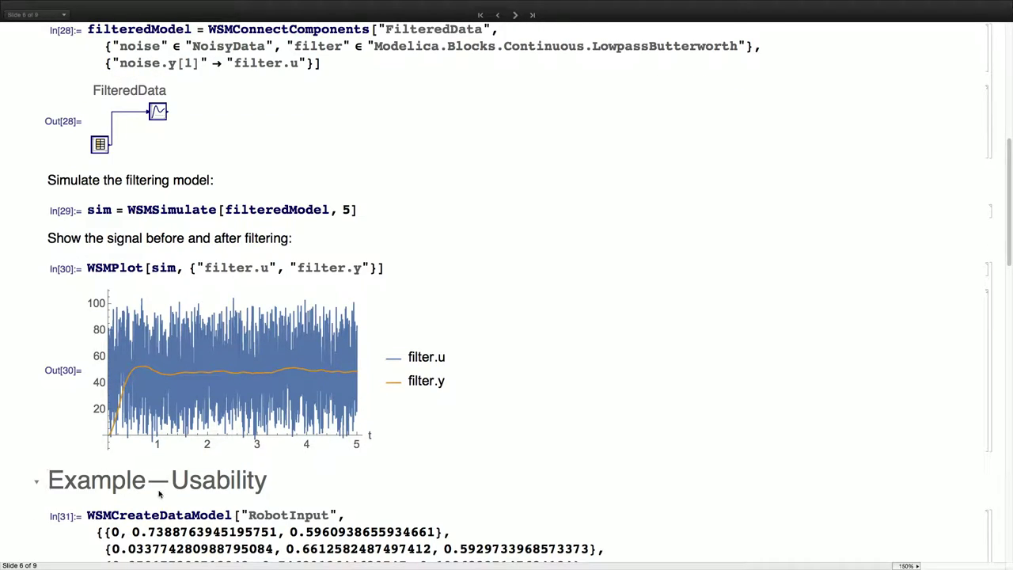
pyautogui.click(119, 500)
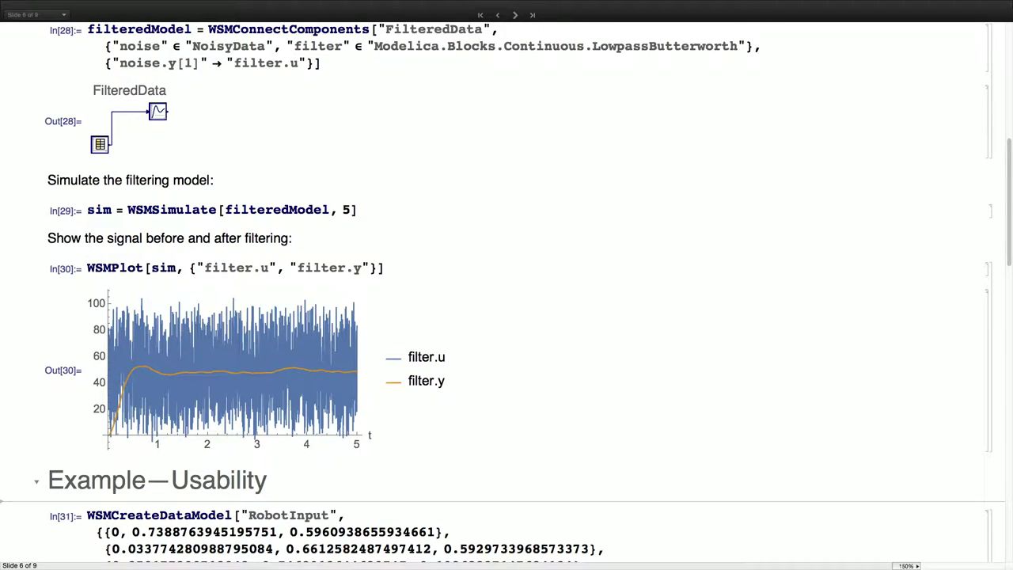
# - Enter Needs["WSMLink`"] in the new cell and evaluate it
pyautogui.write('WSM')
pyautogui.press('BackSpace')
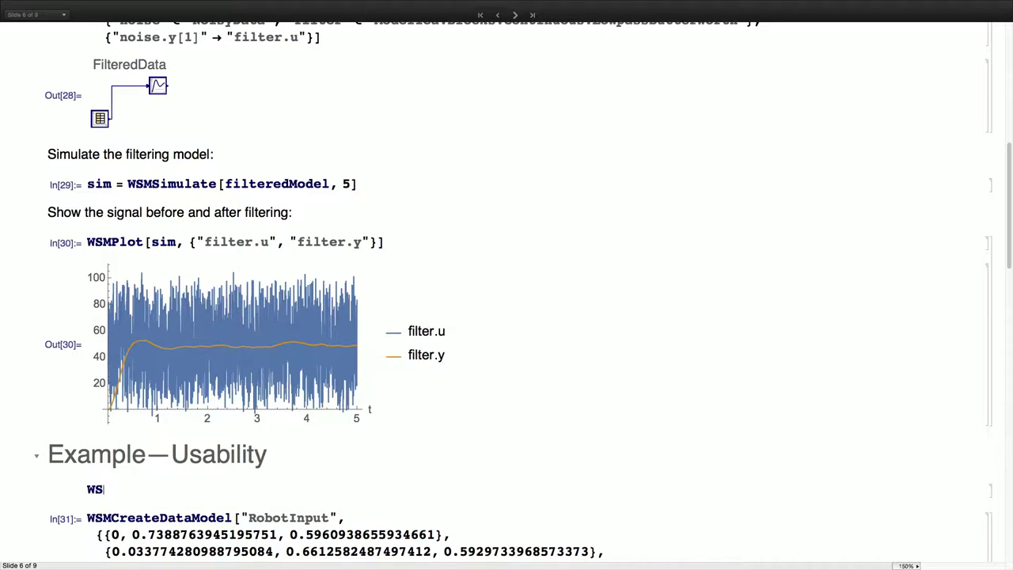
pyautogui.write('ML')
pyautogui.press('BackSpace')
pyautogui.press('BackSpace')
pyautogui.press('BackSpace')
pyautogui.press('BackSpace')
pyautogui.write('NEEE')
pyautogui.press('BackSpace')
pyautogui.press('BackSpace')
pyautogui.press('BackSpace')
pyautogui.write('eeds[')
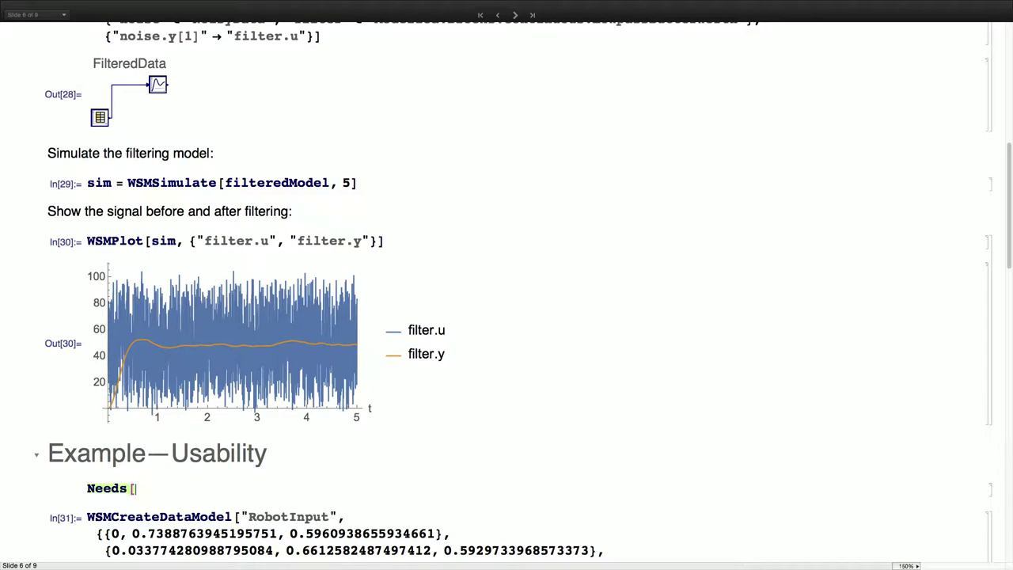
pyautogui.write('"WSMLink``"]')
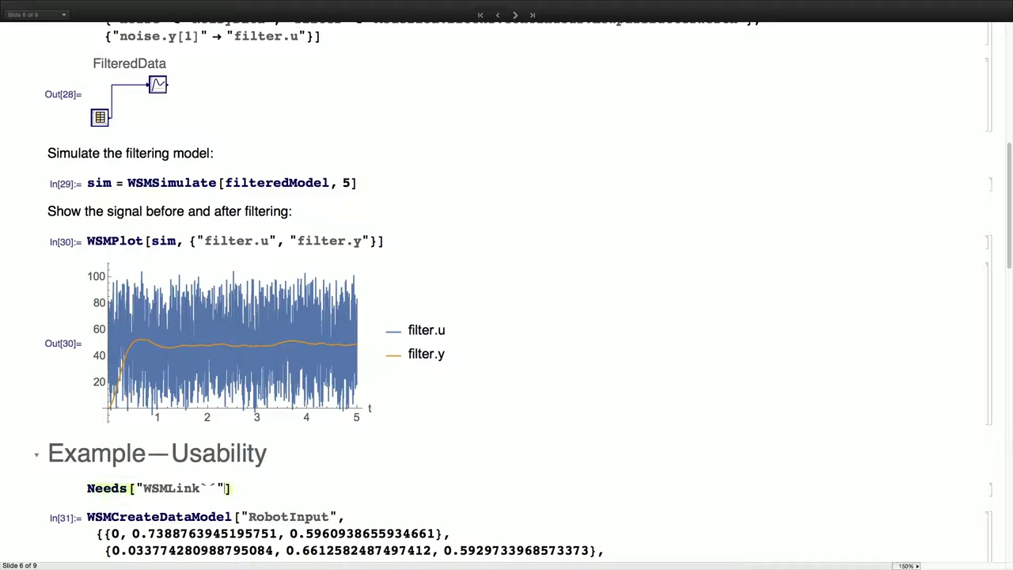
pyautogui.press('BackSpace')
pyautogui.hotkey('shift', 'Return')
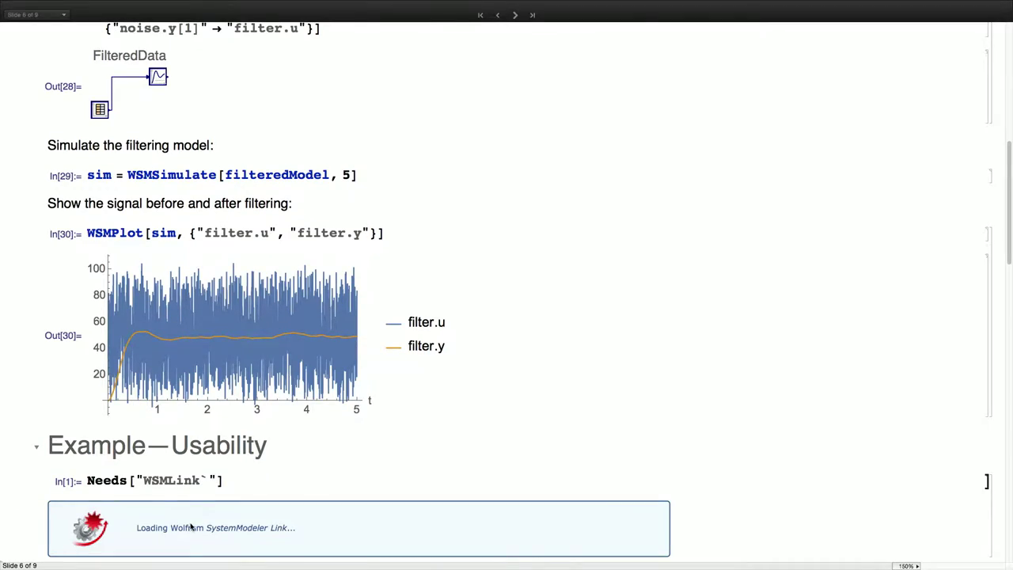
pyautogui.scroll(-12, 267, 482)
pyautogui.scroll(6, 326, 395)
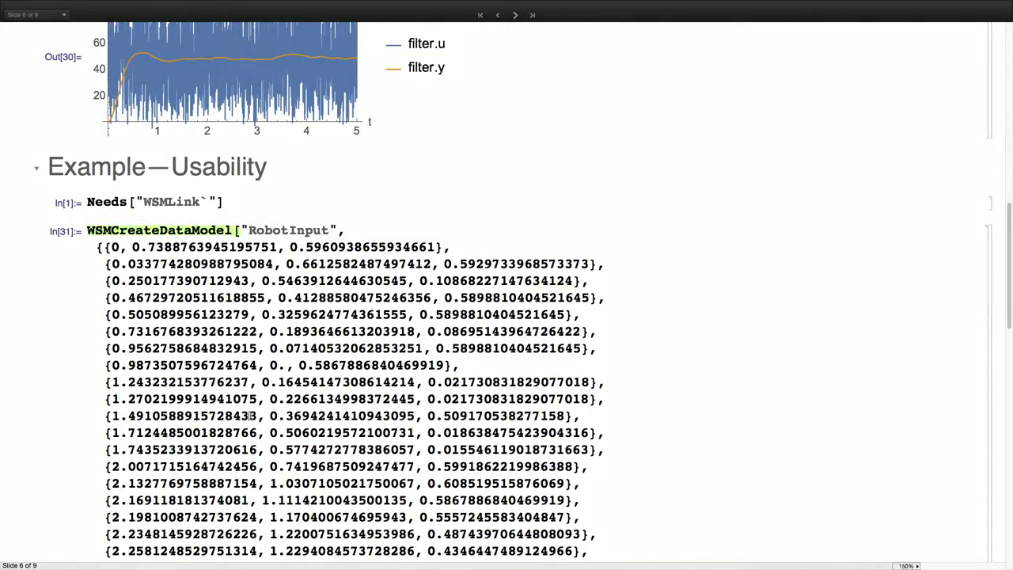
# - Evaluate the WSMCreateDataModel cell to create the RobotInput data model
pyautogui.hotkey('shift', 'Return')
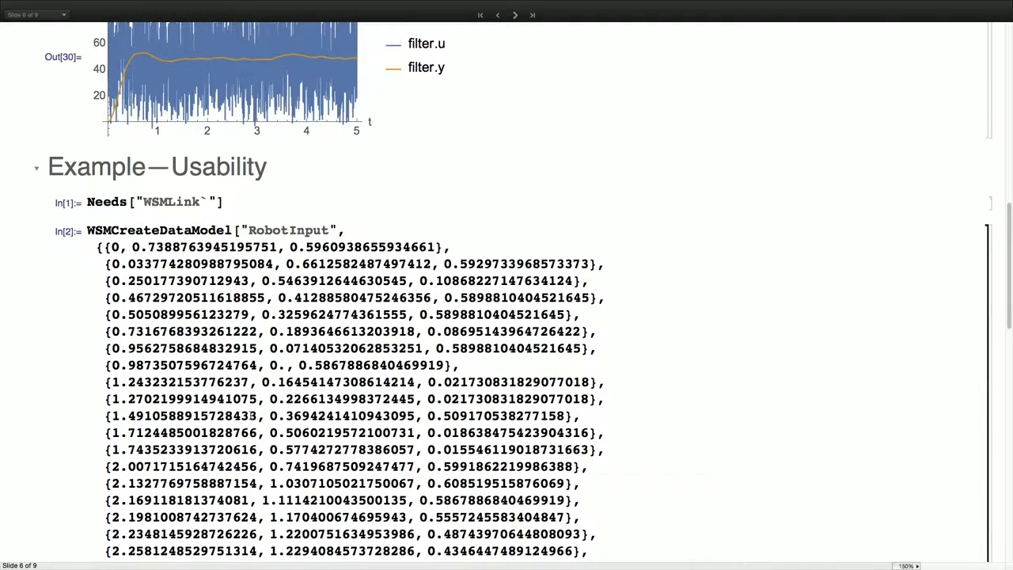
pyautogui.scroll(-10, 250, 420)
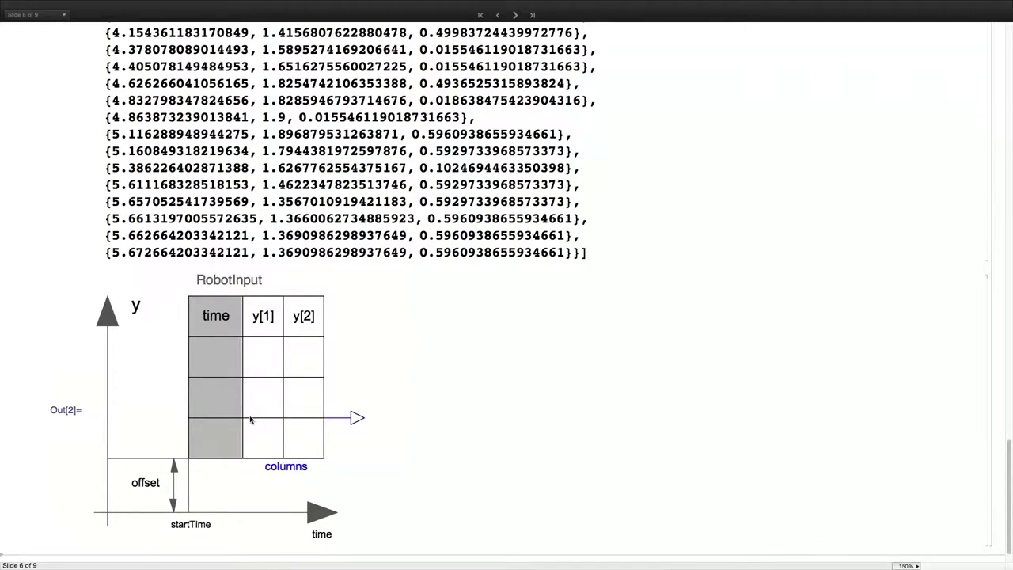
pyautogui.scroll(-1, 250, 419)
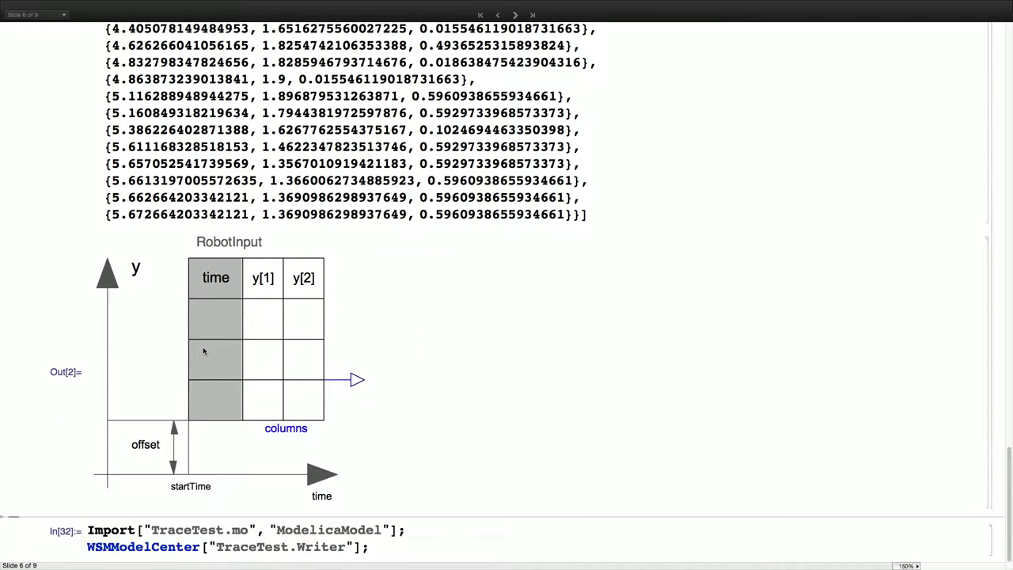
# - Run the TraceTest import and Writer cell, which reports the file and class not found
pyautogui.click(340, 529)
pyautogui.hotkey('shift', 'Return')
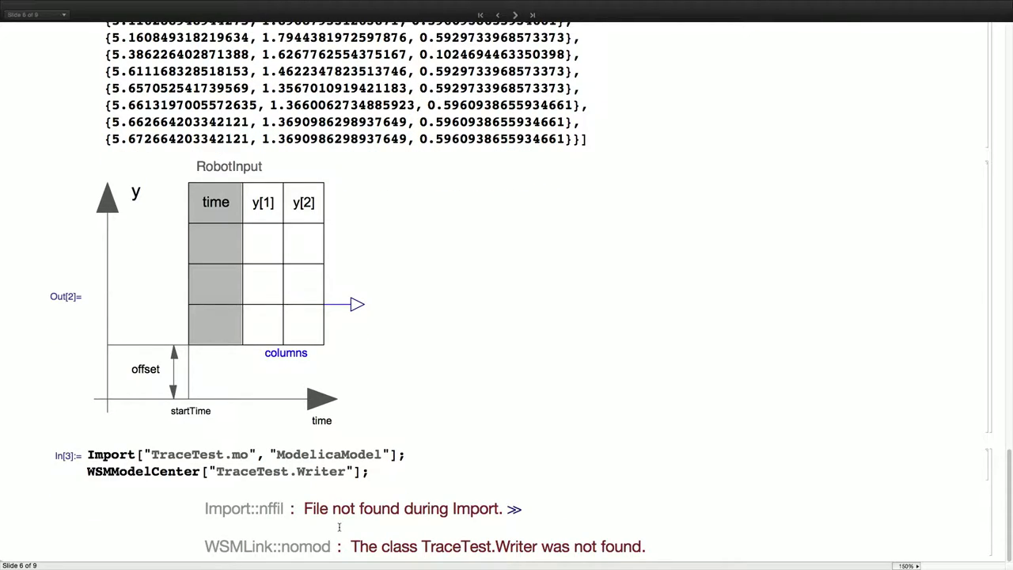
pyautogui.scroll(1, 338, 526)
pyautogui.scroll(-2, 333, 500)
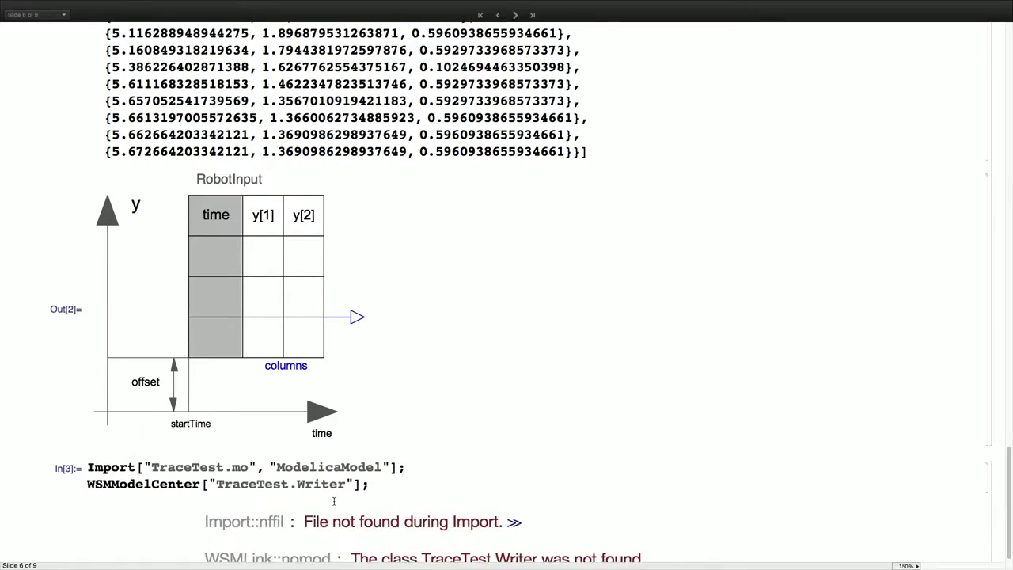
pyautogui.scroll(2, 333, 500)
pyautogui.scroll(-2, 333, 500)
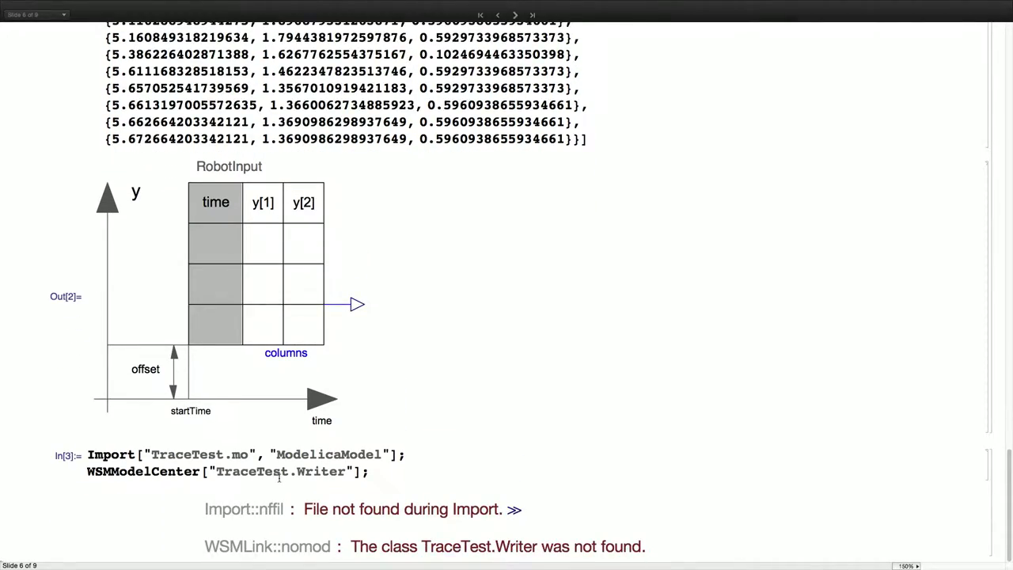
pyautogui.press('super+Tab')
pyautogui.press('super+Tab')
pyautogui.press('super+Tab')
pyautogui.press('super+Tab')
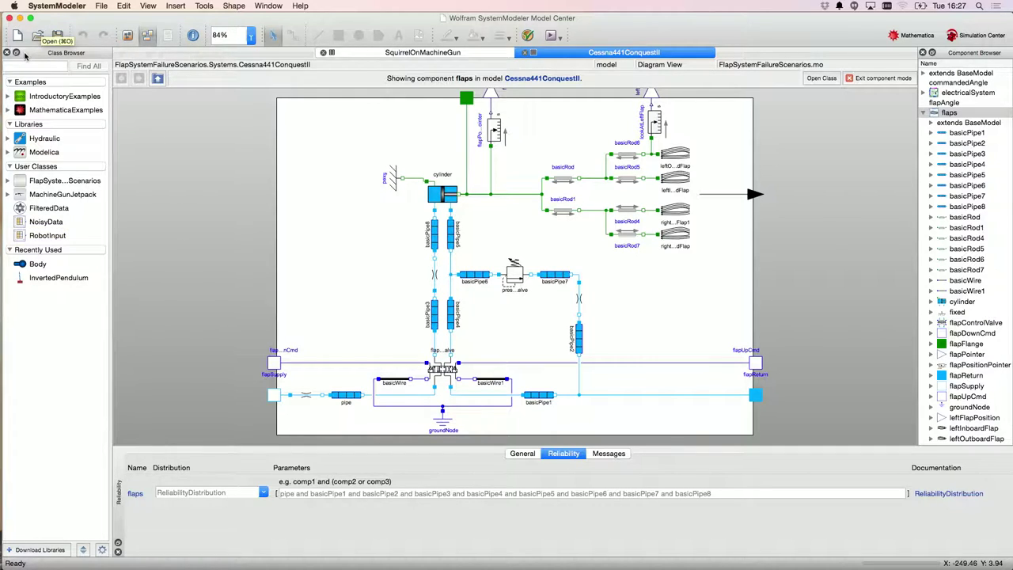
# - Open TraceTest.mo via File > Open, expand it in the Class Browser, and open Writer
pyautogui.click(101, 6)
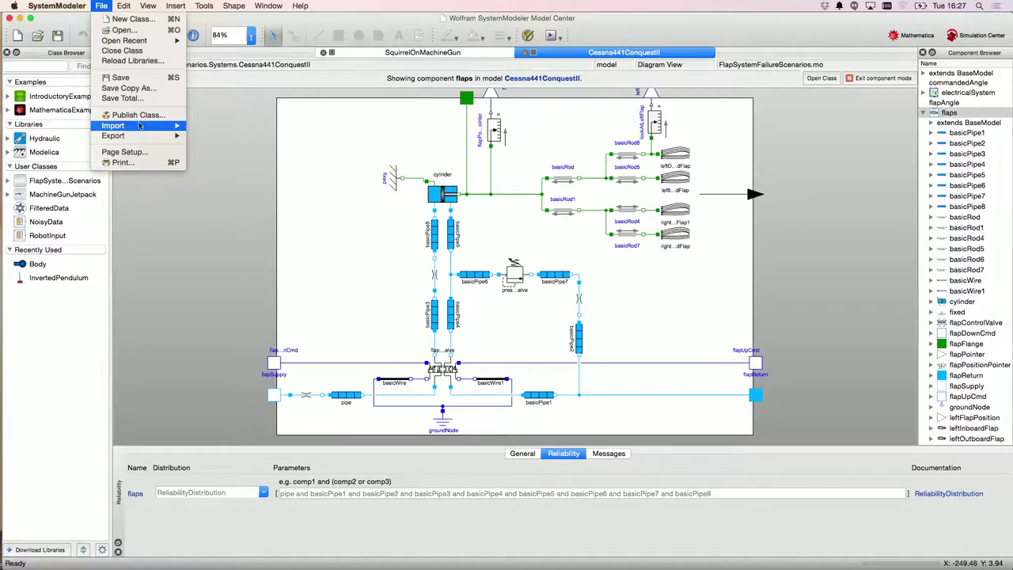
pyautogui.moveTo(152, 127)
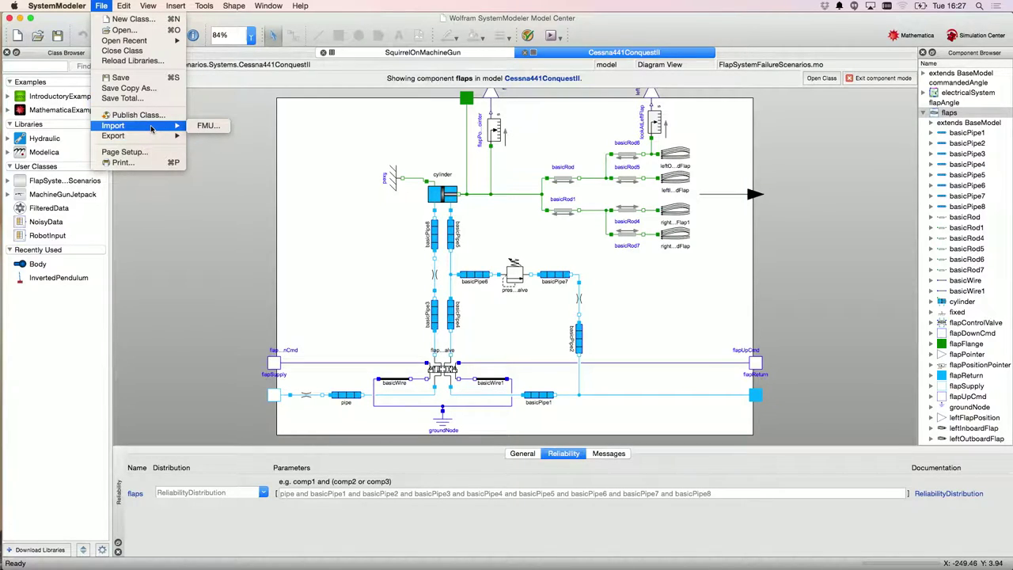
pyautogui.click(166, 35)
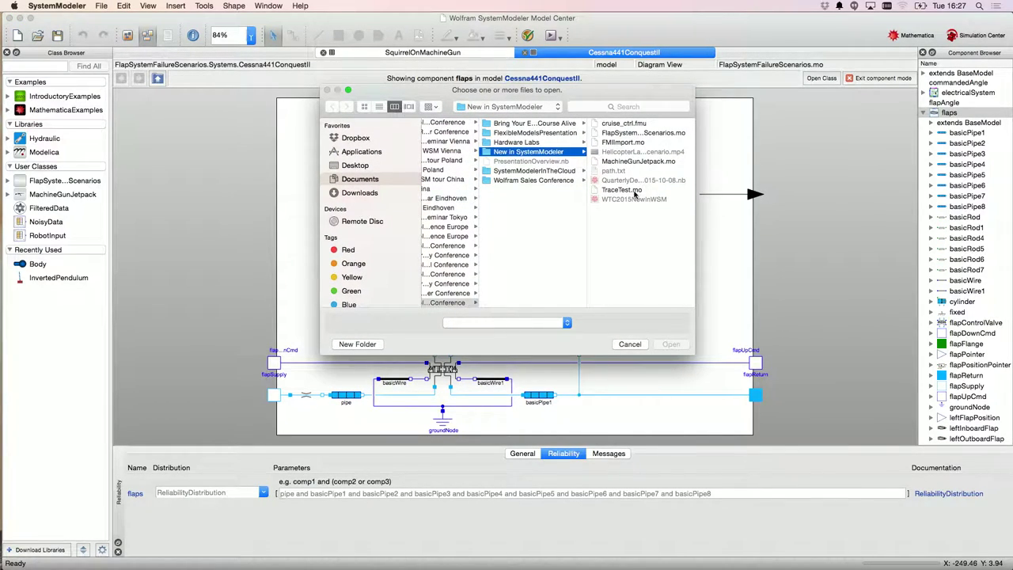
pyautogui.doubleClick(633, 191)
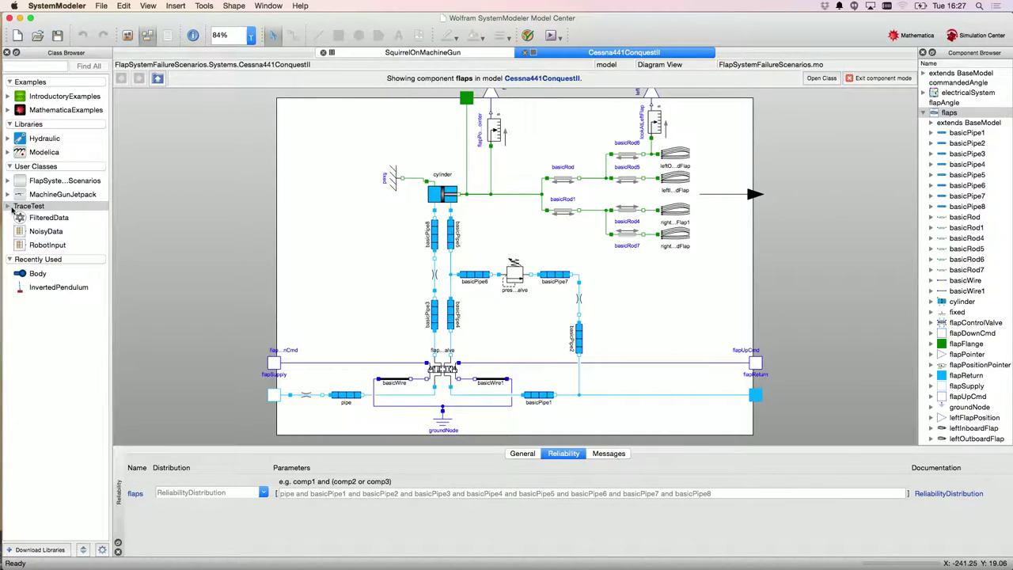
pyautogui.click(11, 207)
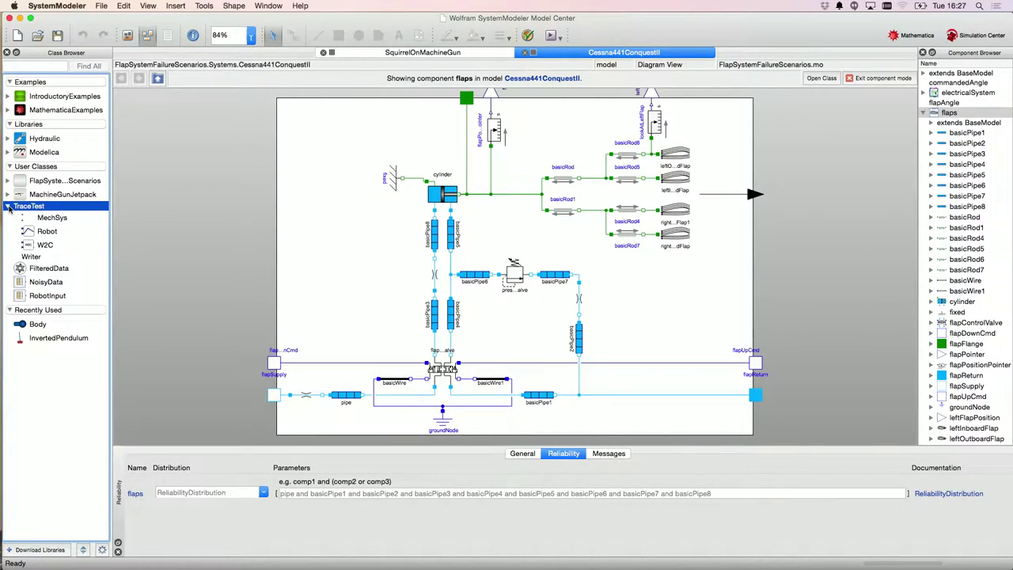
pyautogui.doubleClick(43, 256)
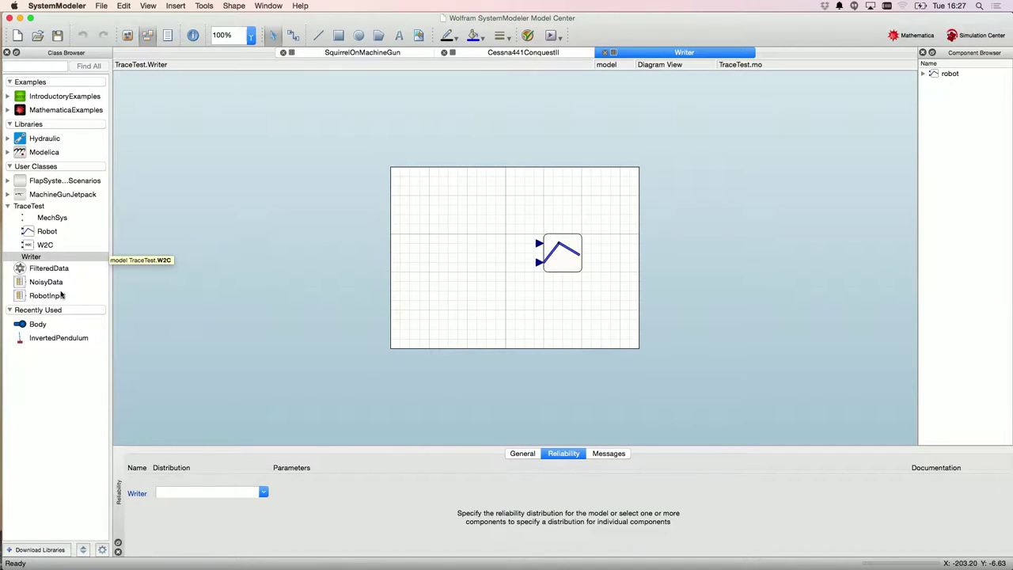
# - Add a RobotInput component to the Writer diagram and view its General parameters
pyautogui.moveTo(61, 294); pyautogui.dragTo(480, 261)
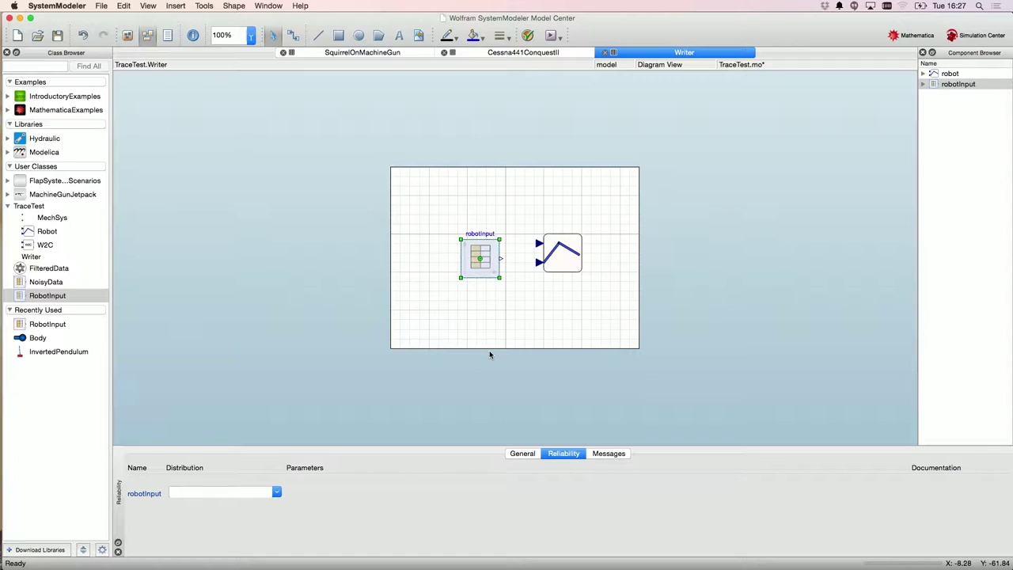
pyautogui.click(480, 323)
pyautogui.press('super+0')
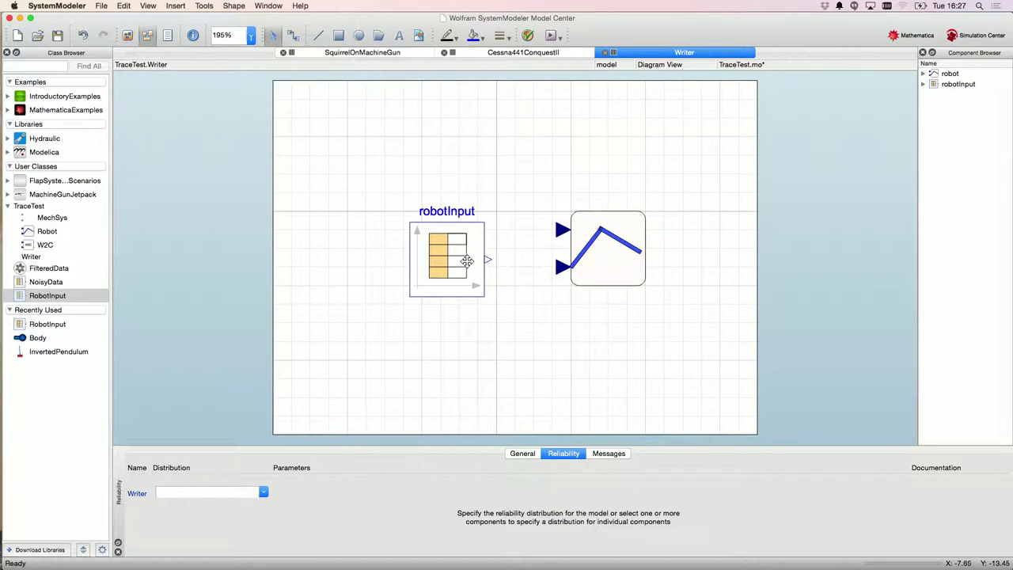
pyautogui.click(461, 261)
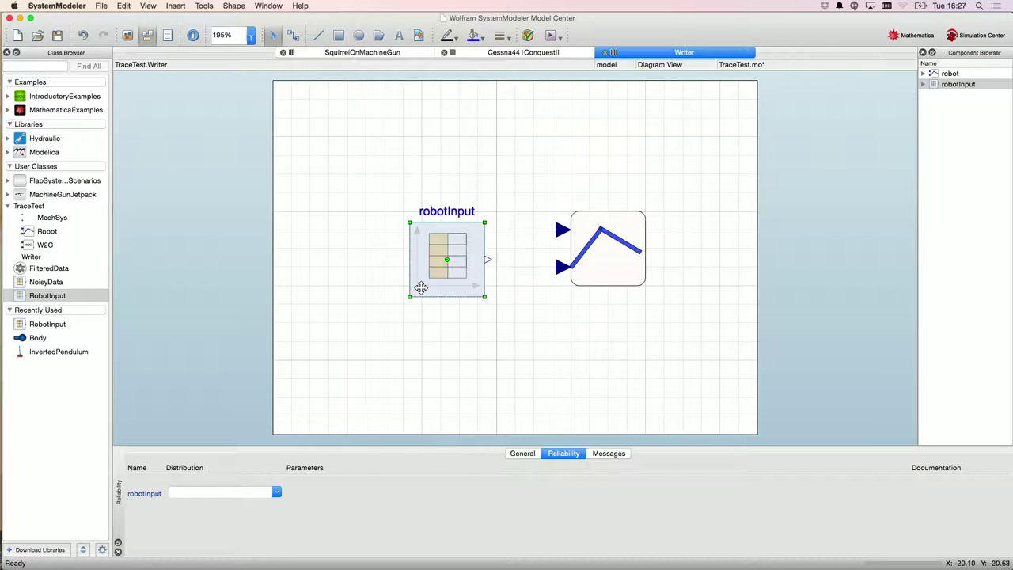
pyautogui.click(522, 455)
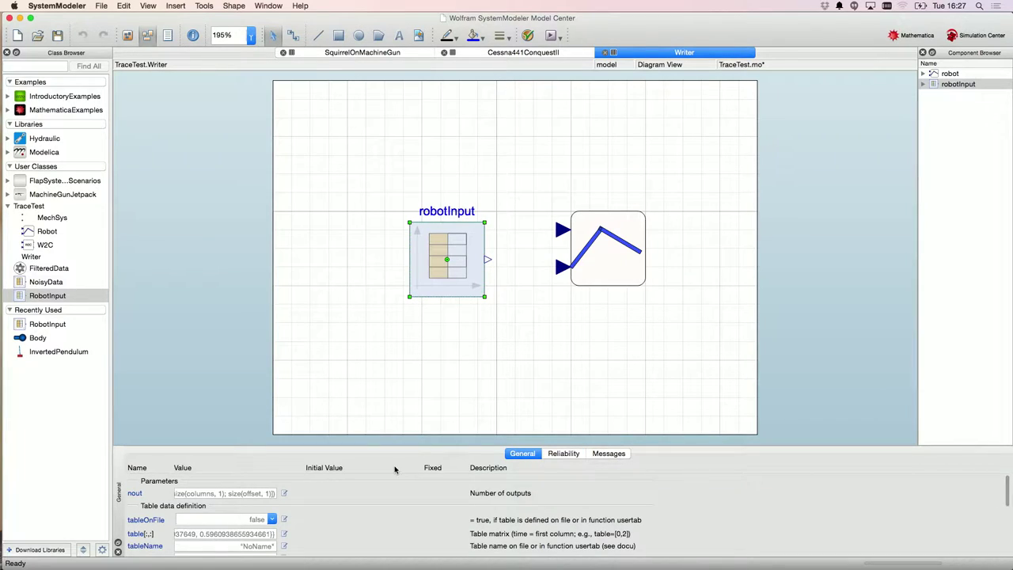
pyautogui.click(211, 534)
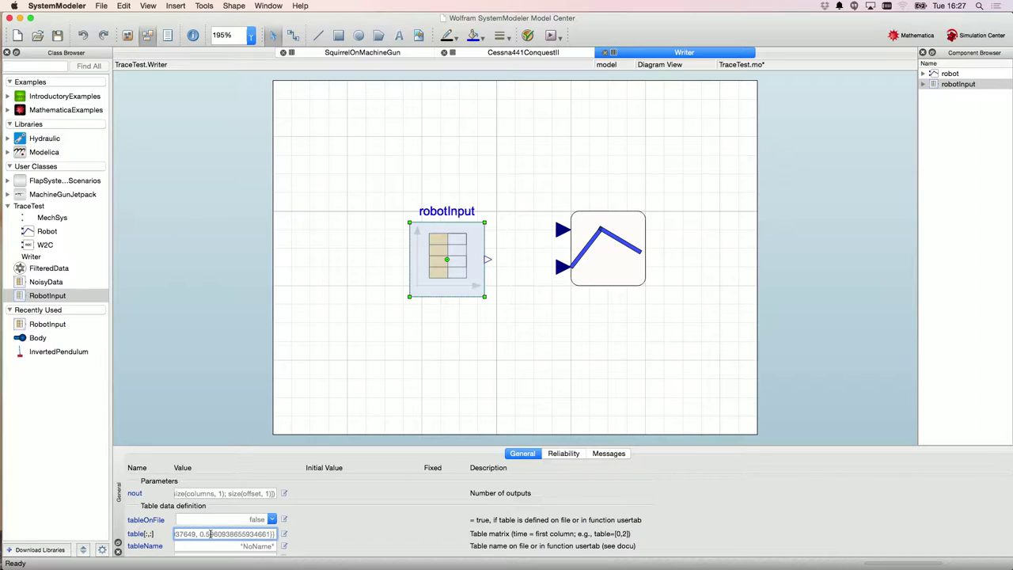
pyautogui.moveTo(181, 533); pyautogui.dragTo(301, 536)
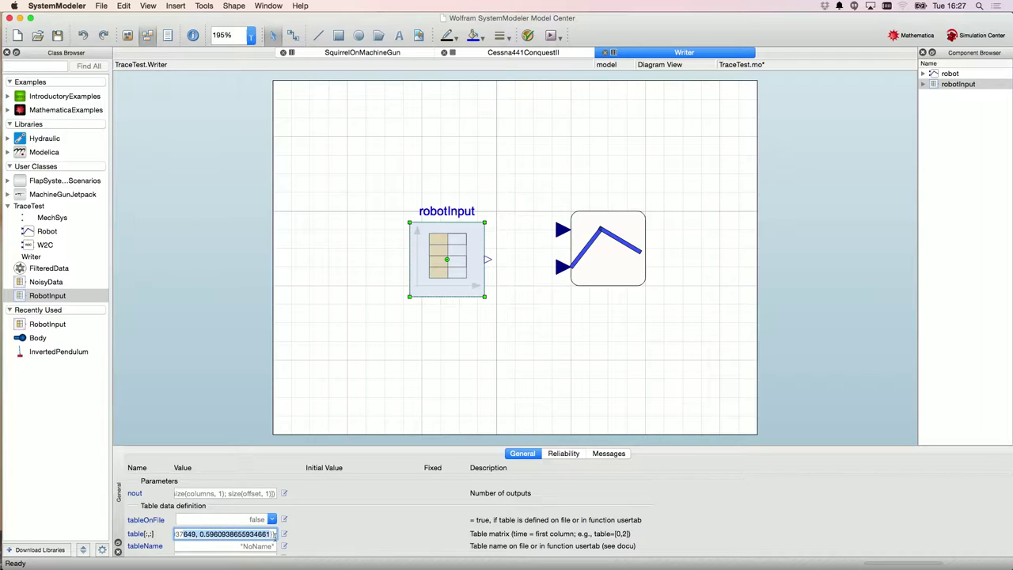
pyautogui.click(284, 534)
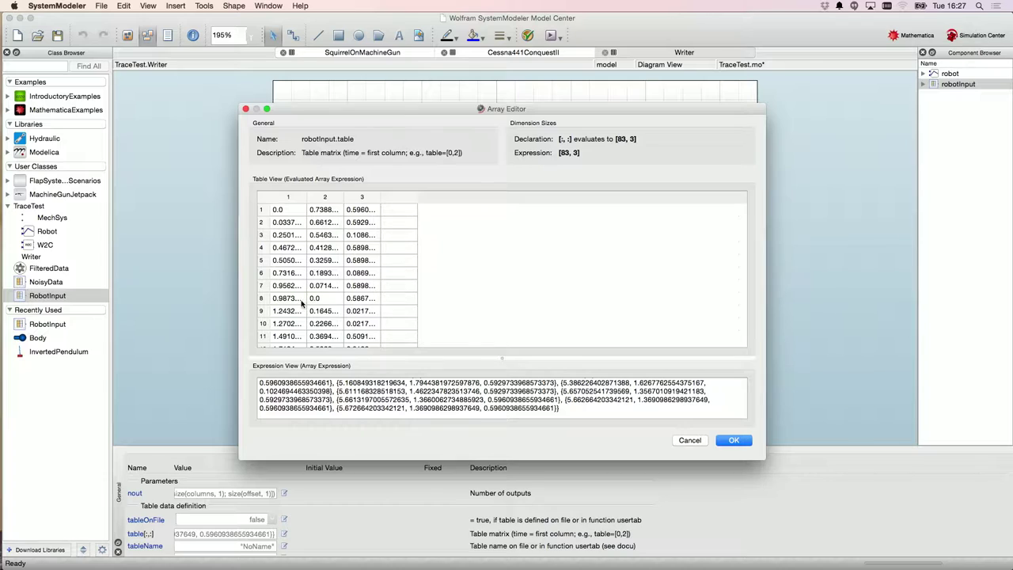
pyautogui.click(246, 108)
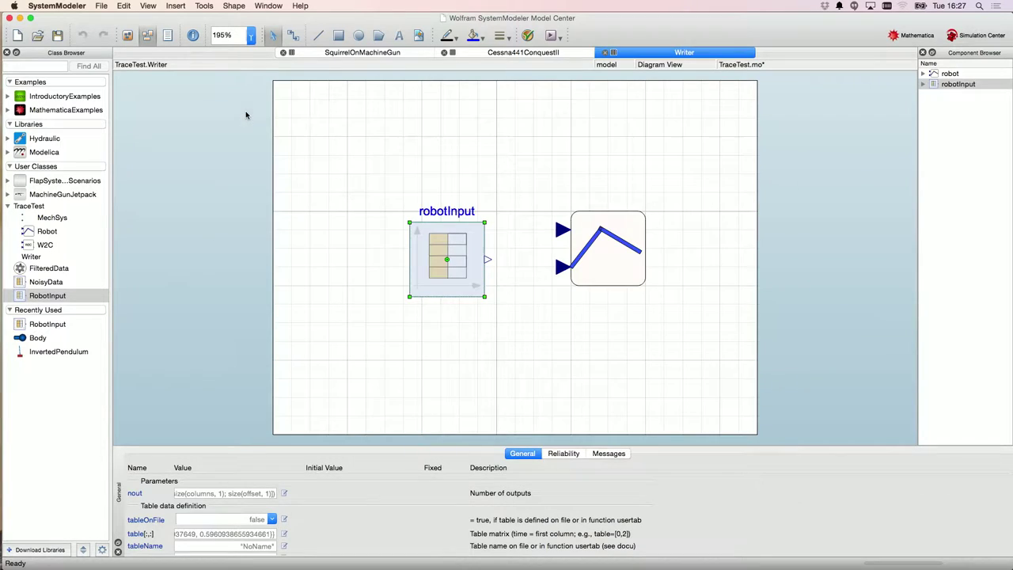
# - Connect robotInput.y to robot.x and robot.y (index 2), then simulate the Writer model
pyautogui.click(293, 36)
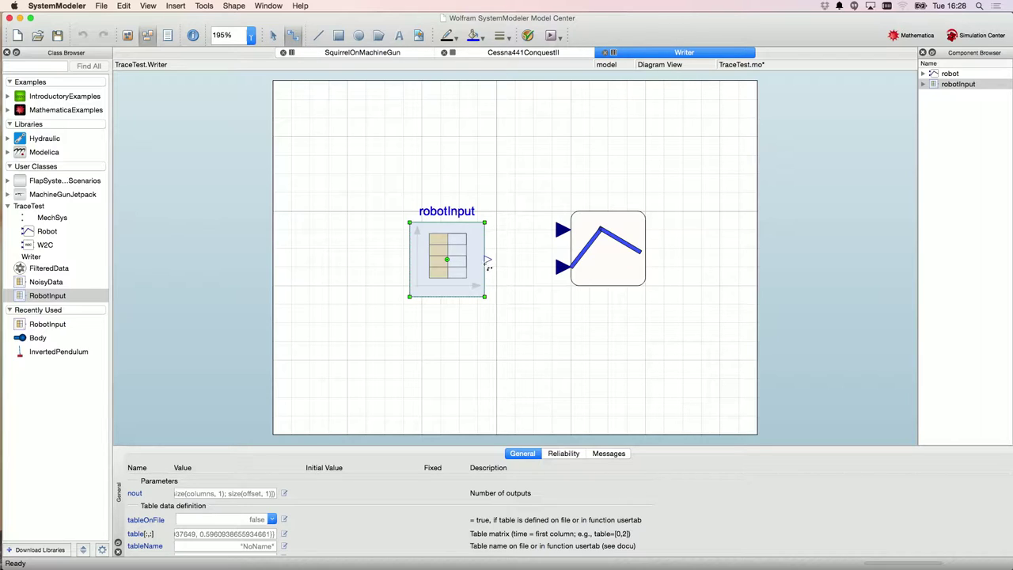
pyautogui.moveTo(487, 261); pyautogui.dragTo(560, 234)
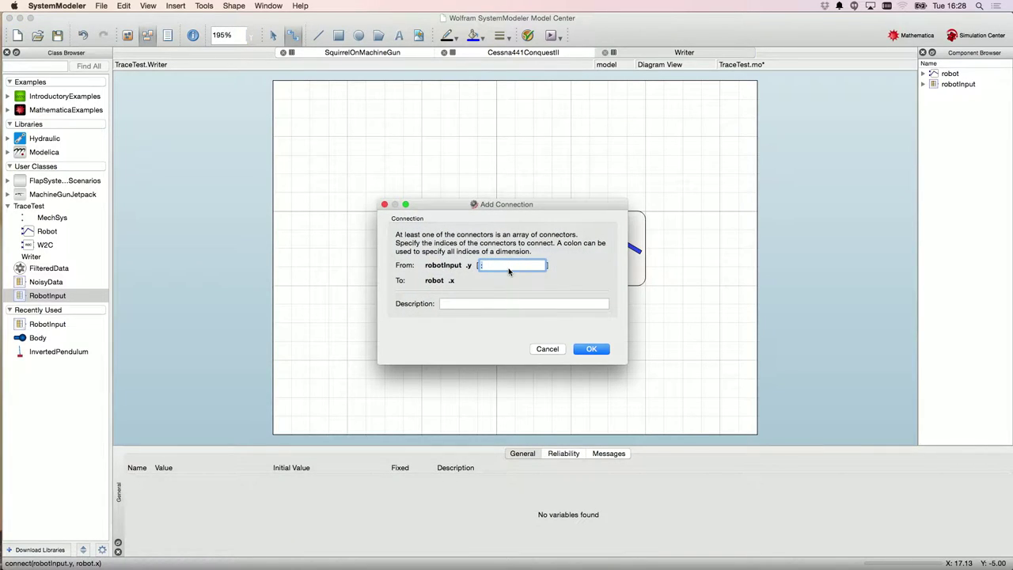
pyautogui.click(590, 348)
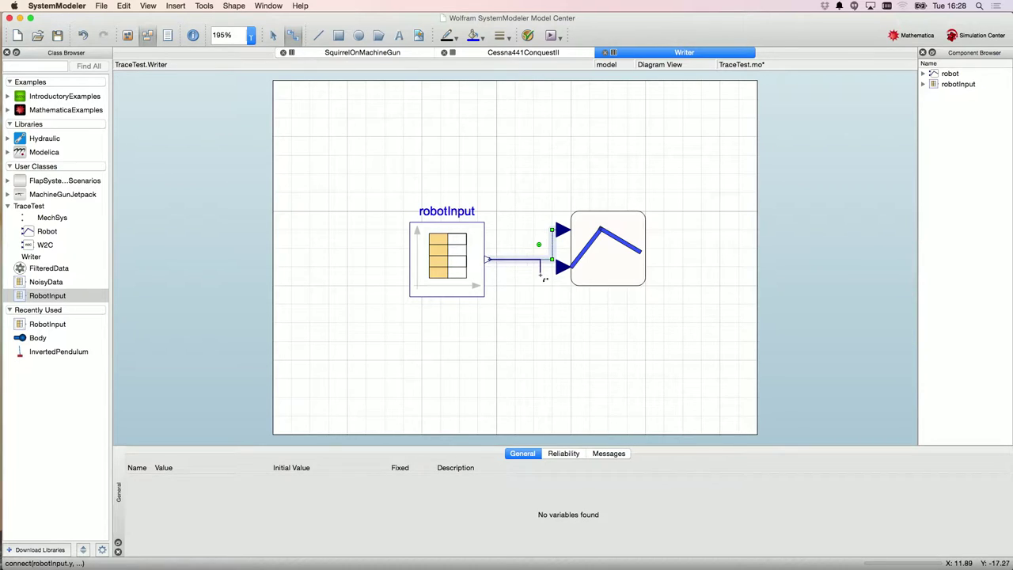
pyautogui.doubleClick(561, 269)
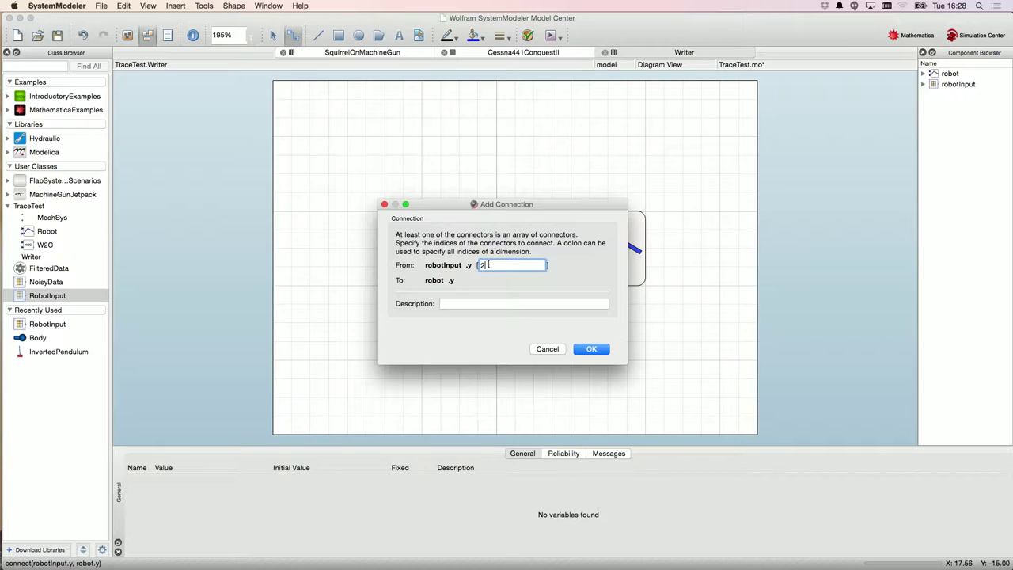
pyautogui.press('Return')
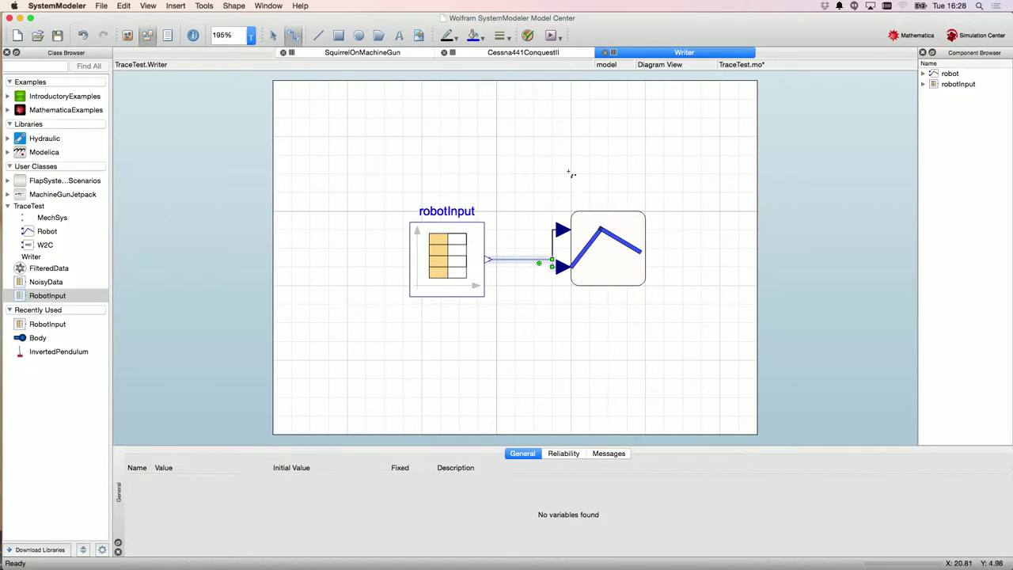
pyautogui.click(550, 38)
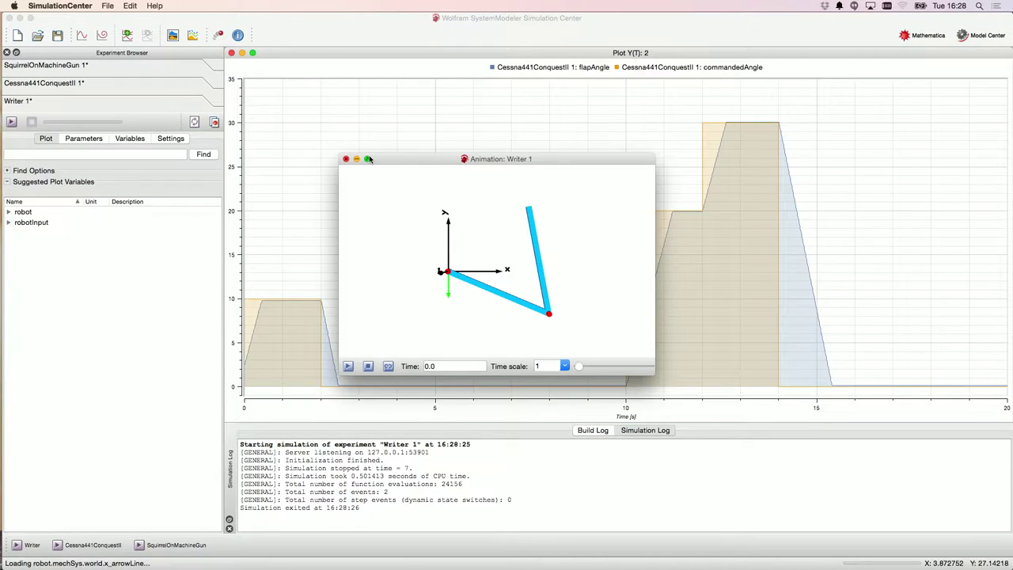
# - Play the Writer 1 robot arm animation full screen until it reaches time 7.00
pyautogui.click(369, 159)
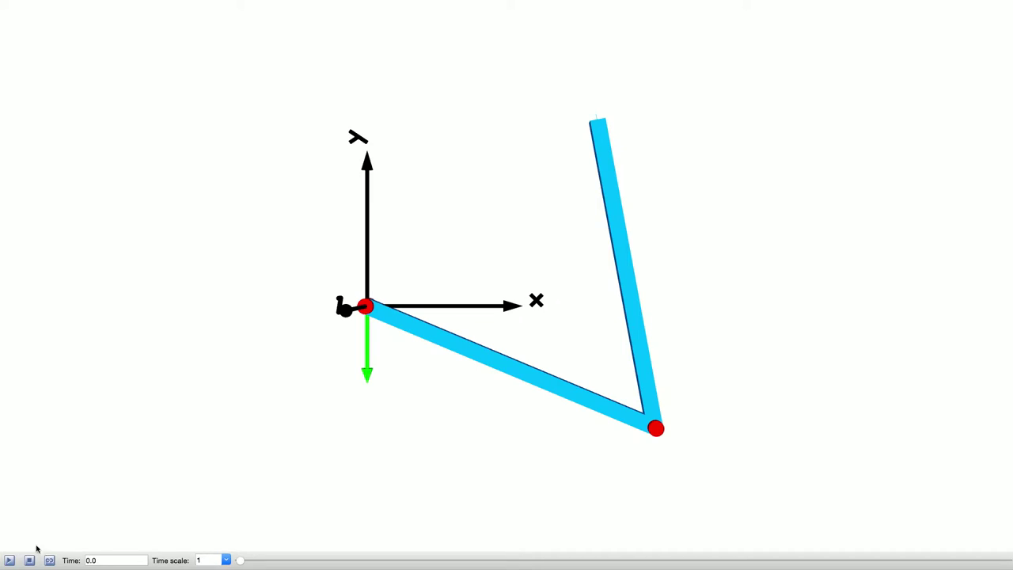
pyautogui.click(10, 559)
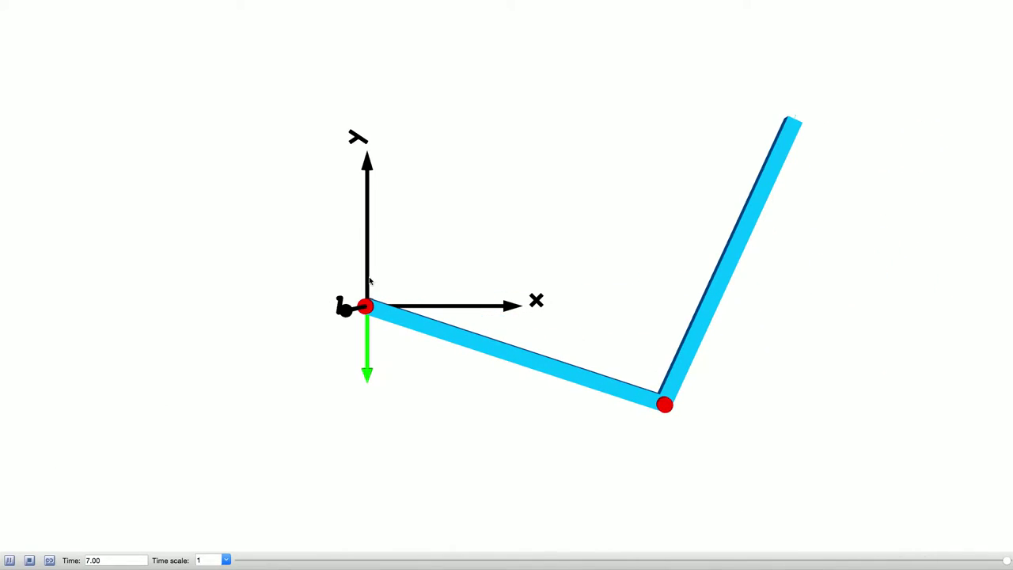
pyautogui.rightClick(797, 120)
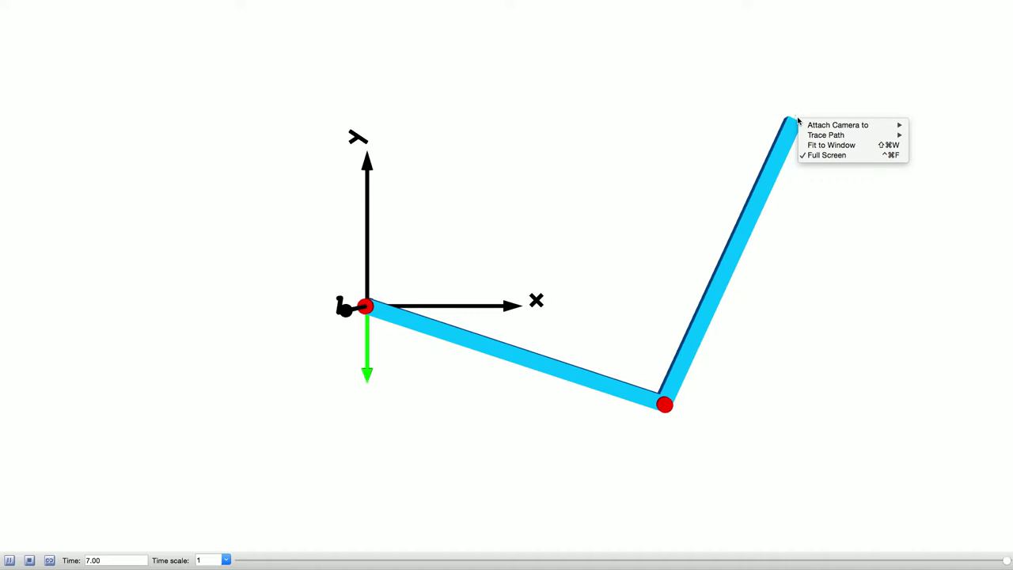
# - Trace robot.mechSys.tip.frameTranslation.shape and replay the animation so the arm draws 'WSM'
pyautogui.moveTo(824, 137)
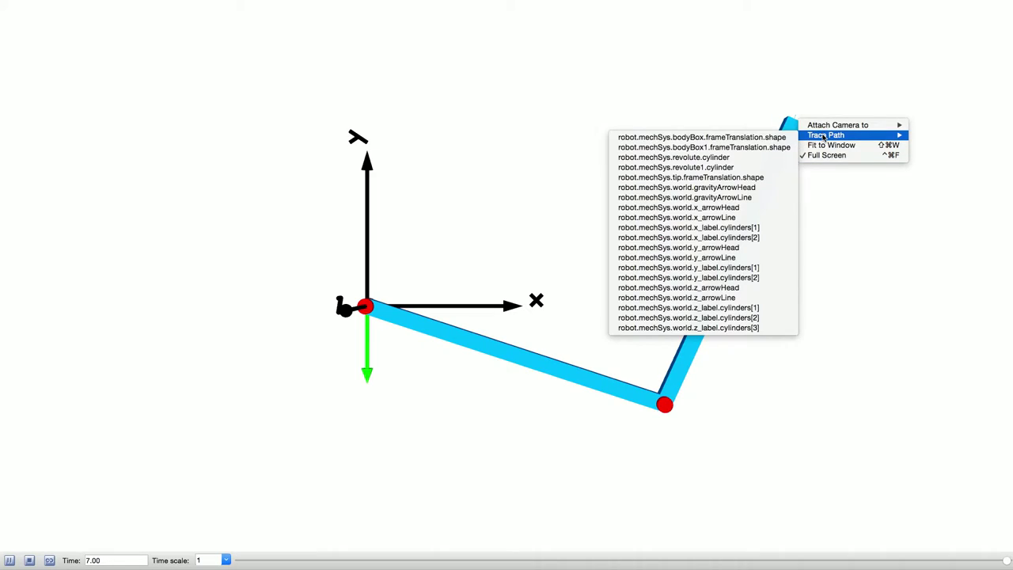
pyautogui.click(728, 178)
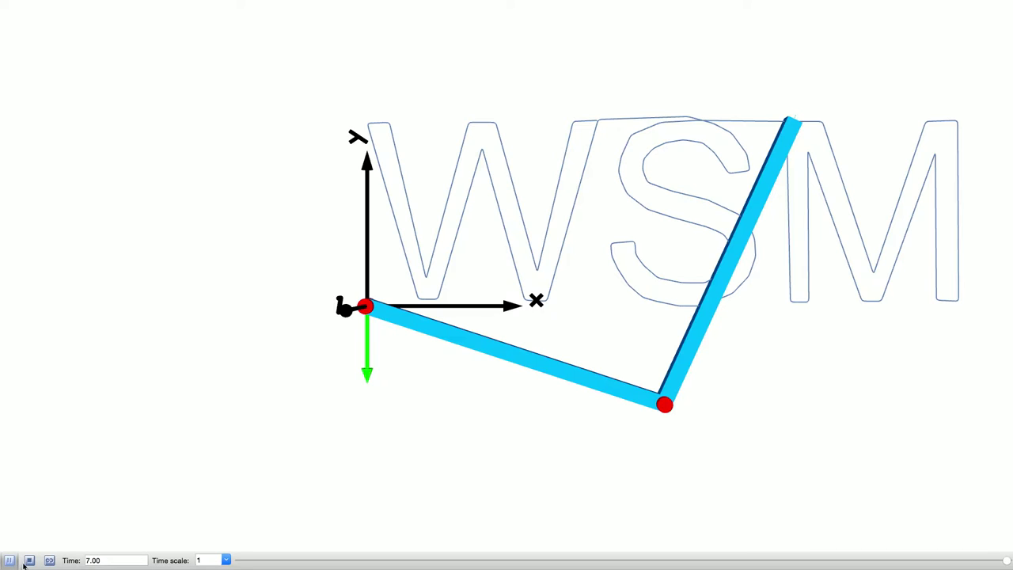
pyautogui.click(29, 560)
pyautogui.click(8, 560)
pyautogui.press('super+Tab')
pyautogui.press('super+Tab')
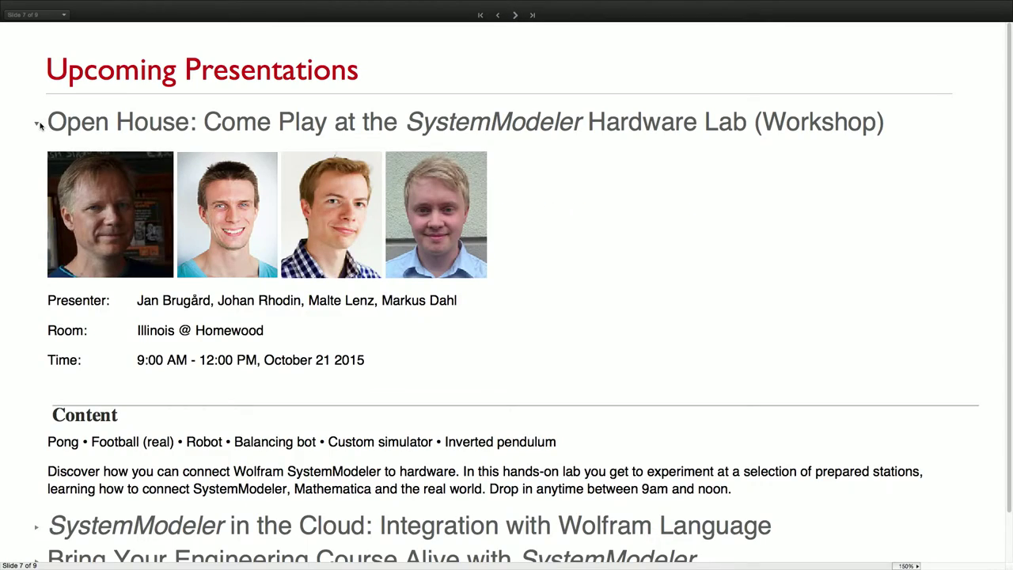
# - Expand the 'SystemModeler in the Cloud' and 'Bring Your Engineering Course Alive' session details
pyautogui.scroll(-2, 39, 124)
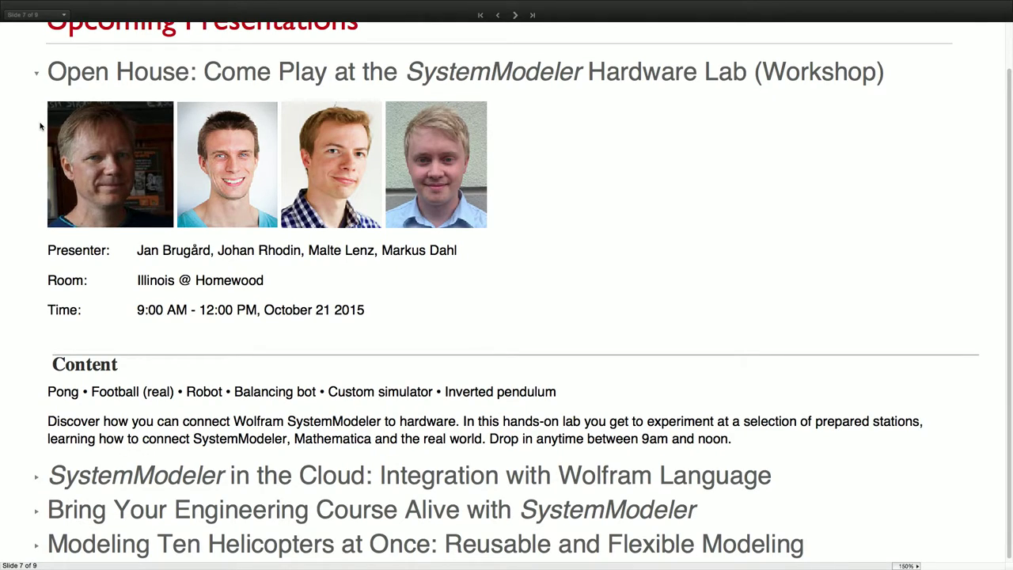
pyautogui.scroll(-1, 39, 125)
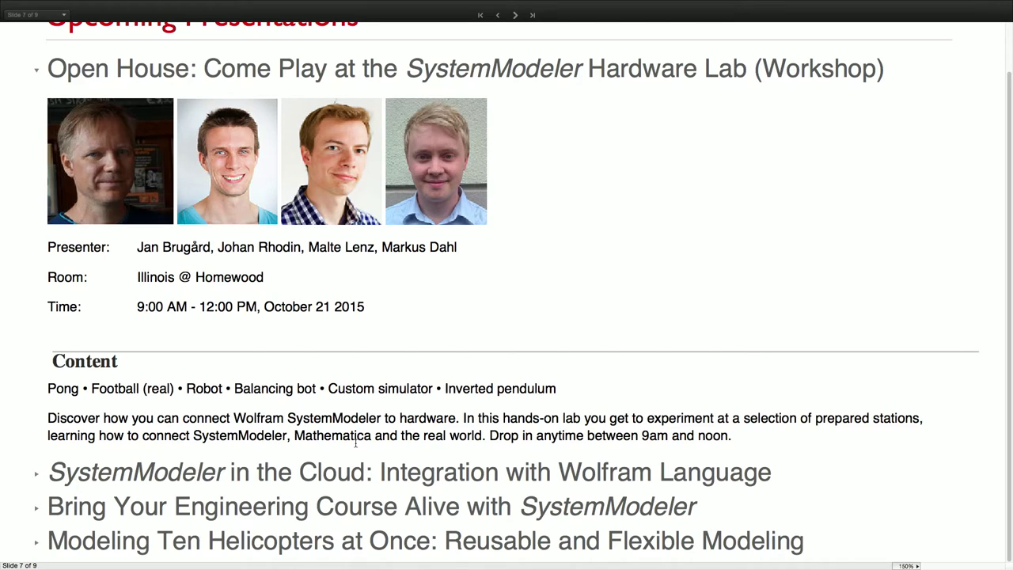
pyautogui.click(36, 475)
pyautogui.scroll(-8, 37, 474)
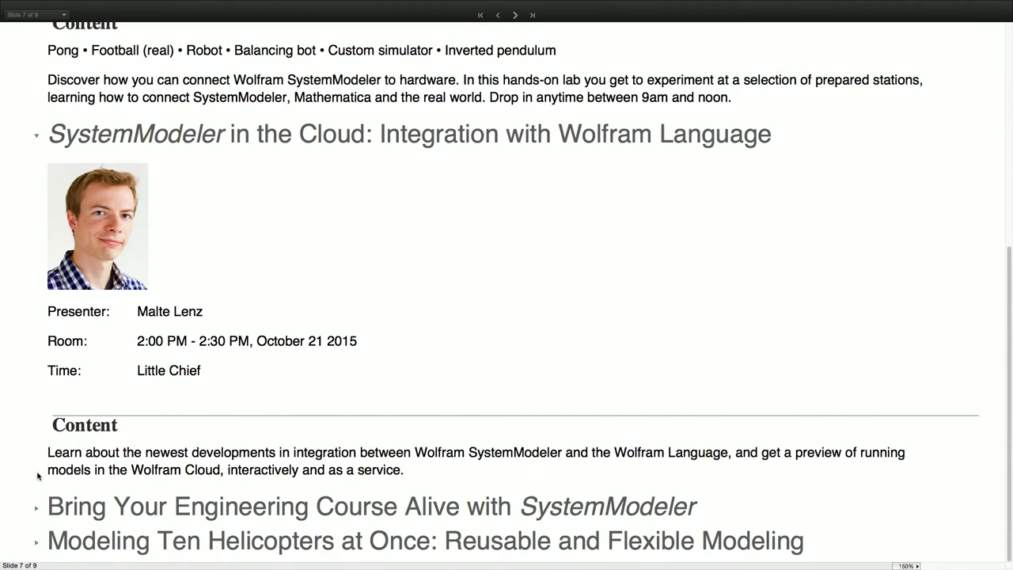
pyautogui.scroll(2, 36, 475)
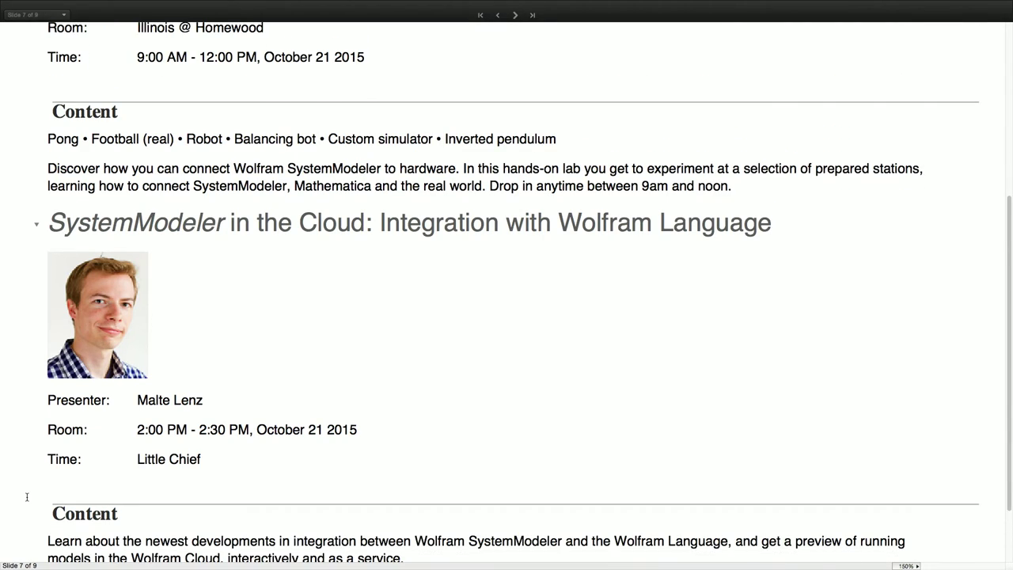
pyautogui.scroll(-2, 28, 509)
pyautogui.click(37, 507)
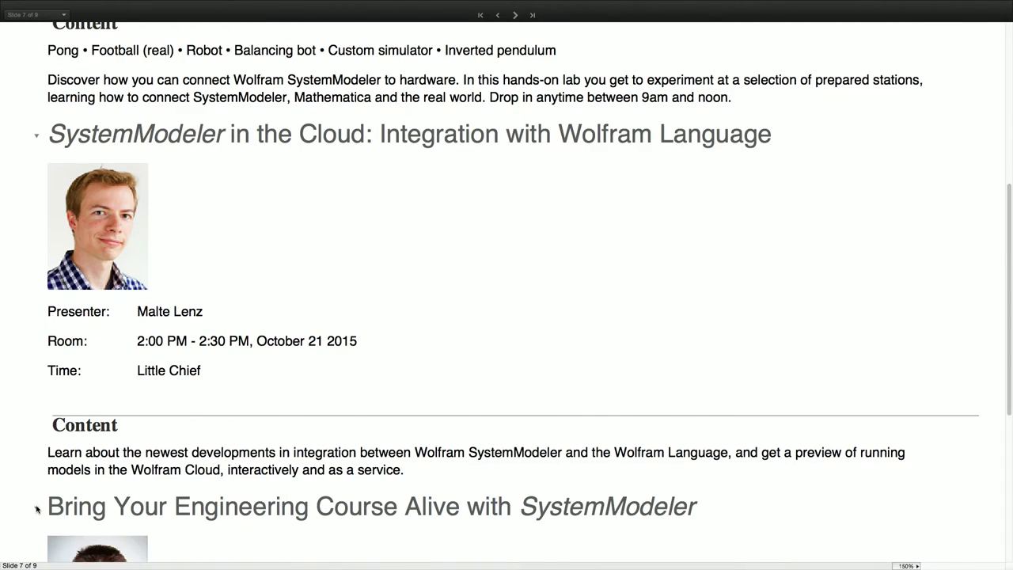
# - Expand 'Modeling Ten Helicopters at Once', showing 9:30–10:00 AM, October 22 2015, Little Chief
pyautogui.scroll(-1, 37, 509)
pyautogui.scroll(-3, 36, 509)
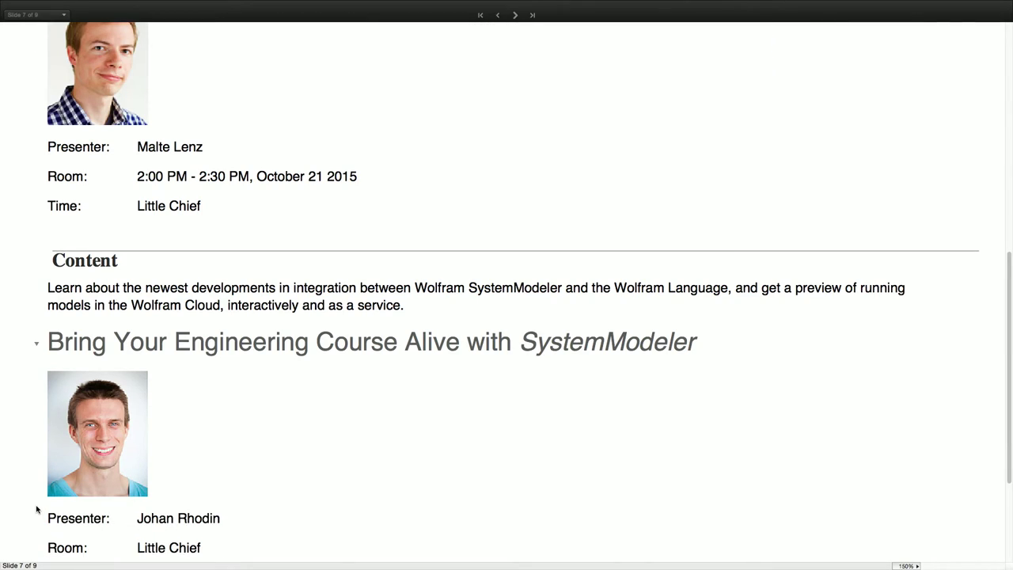
pyautogui.scroll(-3, 37, 509)
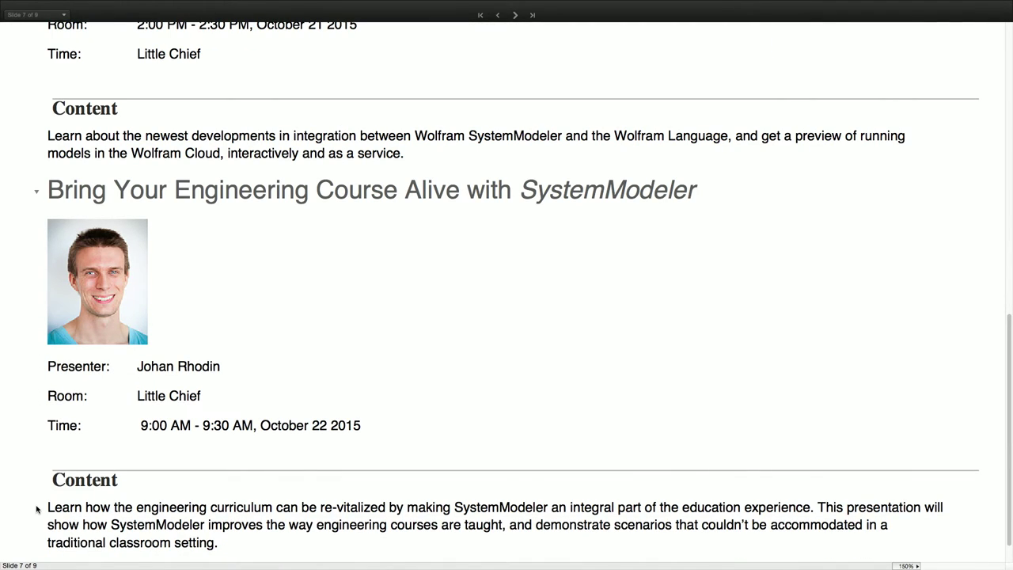
pyautogui.scroll(-1, 37, 509)
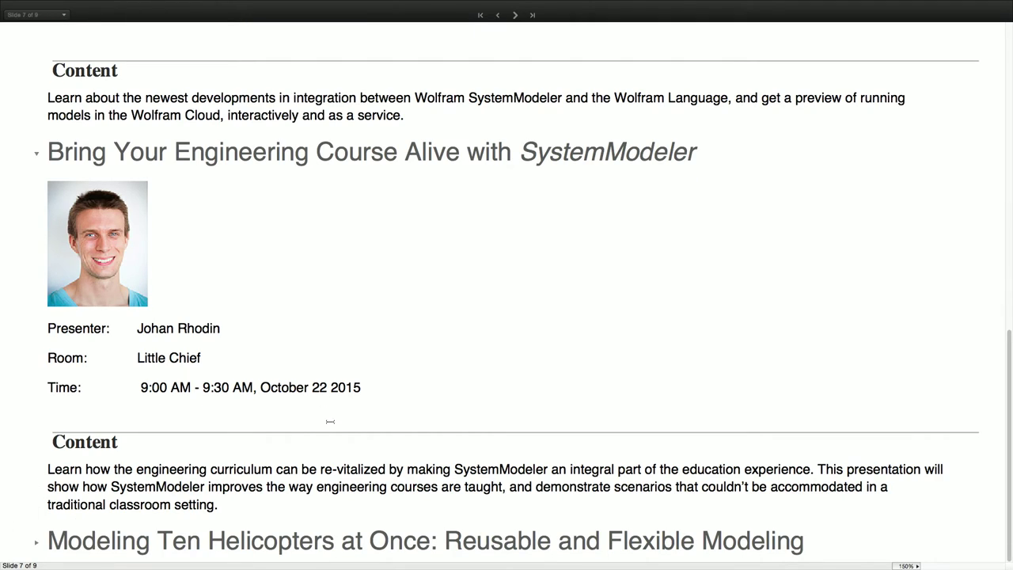
pyautogui.click(36, 544)
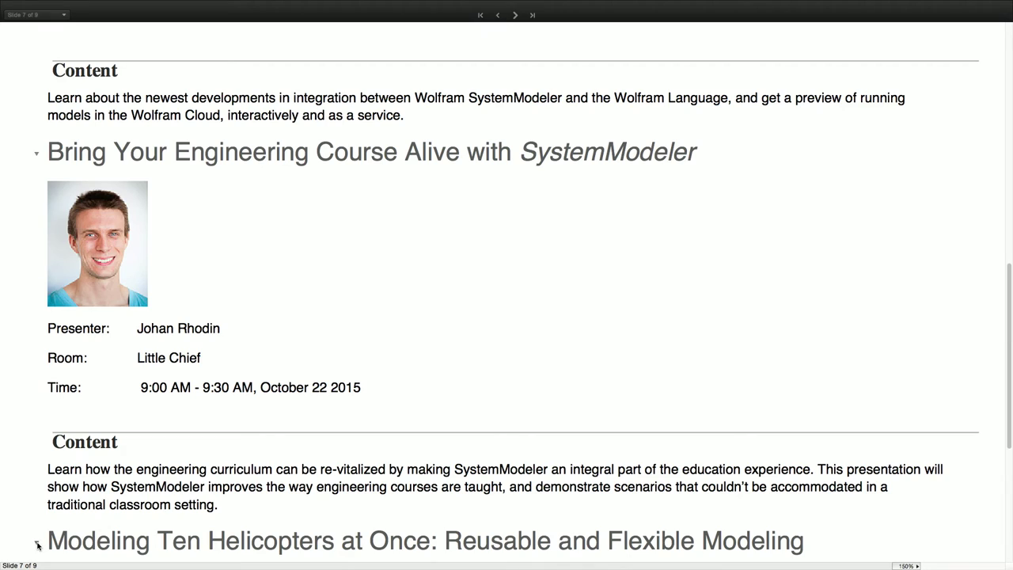
pyautogui.scroll(-5, 36, 545)
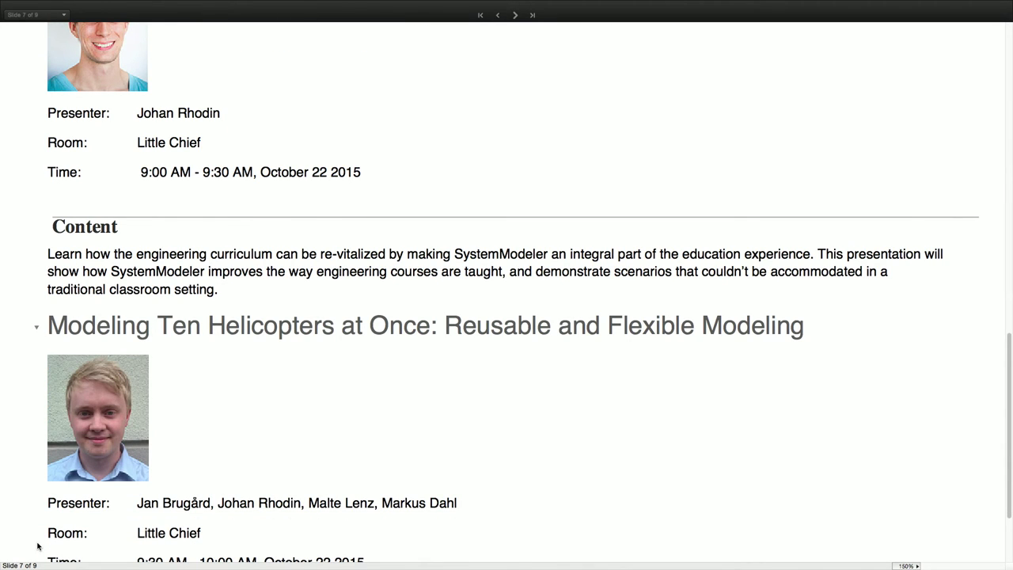
pyautogui.scroll(-3, 37, 546)
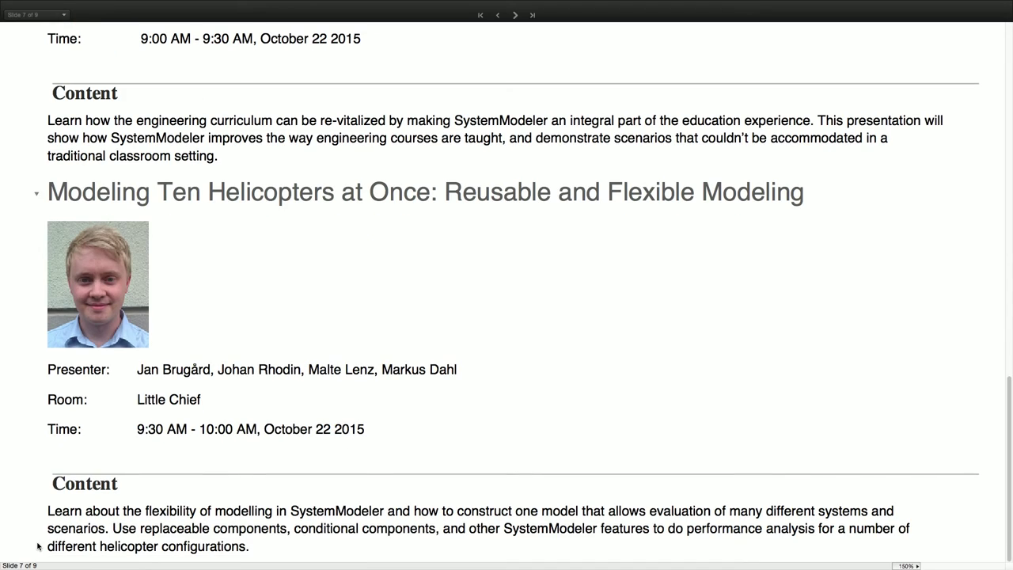